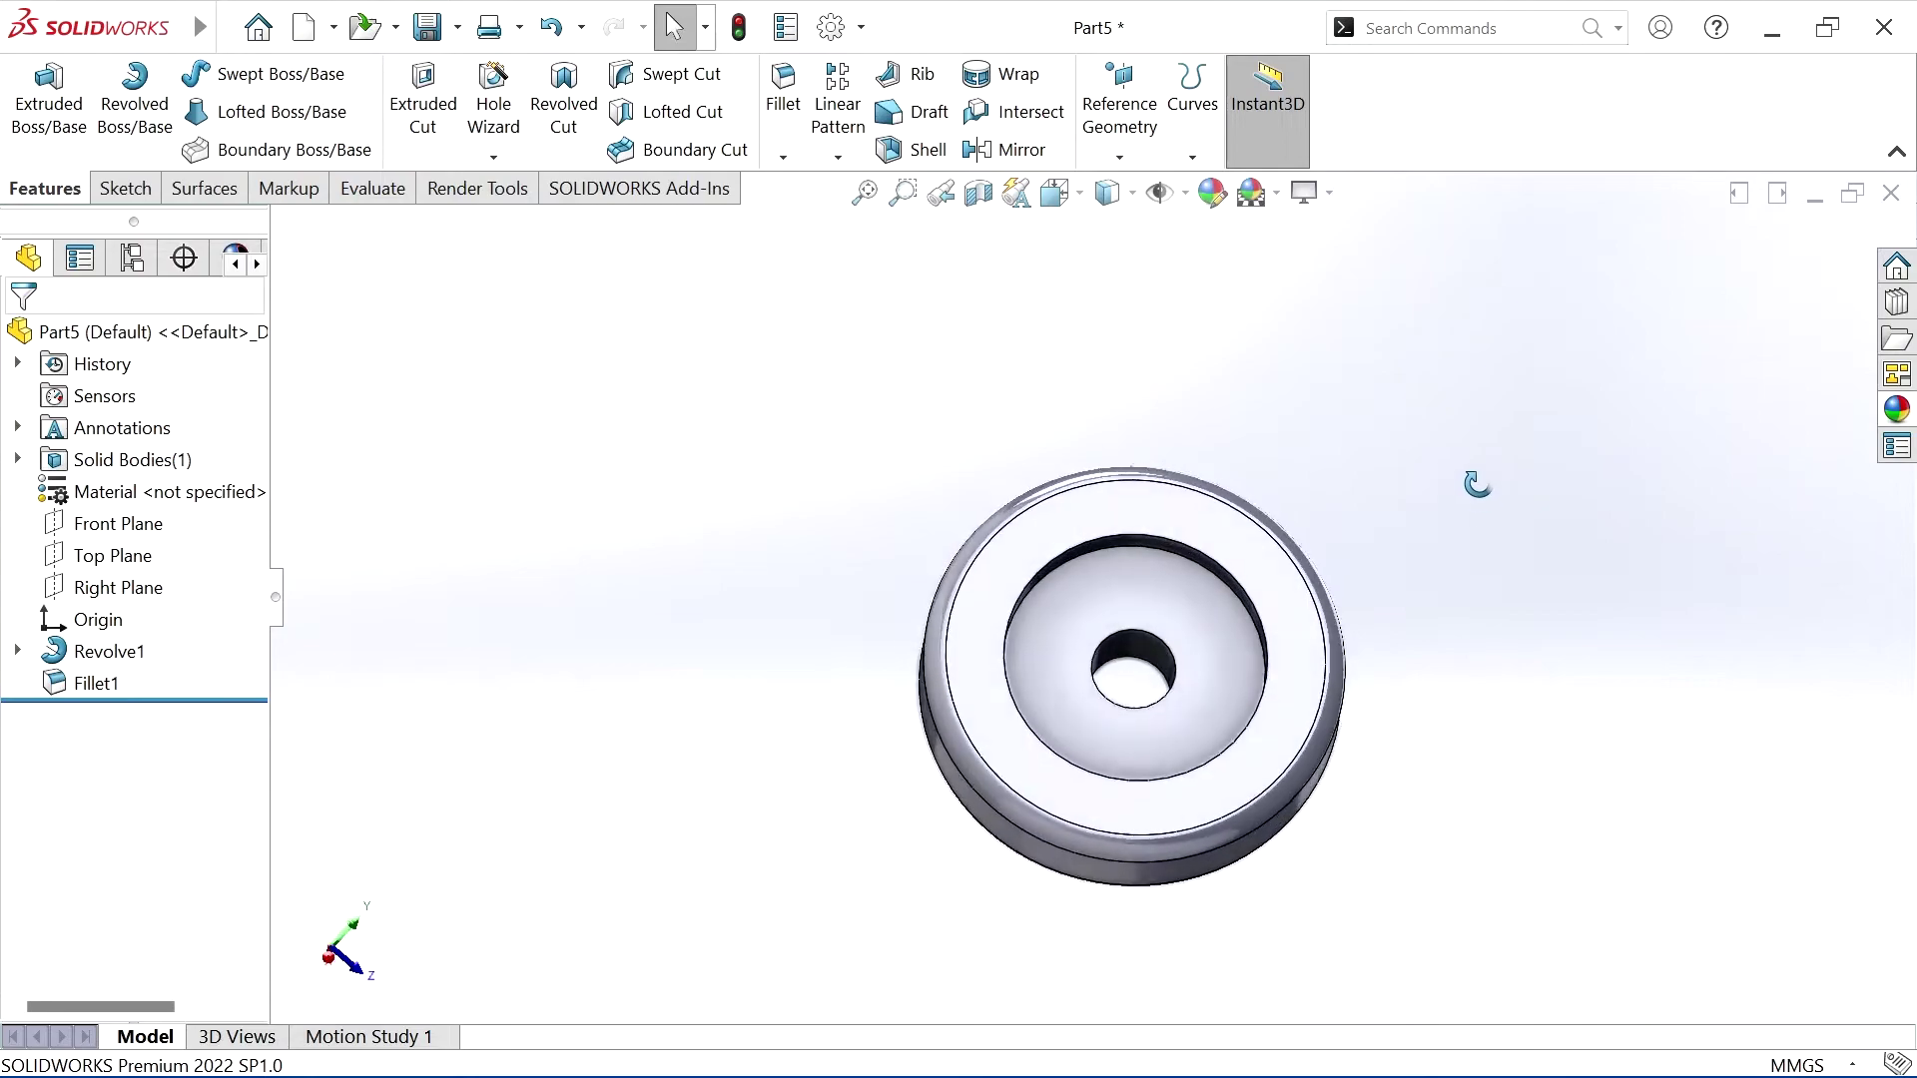
- Orbit the finished ring to view it at an angle
mouse_move(1477, 486)
middle_mouse_down()
mouse_move(1438, 407)
mouse_move(1155, 530)
mouse_move(1015, 543)
mouse_move(792, 432)
mouse_move(701, 479)
mouse_move(556, 650)
mouse_move(603, 736)
mouse_move(799, 901)
mouse_move(1383, 773)
middle_mouse_up()
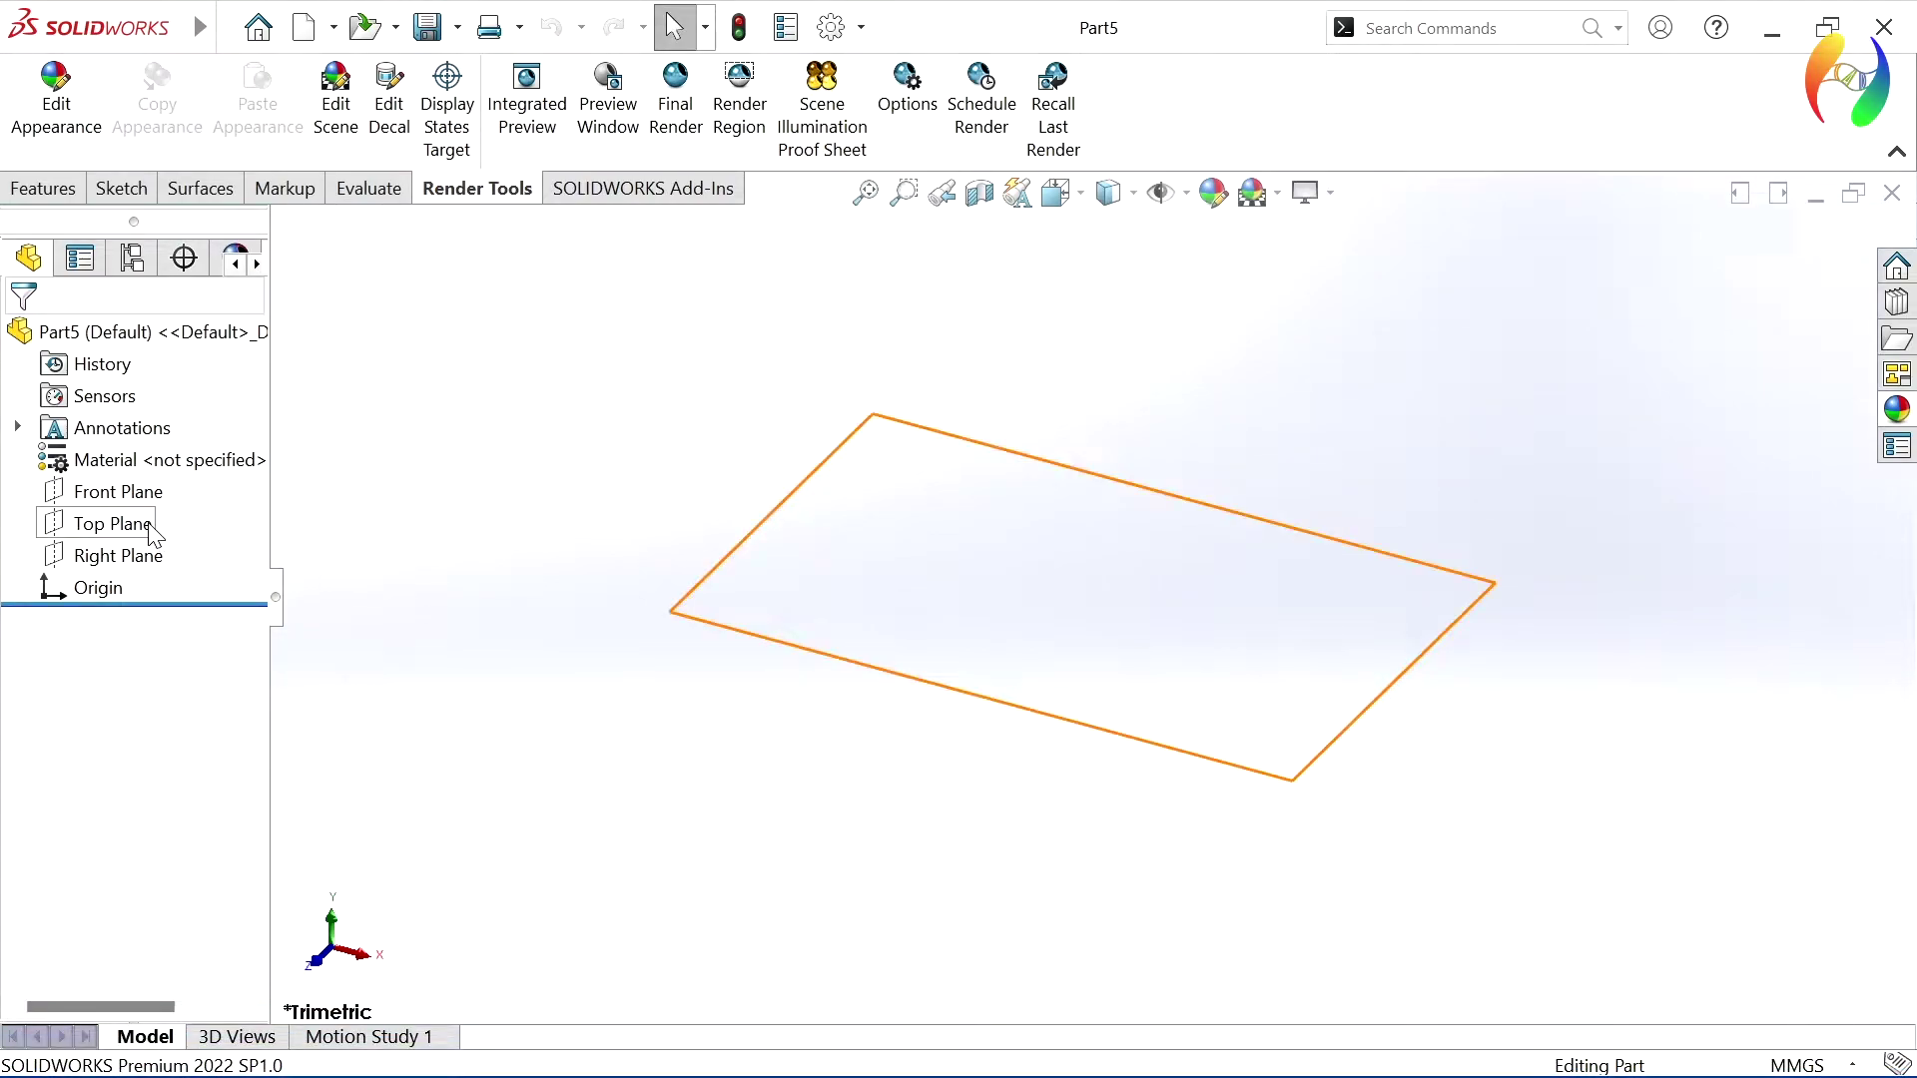
- Open a new sketch, Sketch1, on the Top Plane
left_click(125, 527)
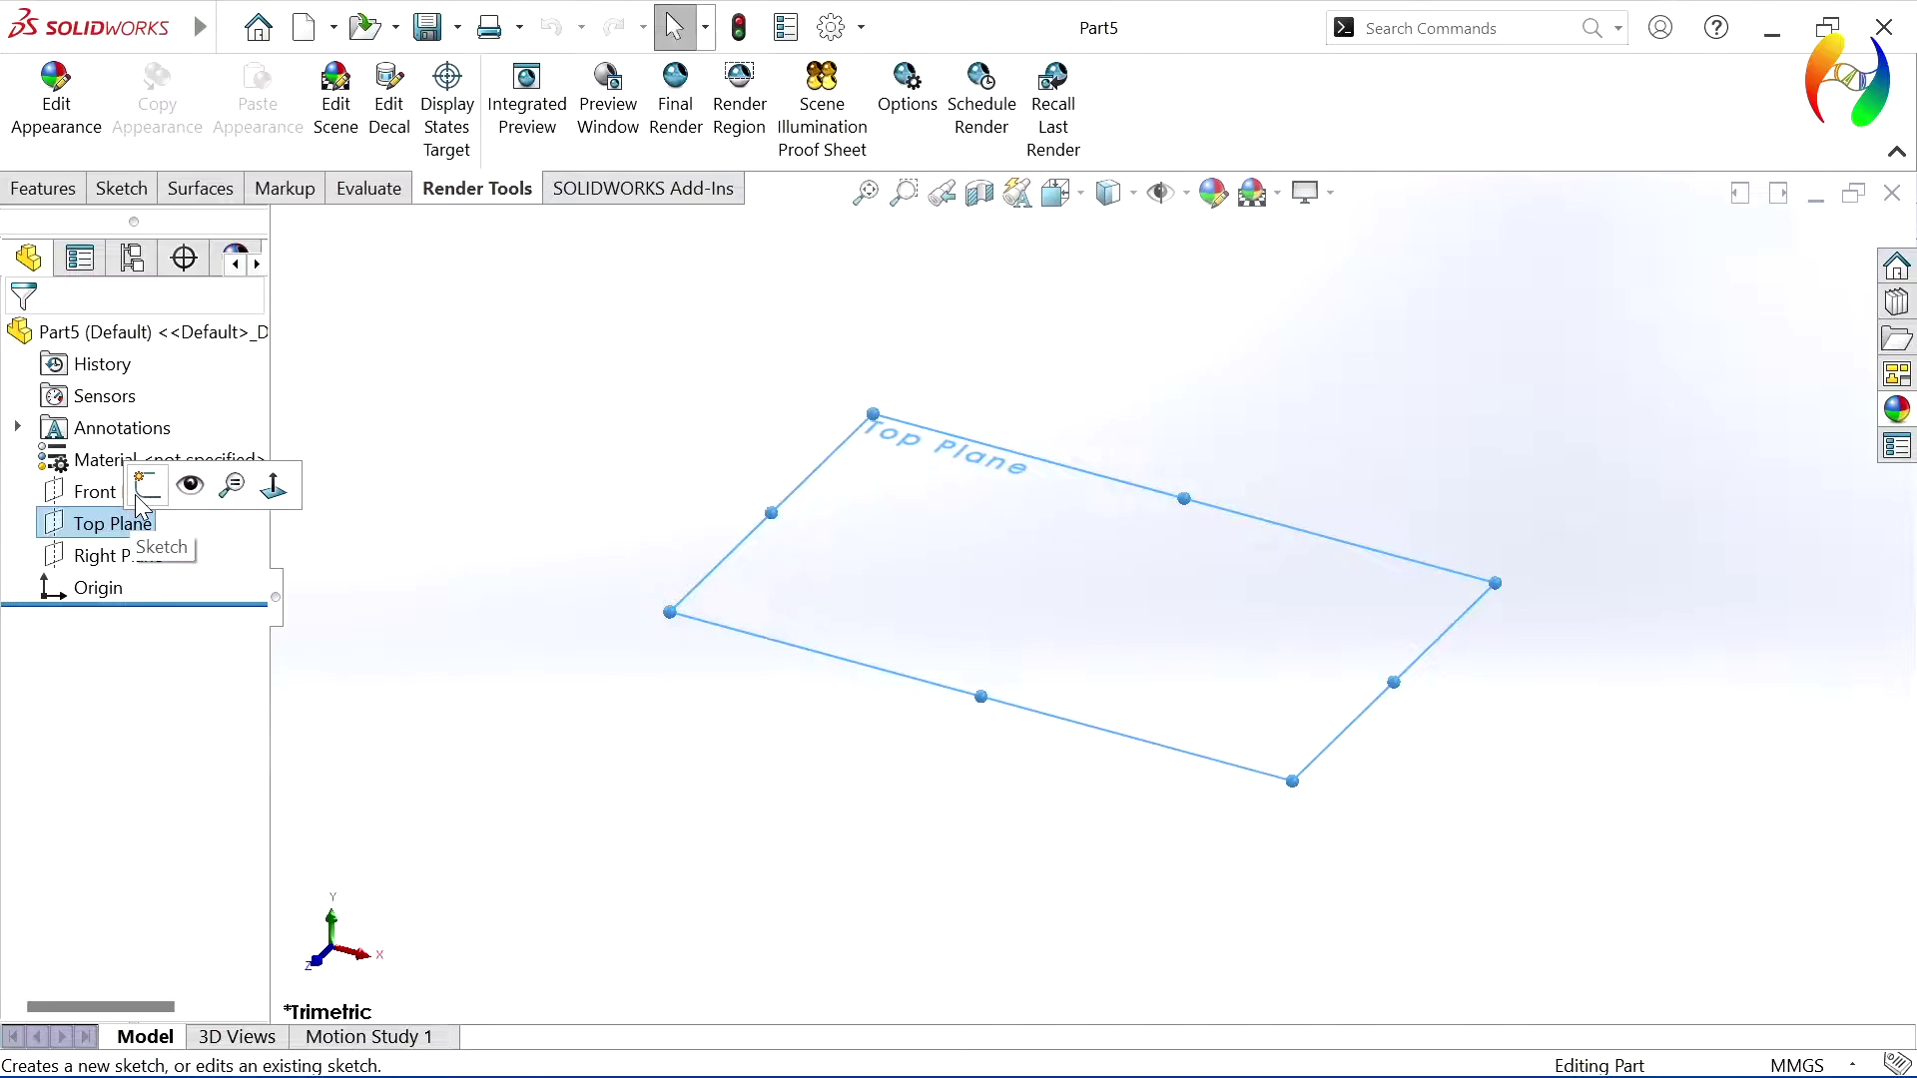
left_click(145, 489)
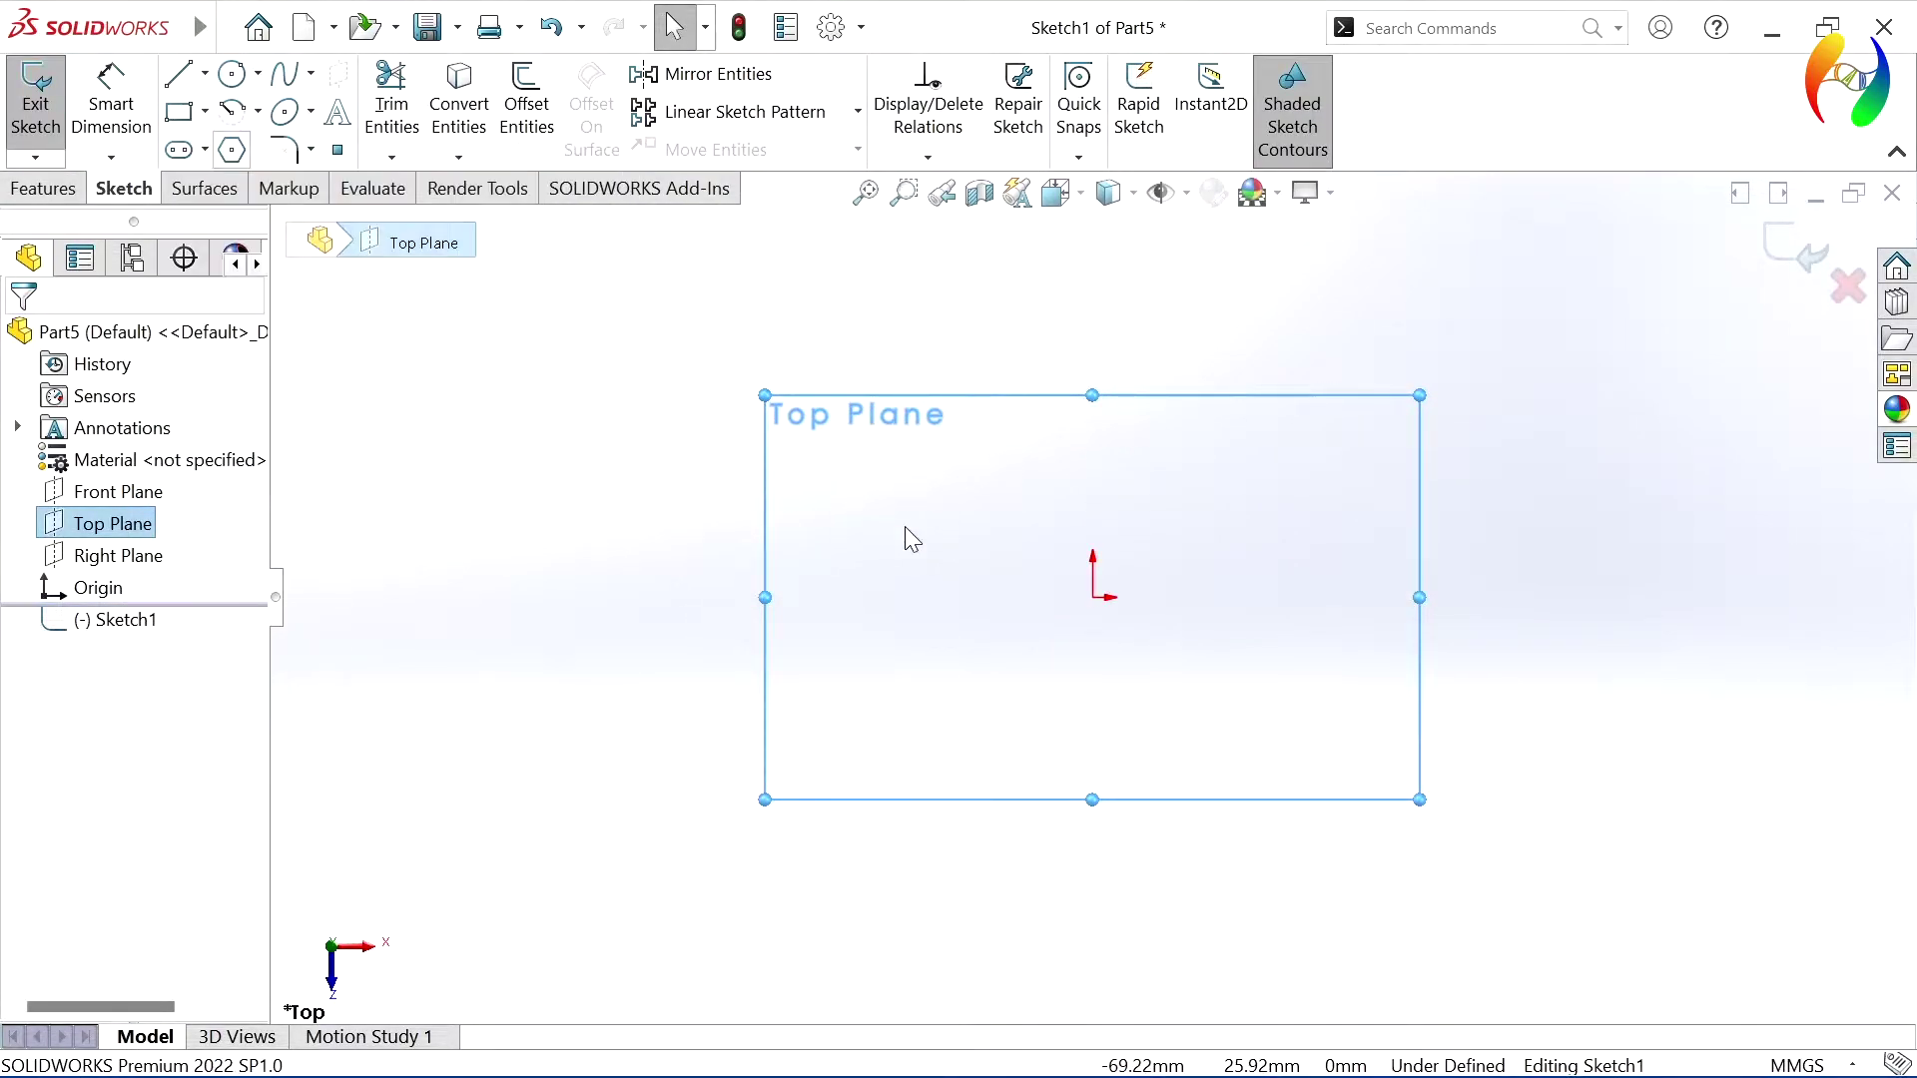
- Draw a horizontal line from the origin out to the right
left_click(180, 73)
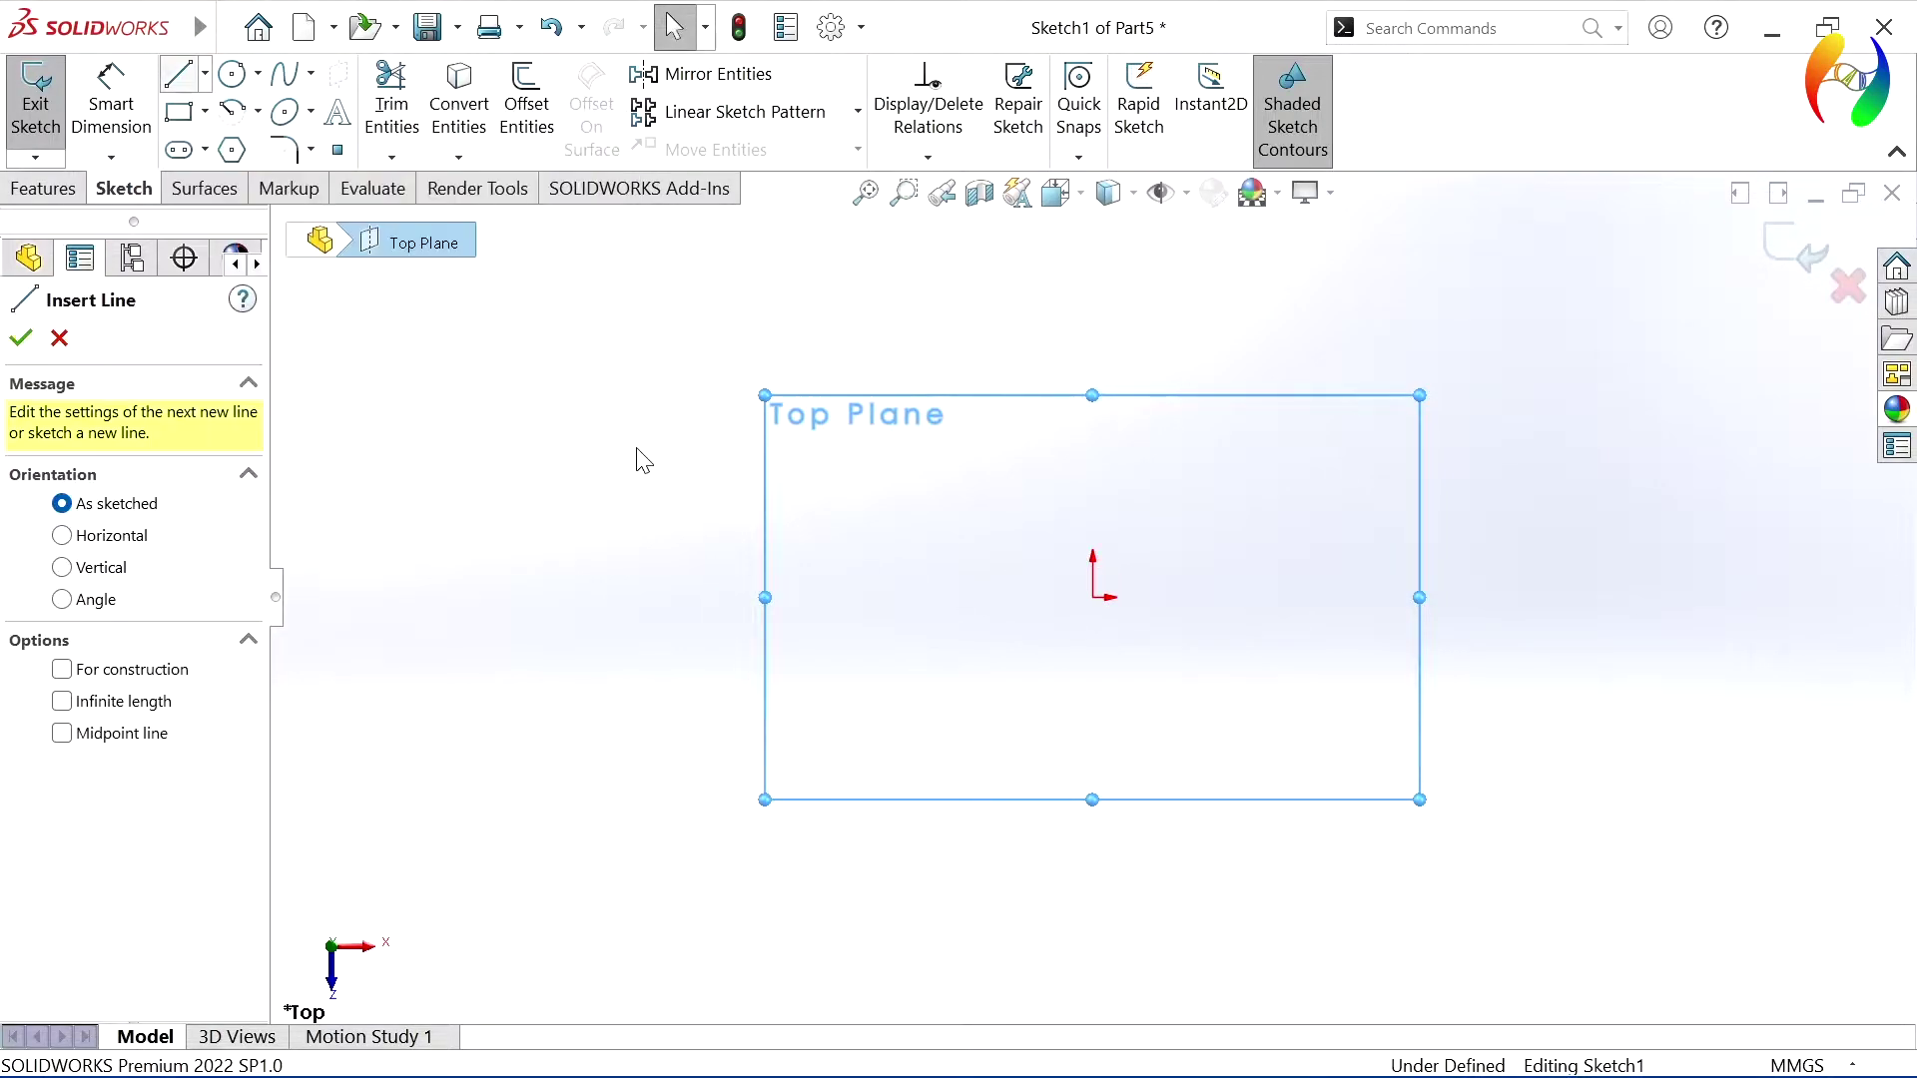
left_click(1093, 597)
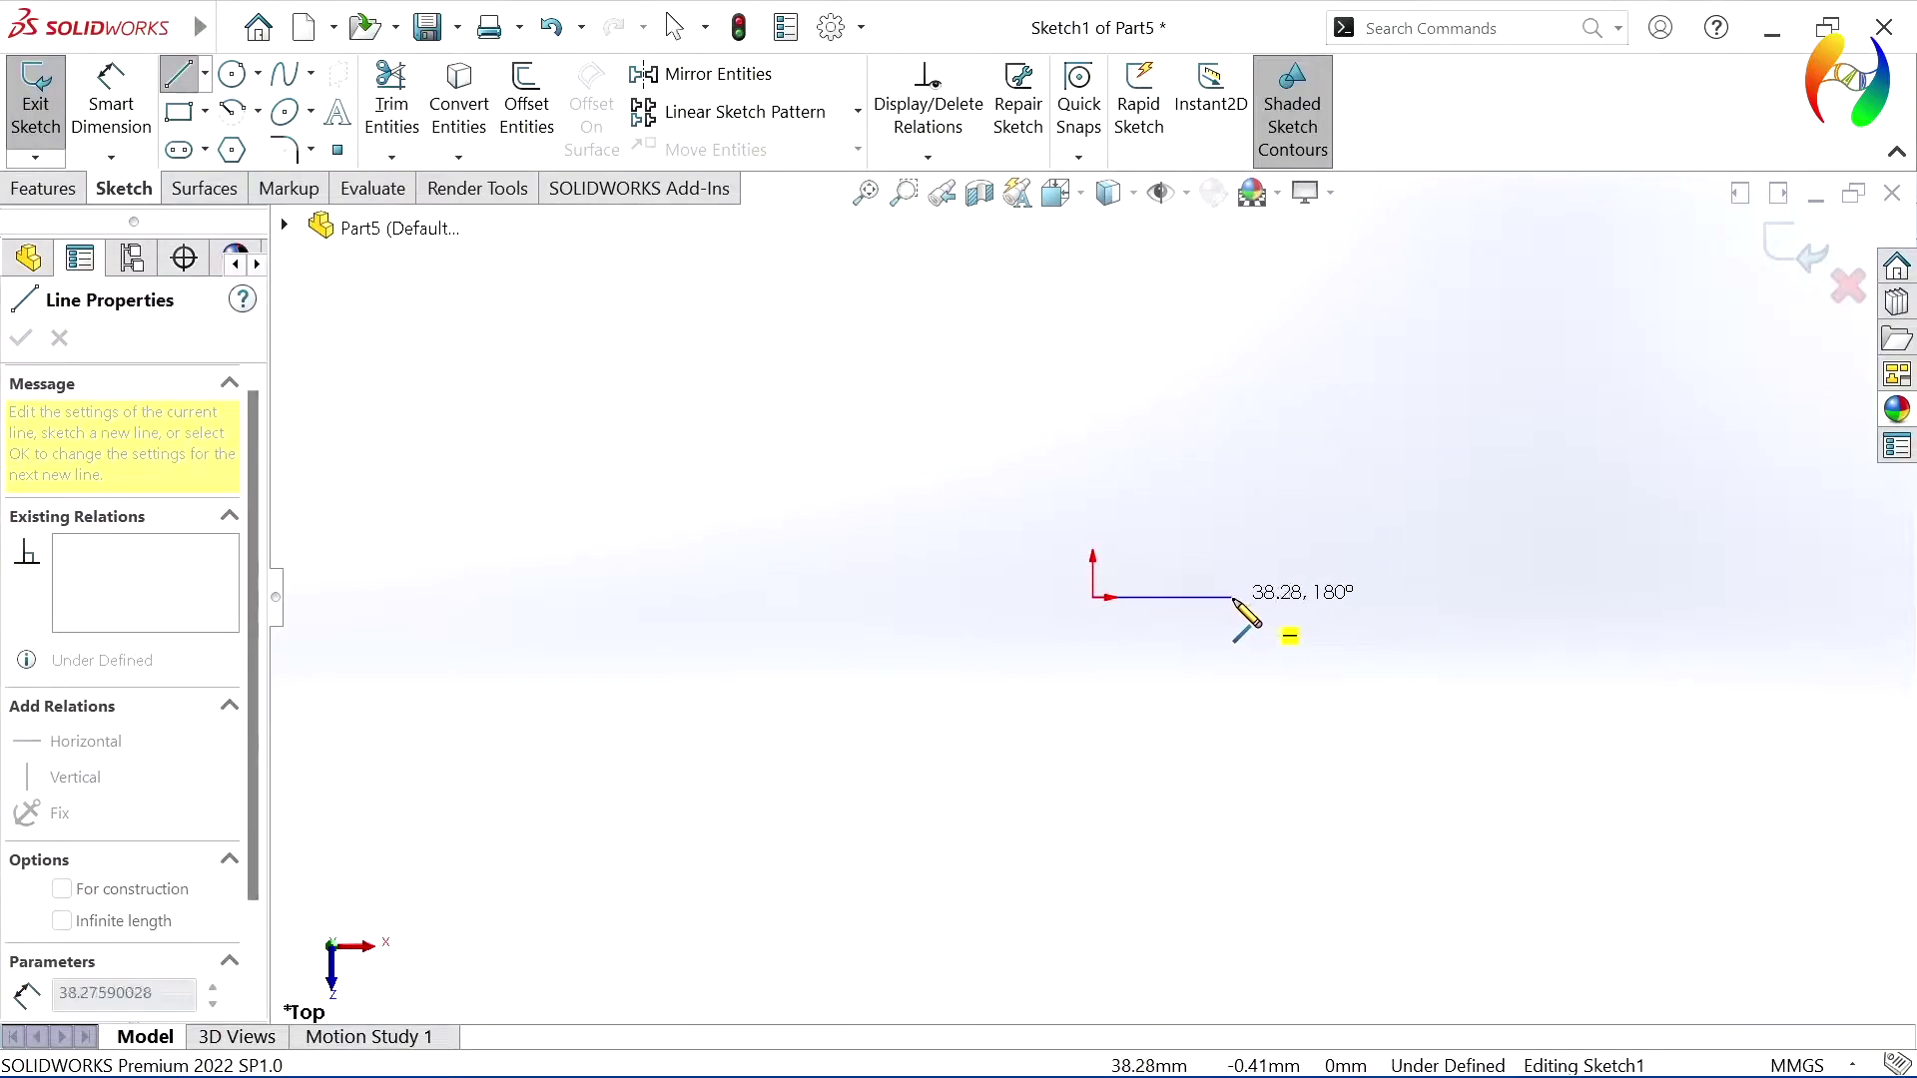
left_click(1235, 597)
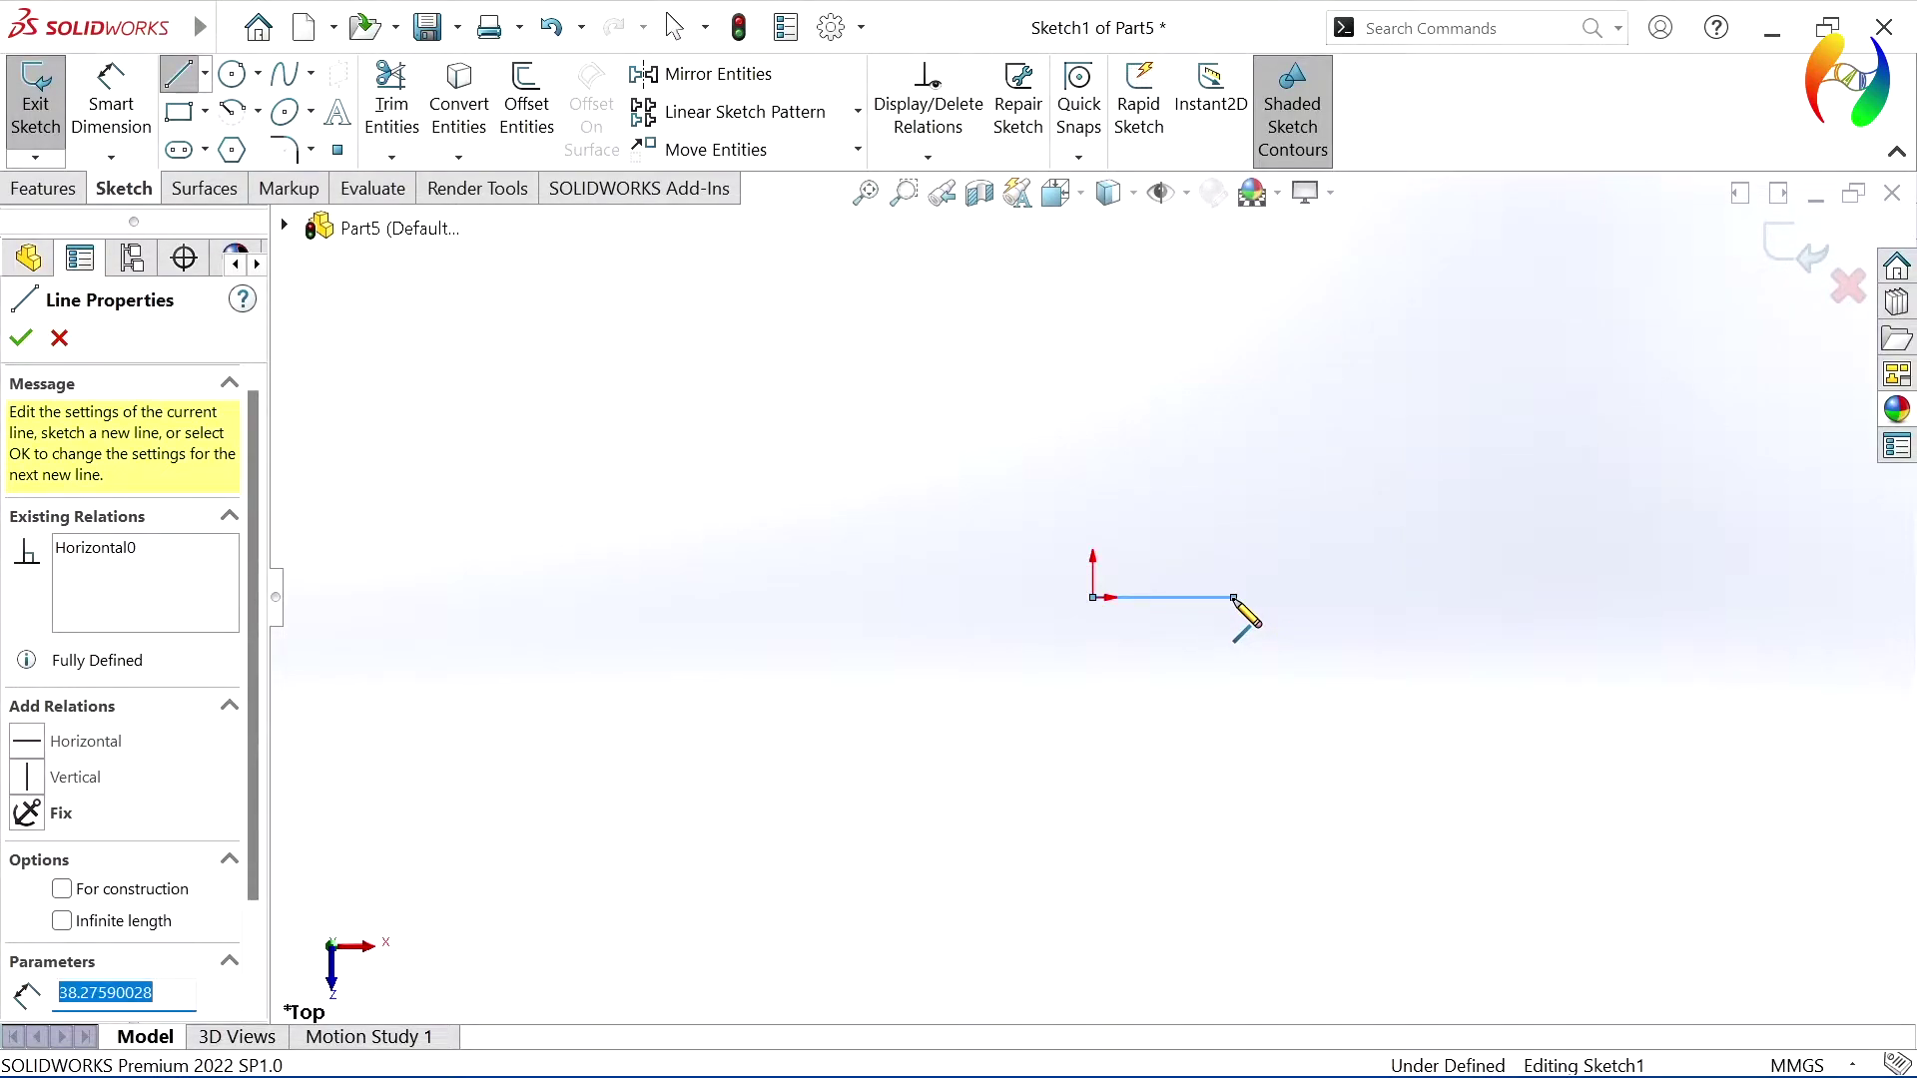
key("Escape")
key("Escape")
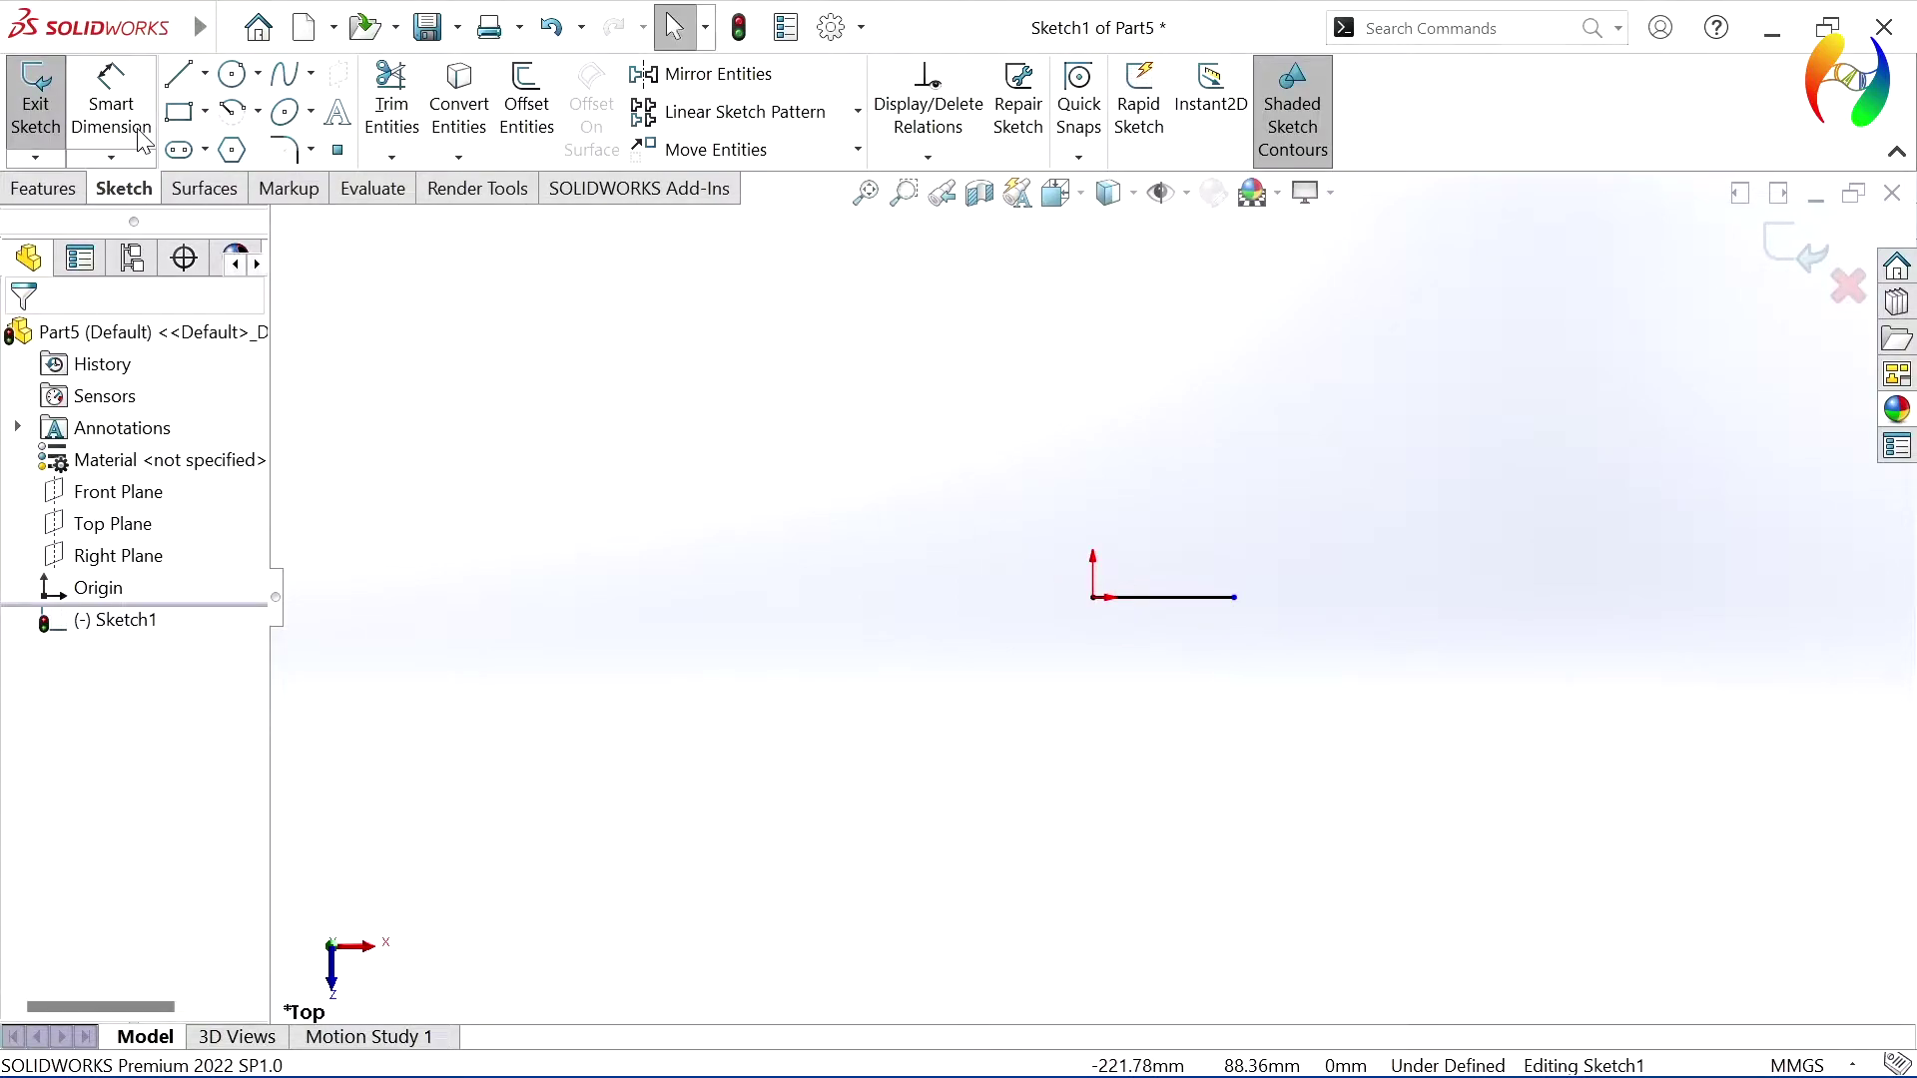
- Draw the stepped L-shaped outline of straight lines just above the origin
key("l")
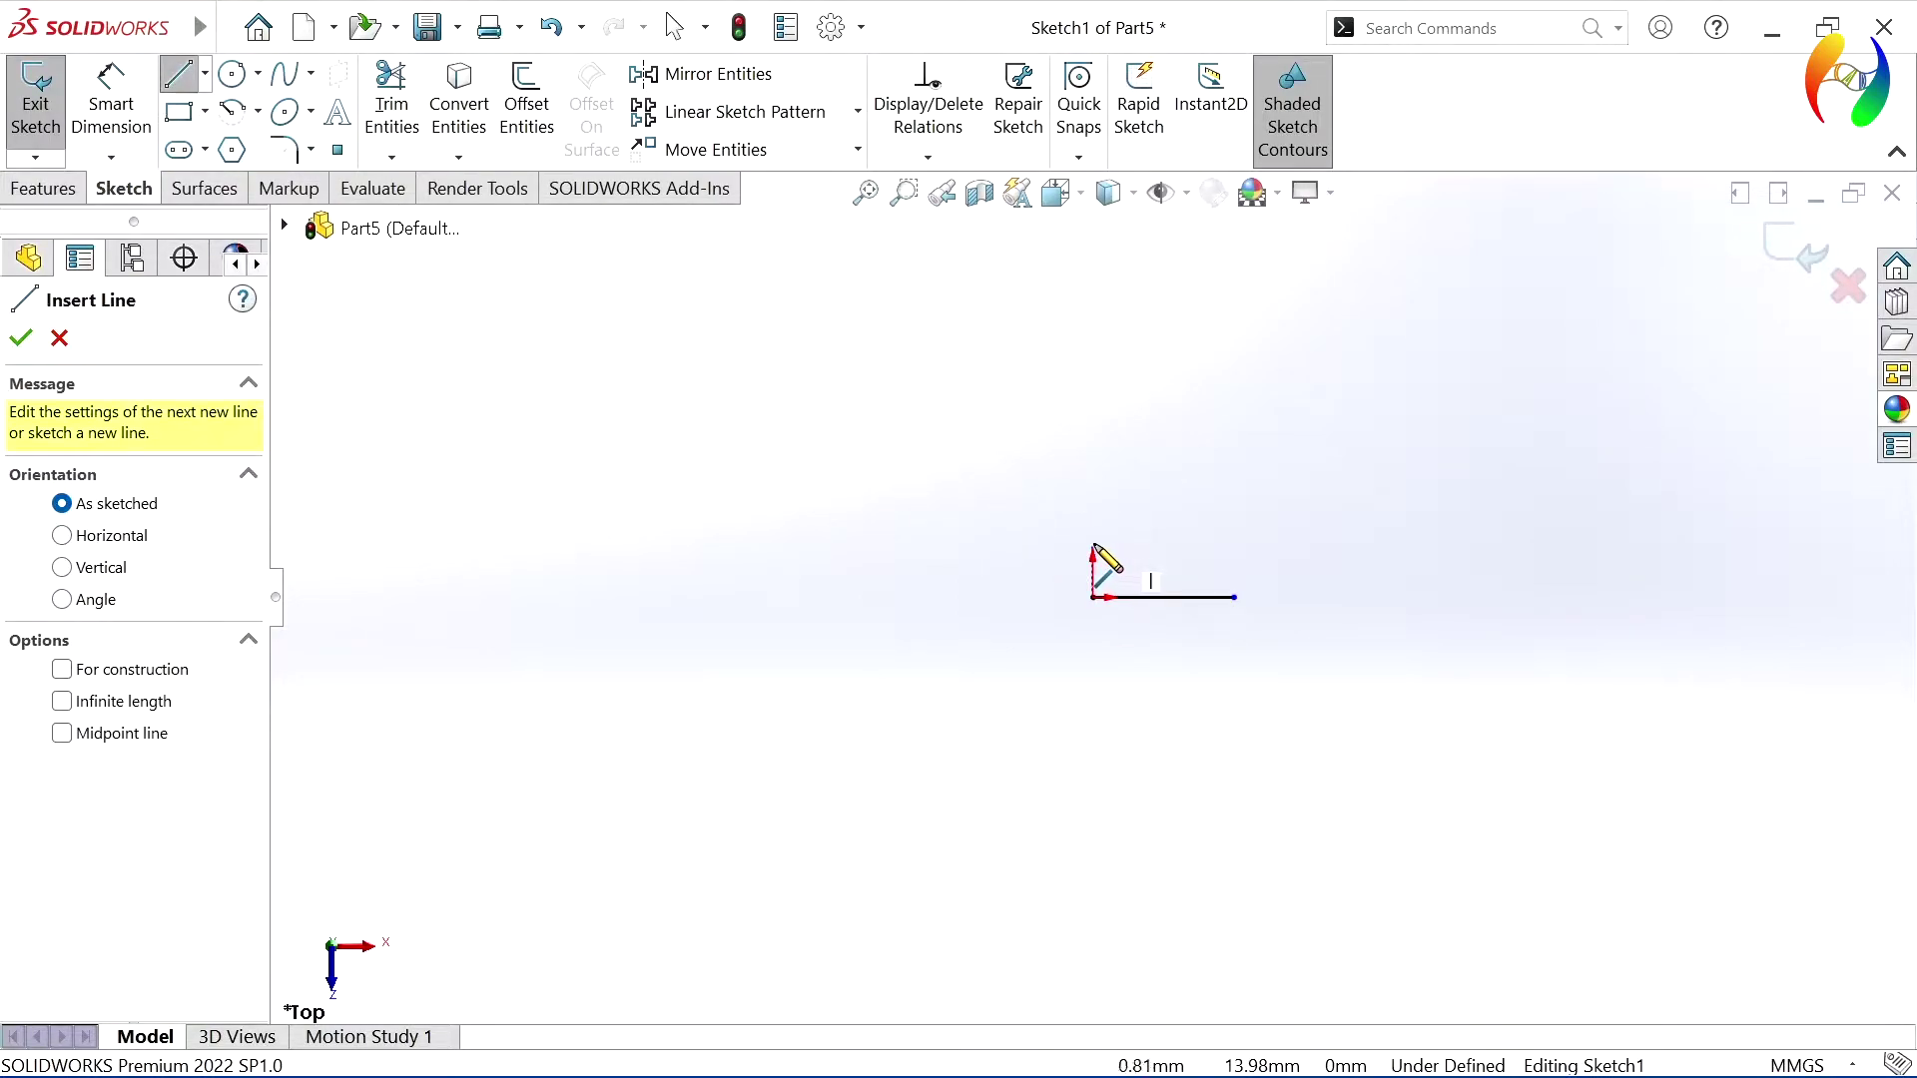
left_click(1093, 544)
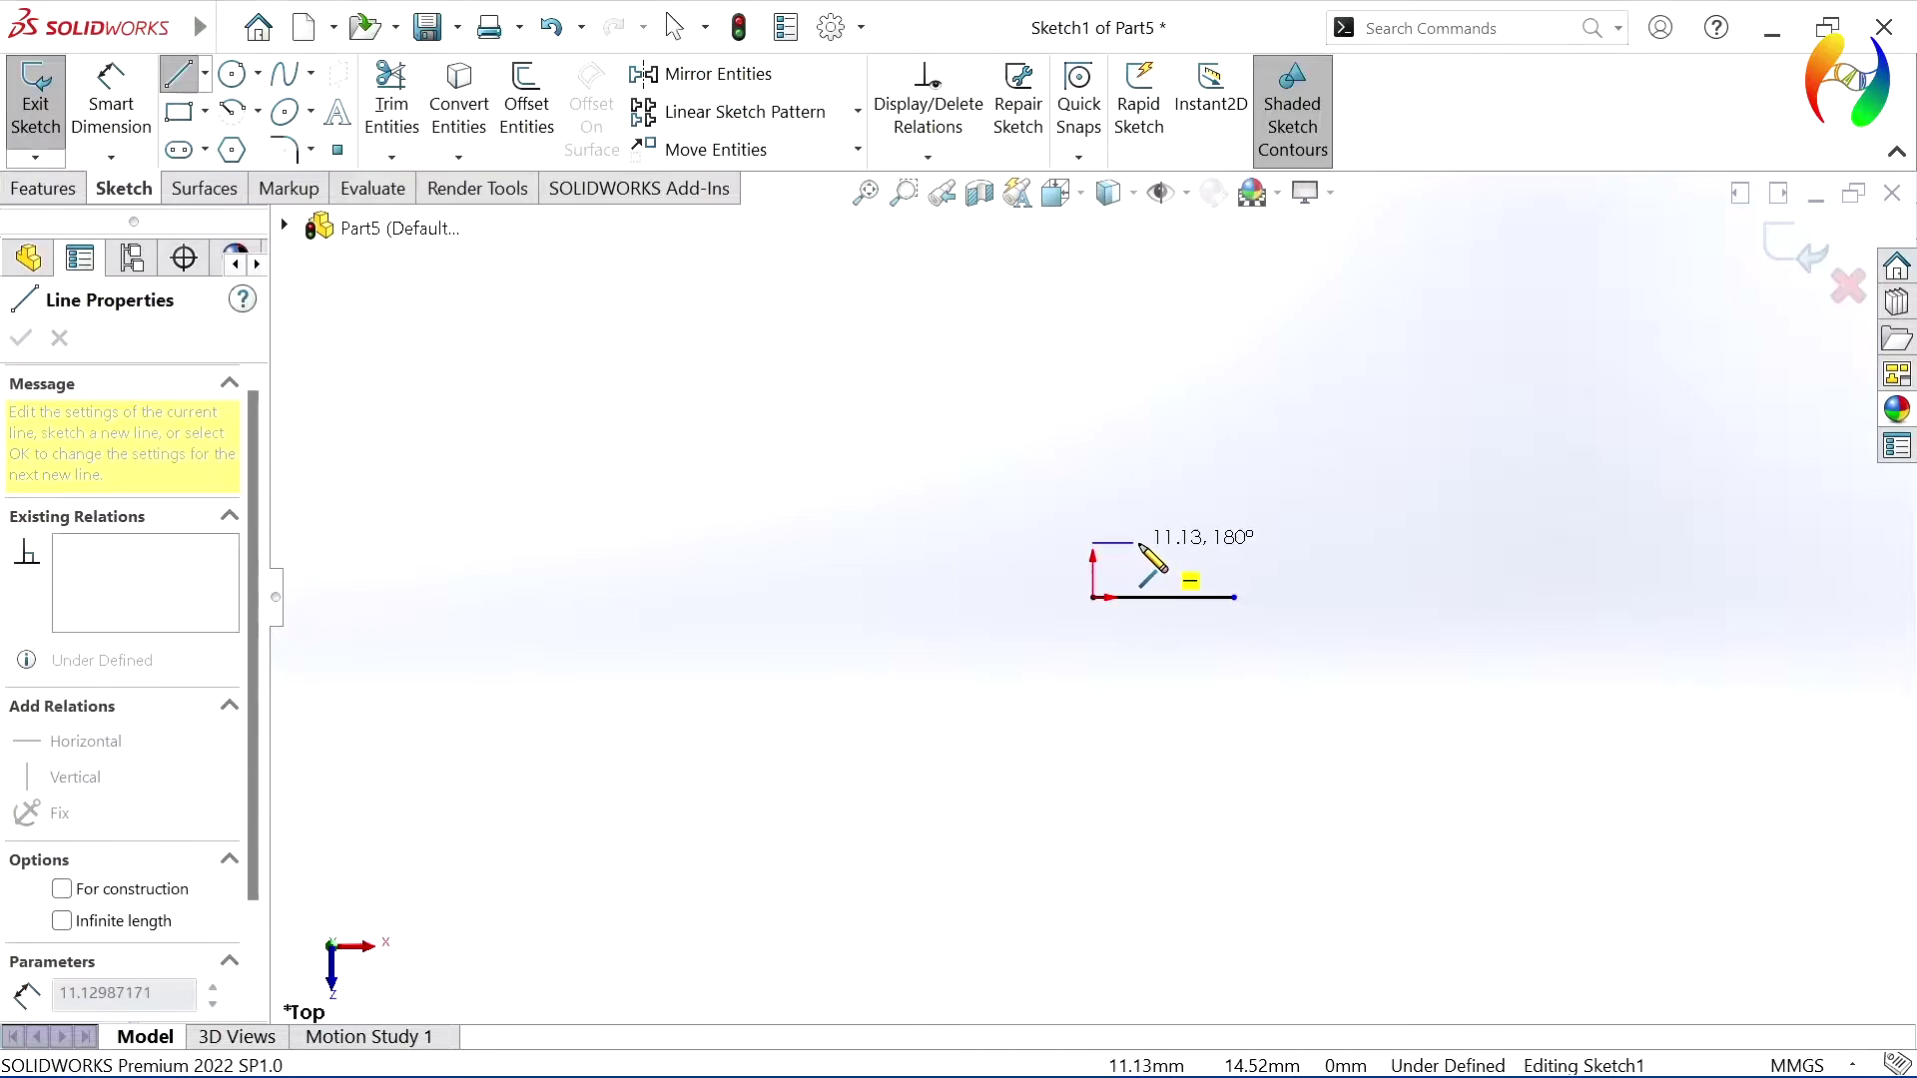
left_click(1193, 542)
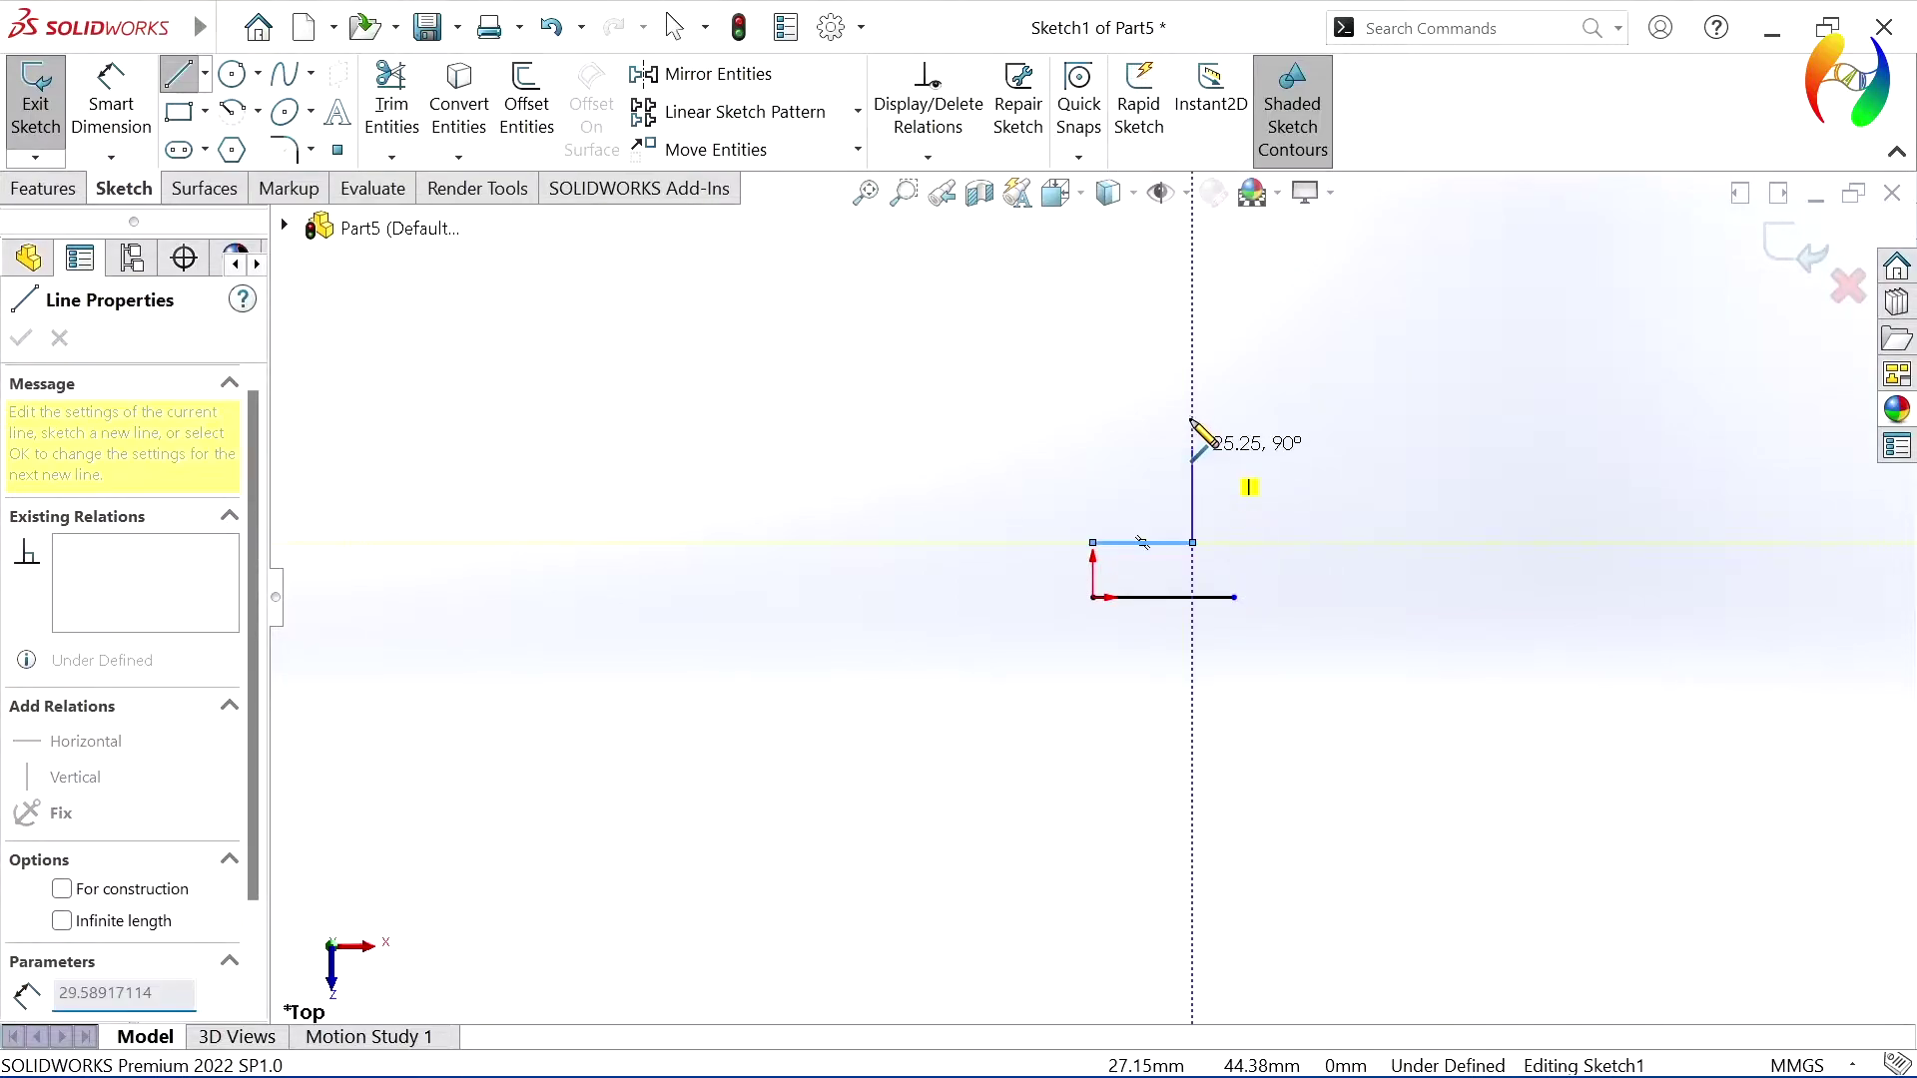
left_click(1194, 369)
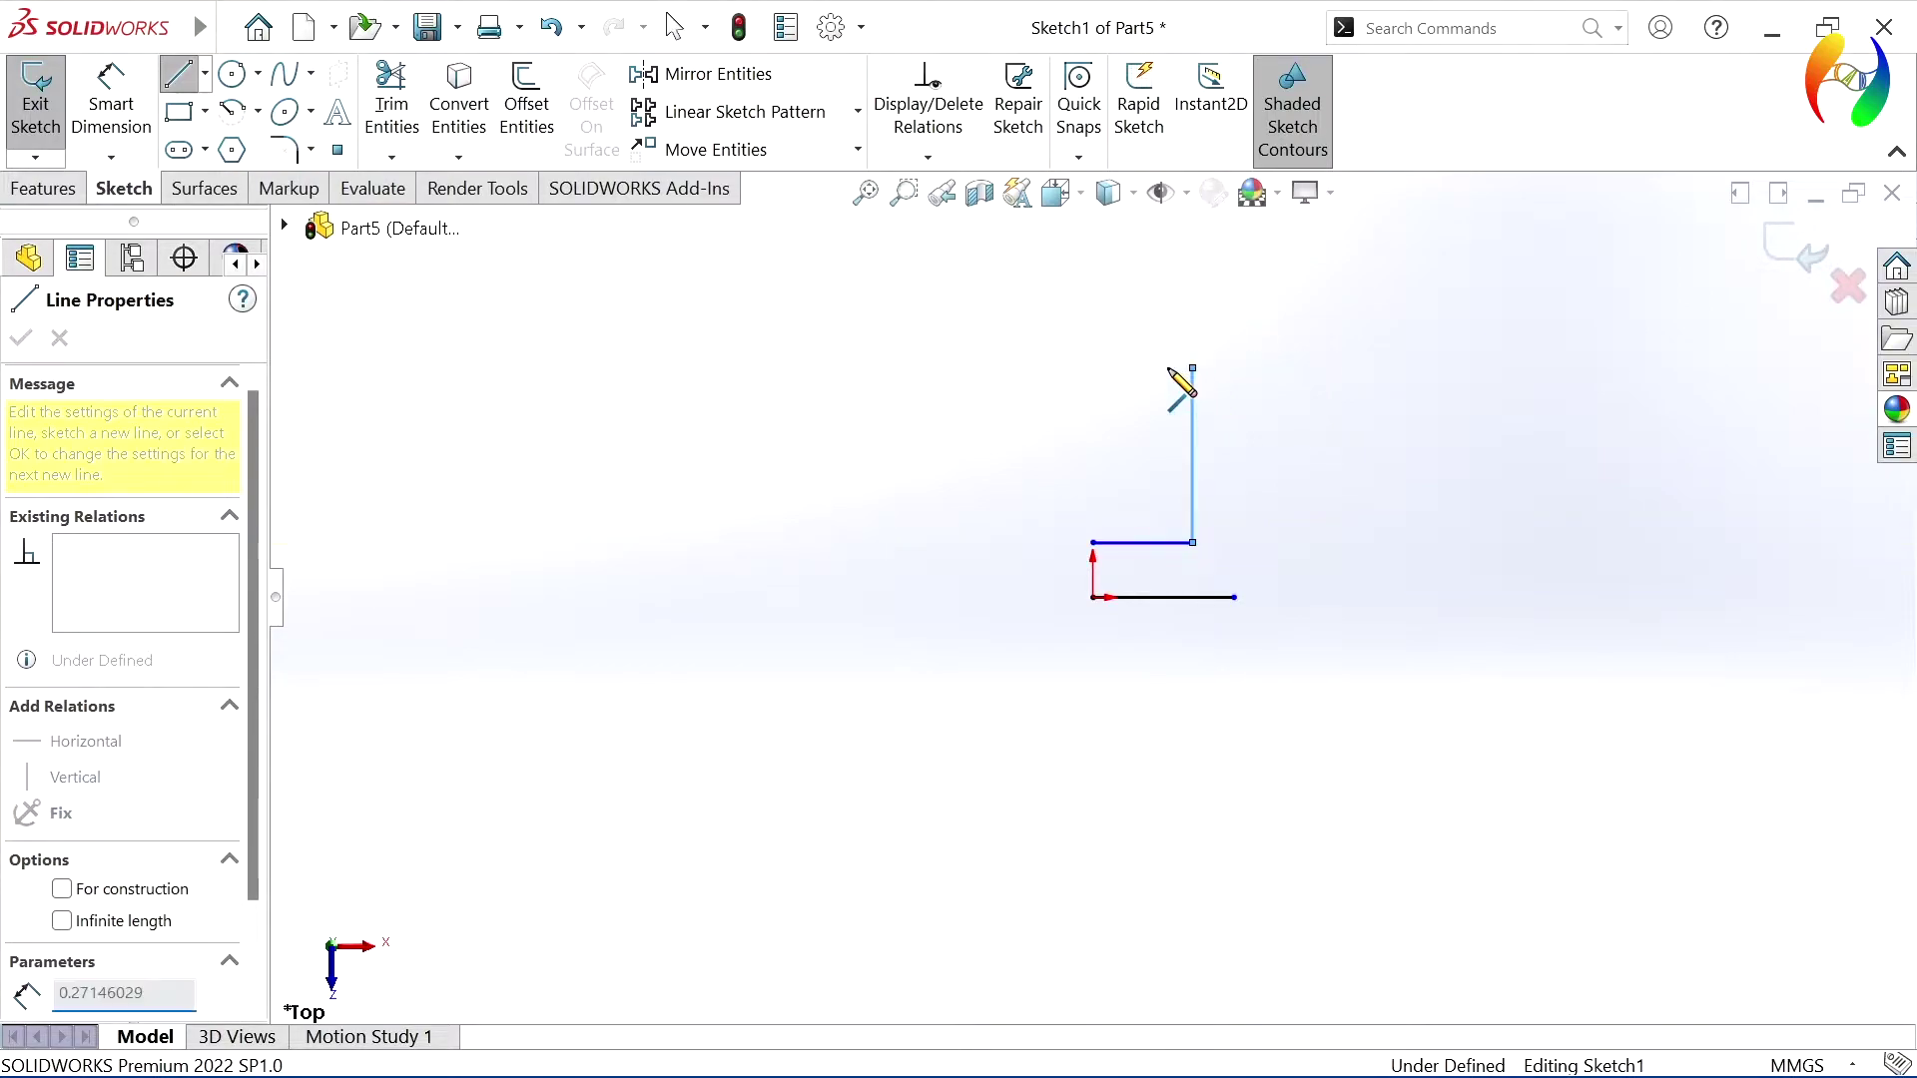
left_click(1083, 368)
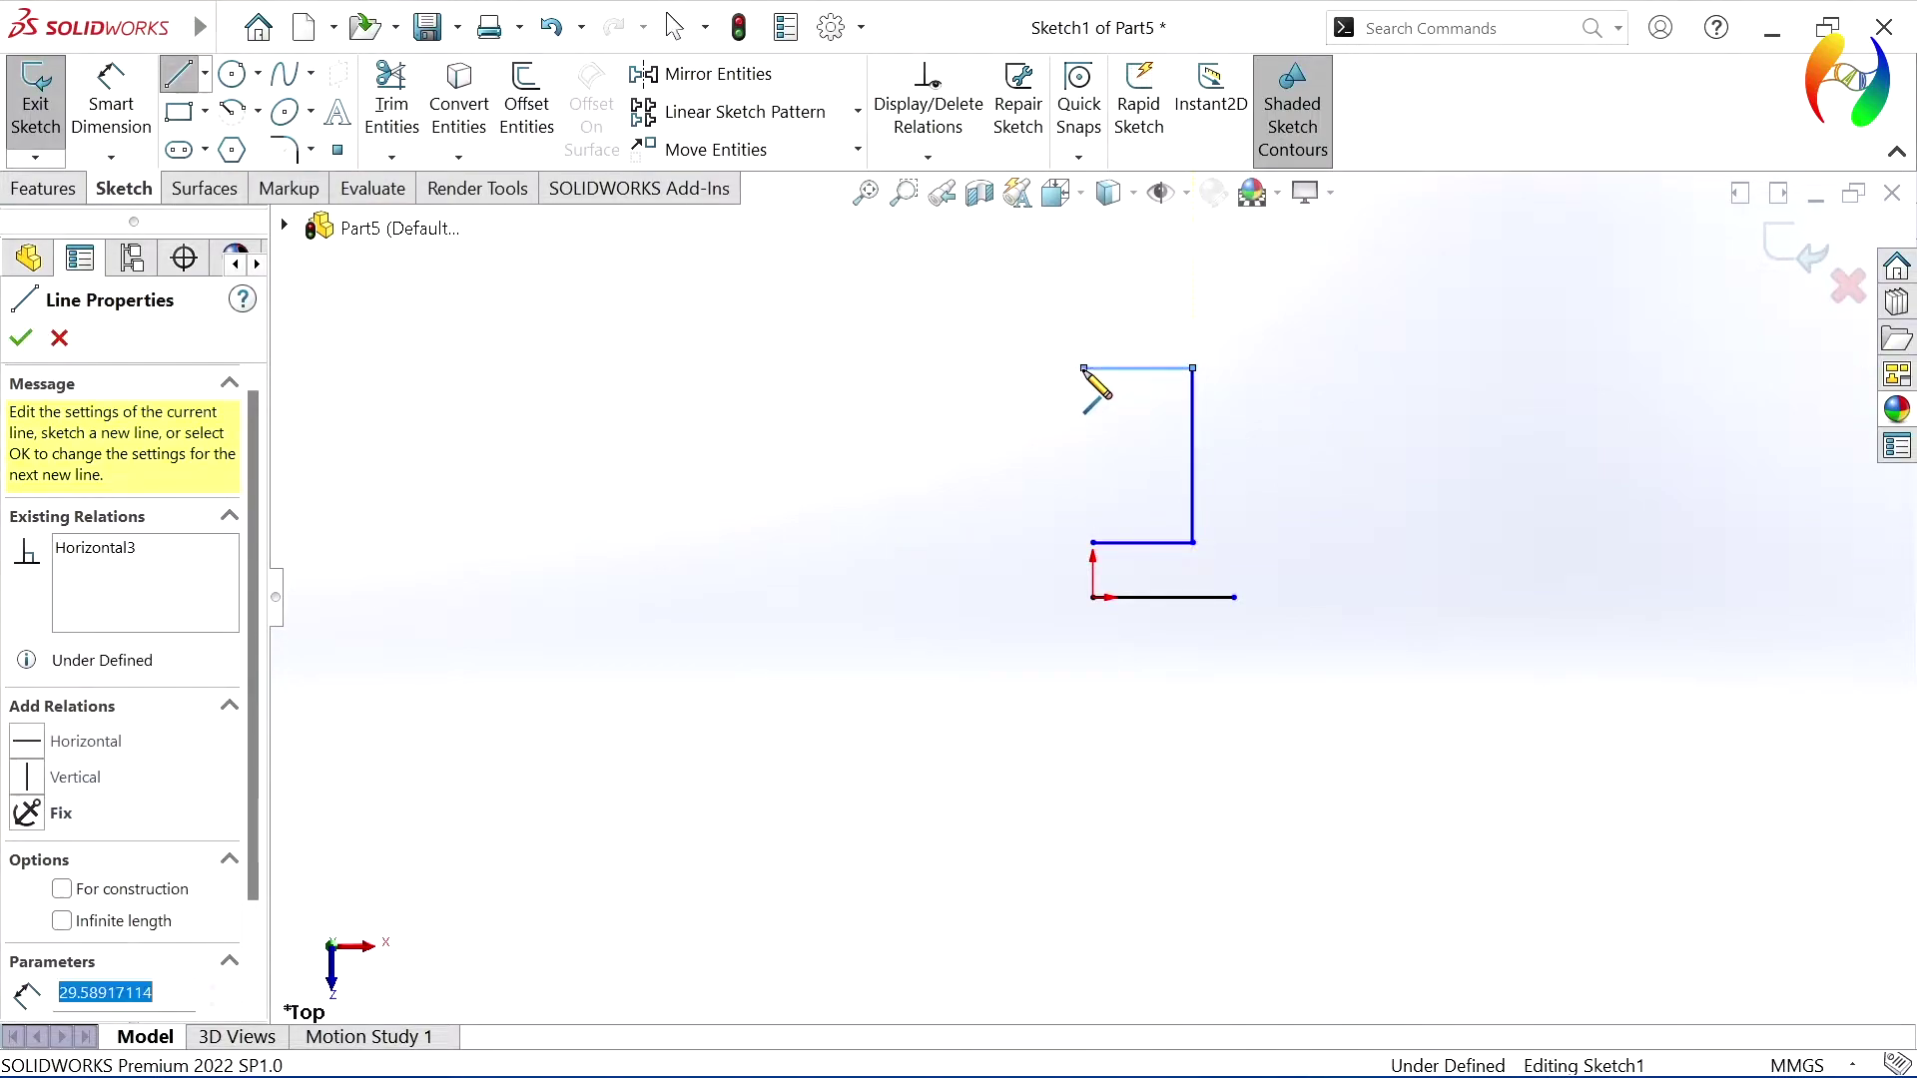
left_click(1084, 436)
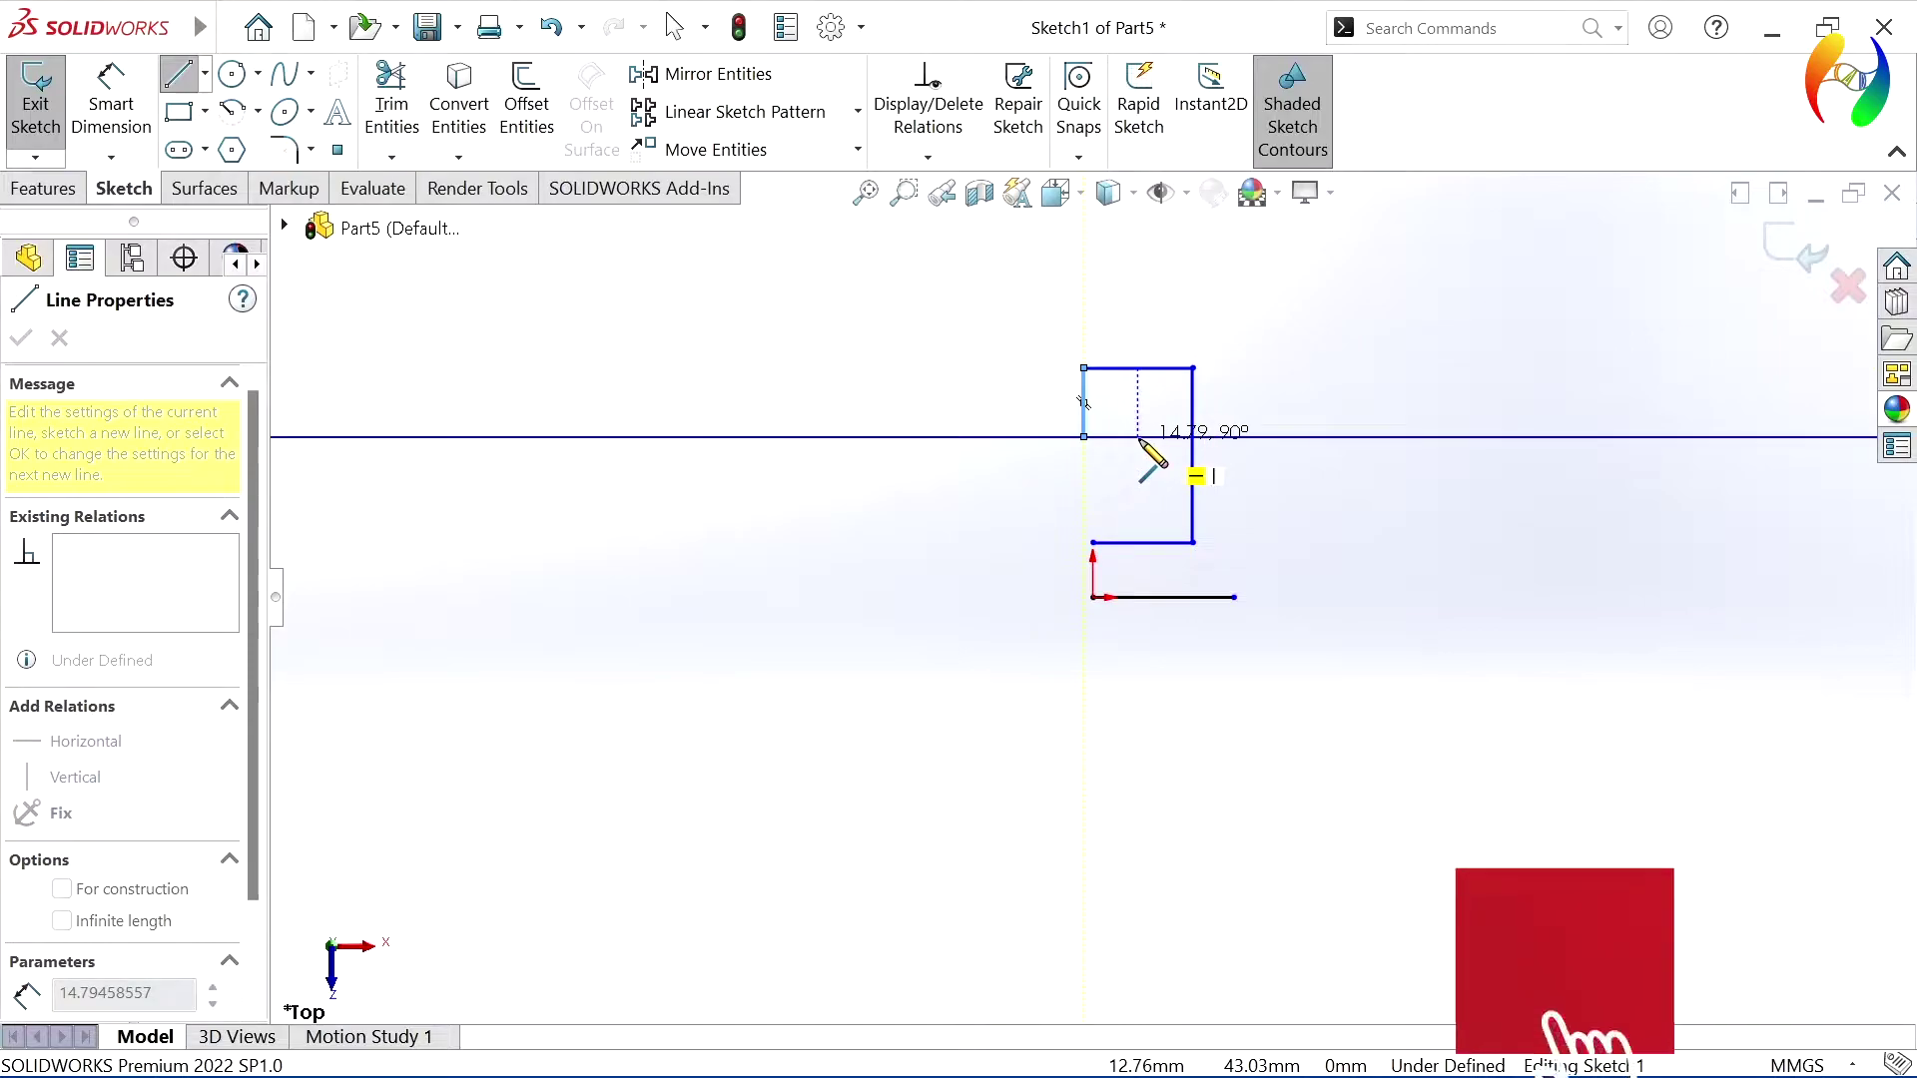
left_click(1138, 437)
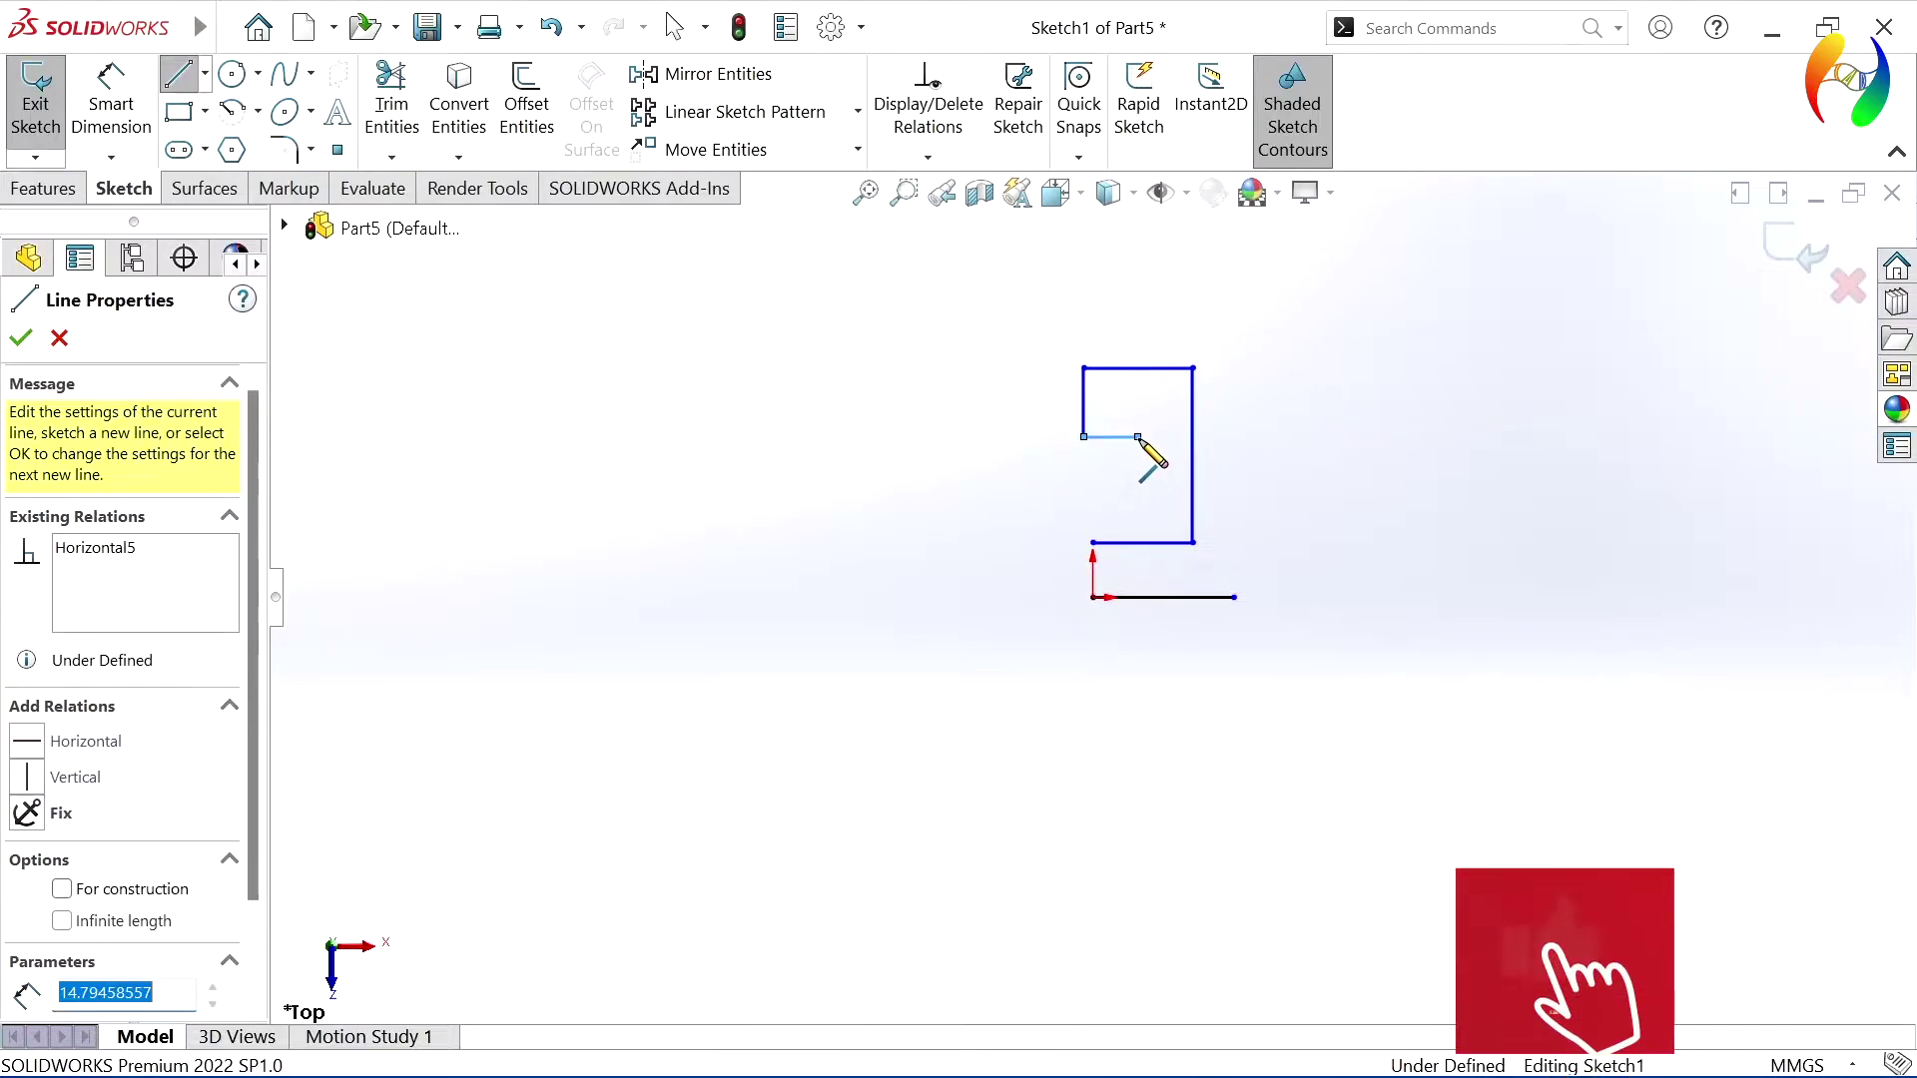
left_click(1140, 544)
key("Escape")
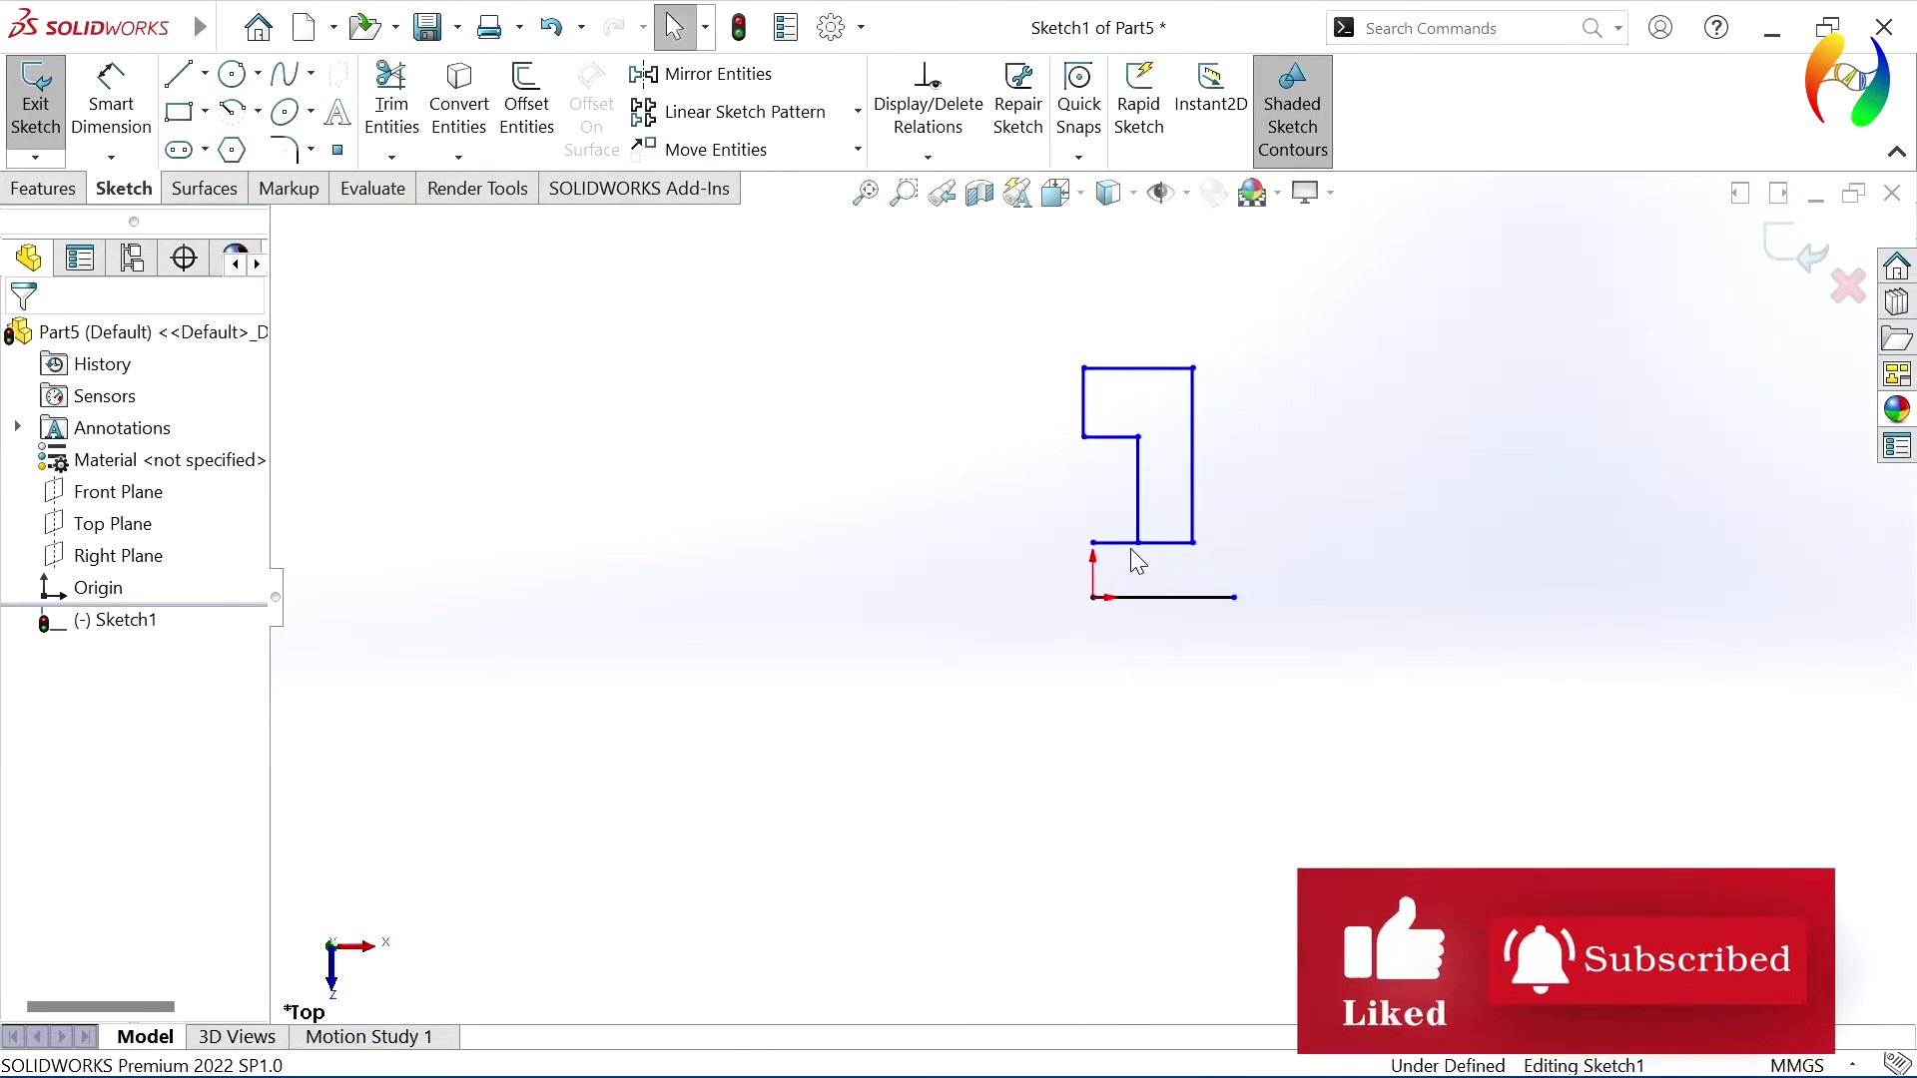
left_click(389, 95)
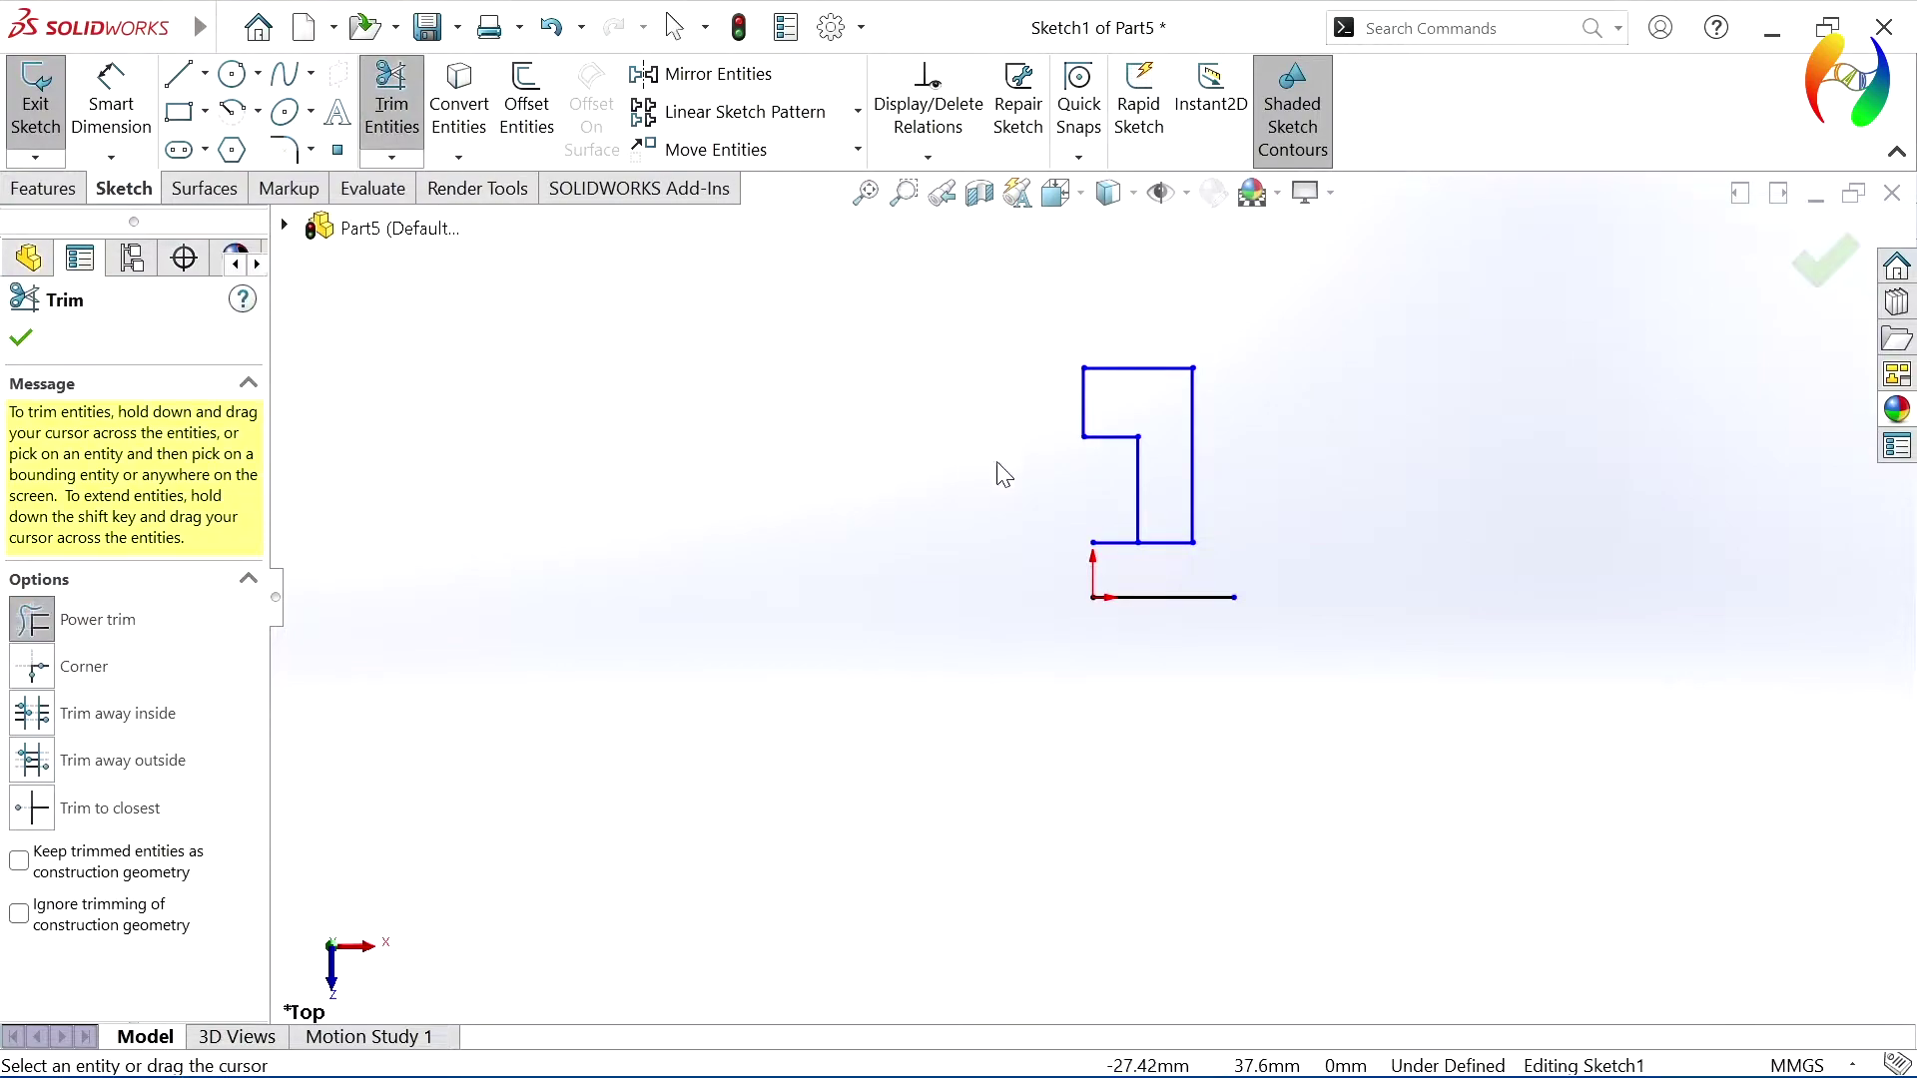
- Trim the short stray bottom segment so the stepped outline closes
left_click_drag(1115, 543, 1116, 566)
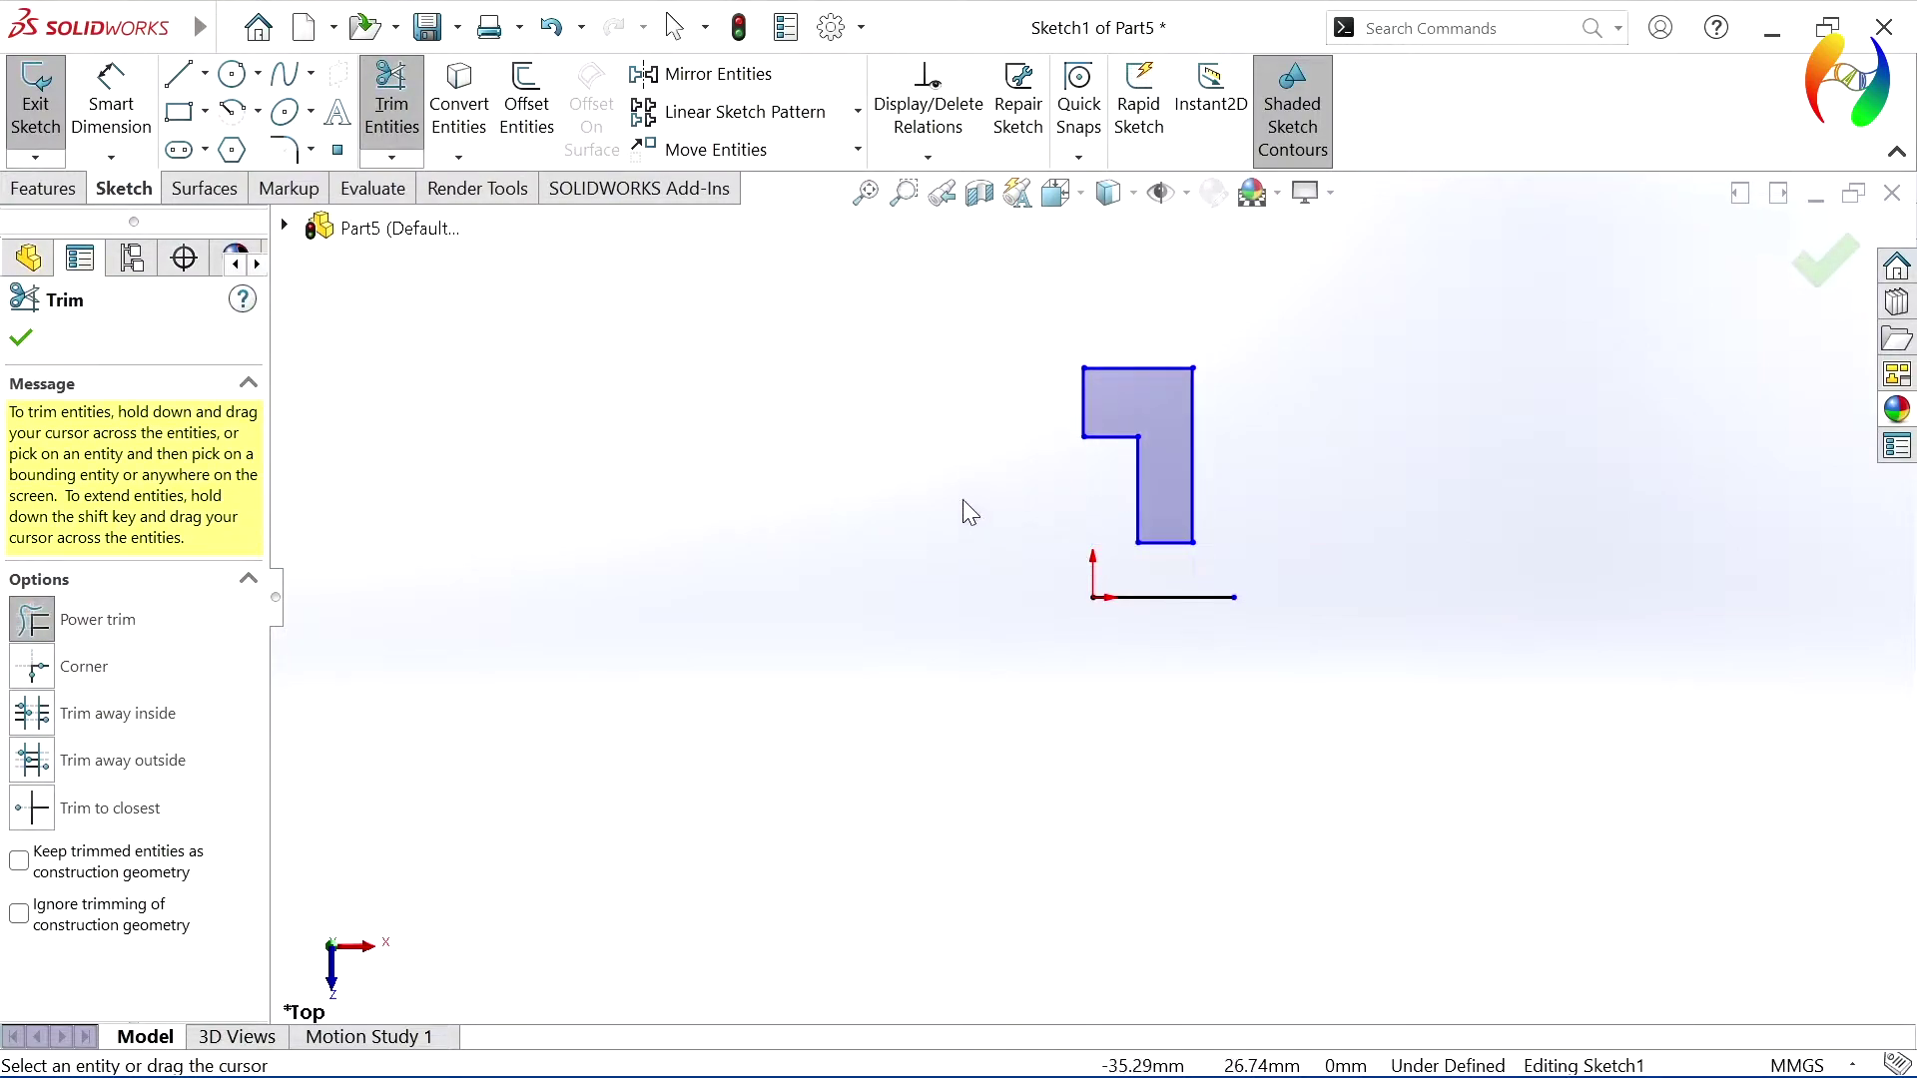
key("Escape")
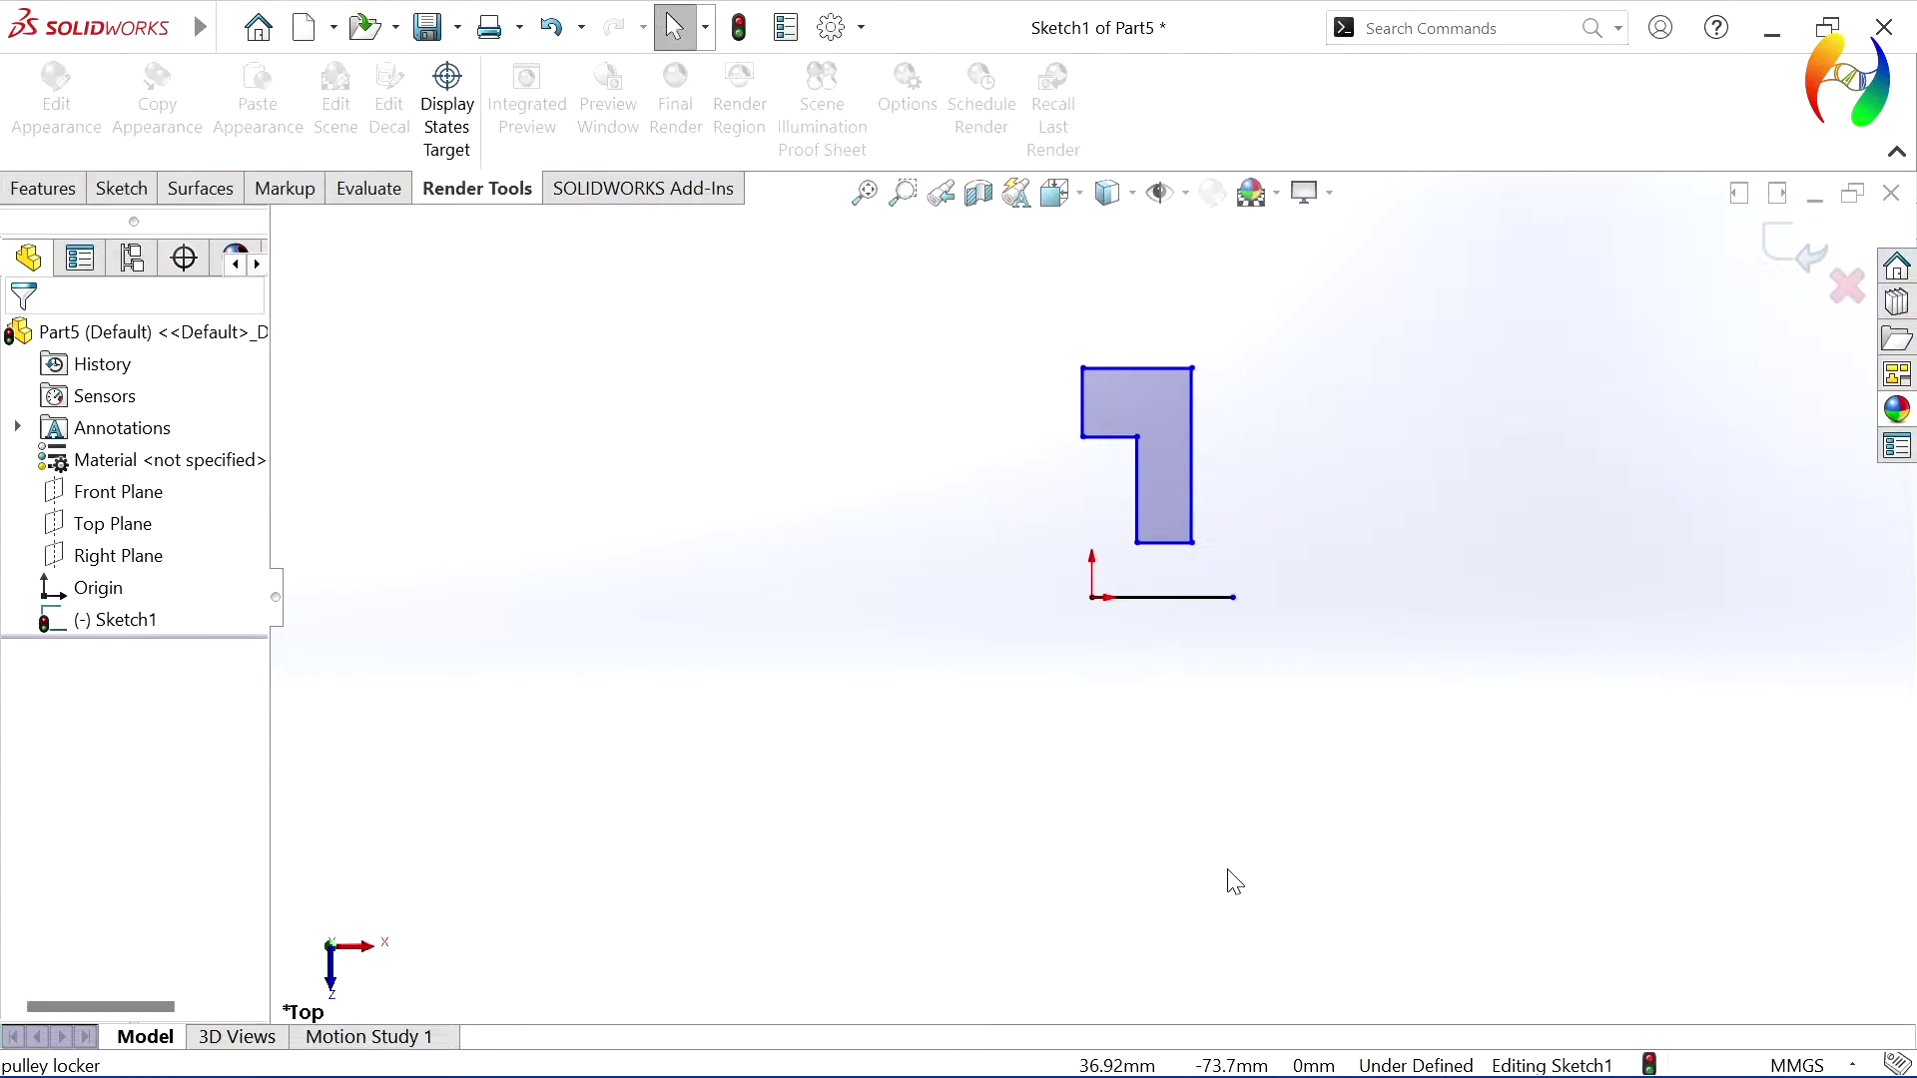
left_click(135, 192)
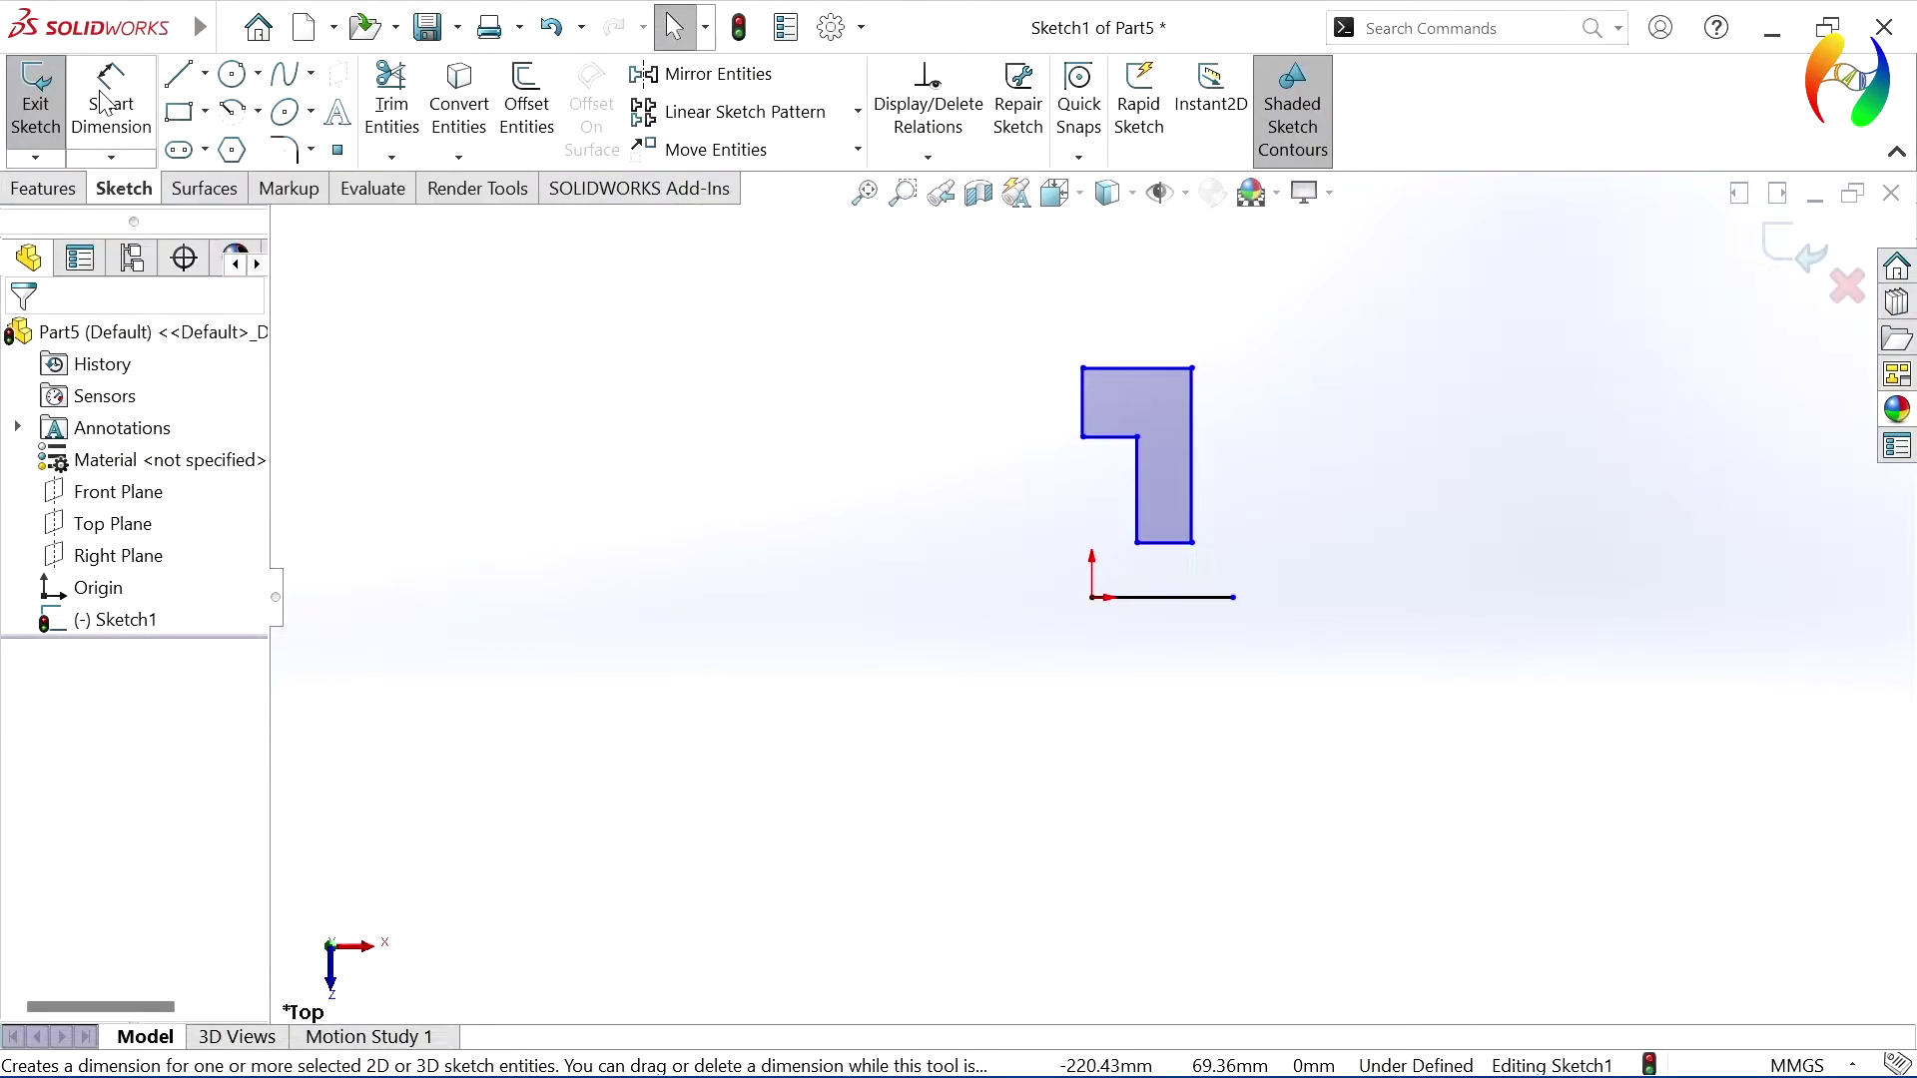
- Dimension the top edge at 10 and the profile height from the base line at 20
left_click(105, 103)
left_click(1151, 380)
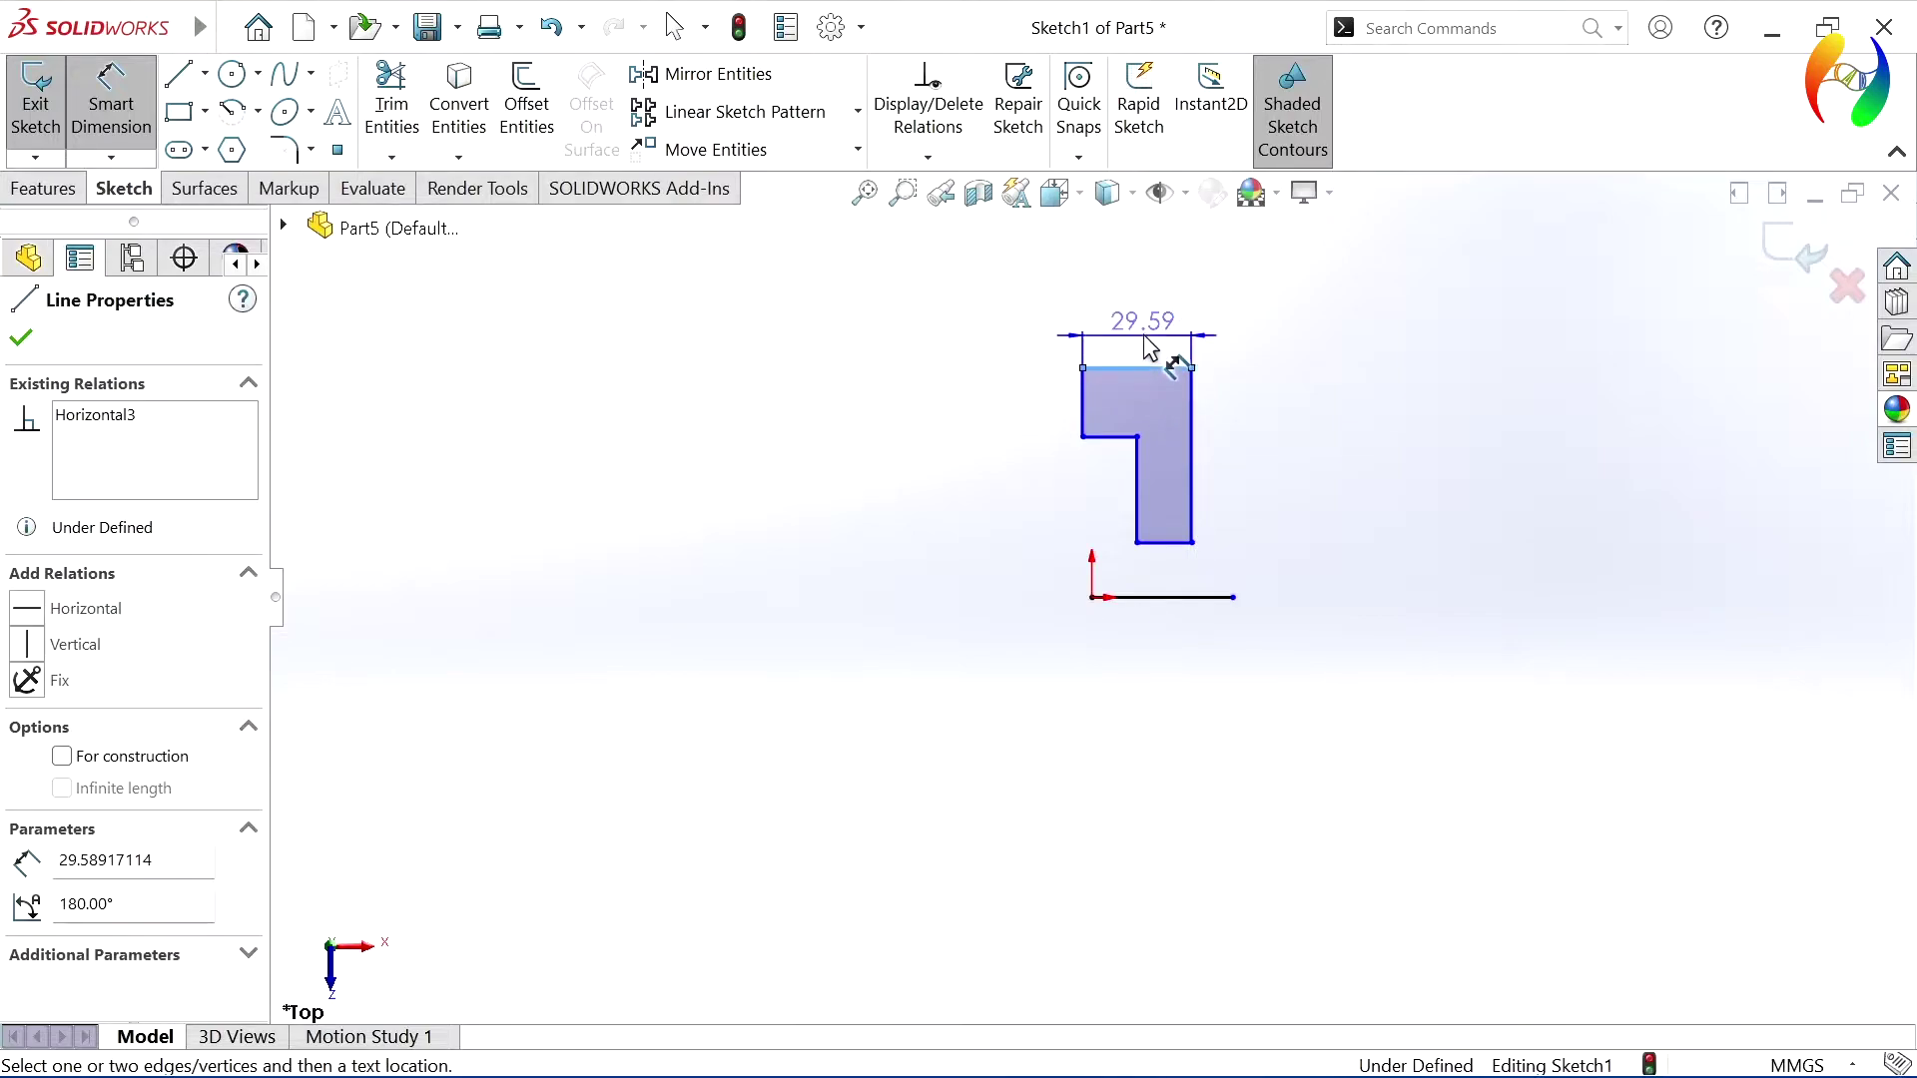
left_click(1147, 321)
type("10")
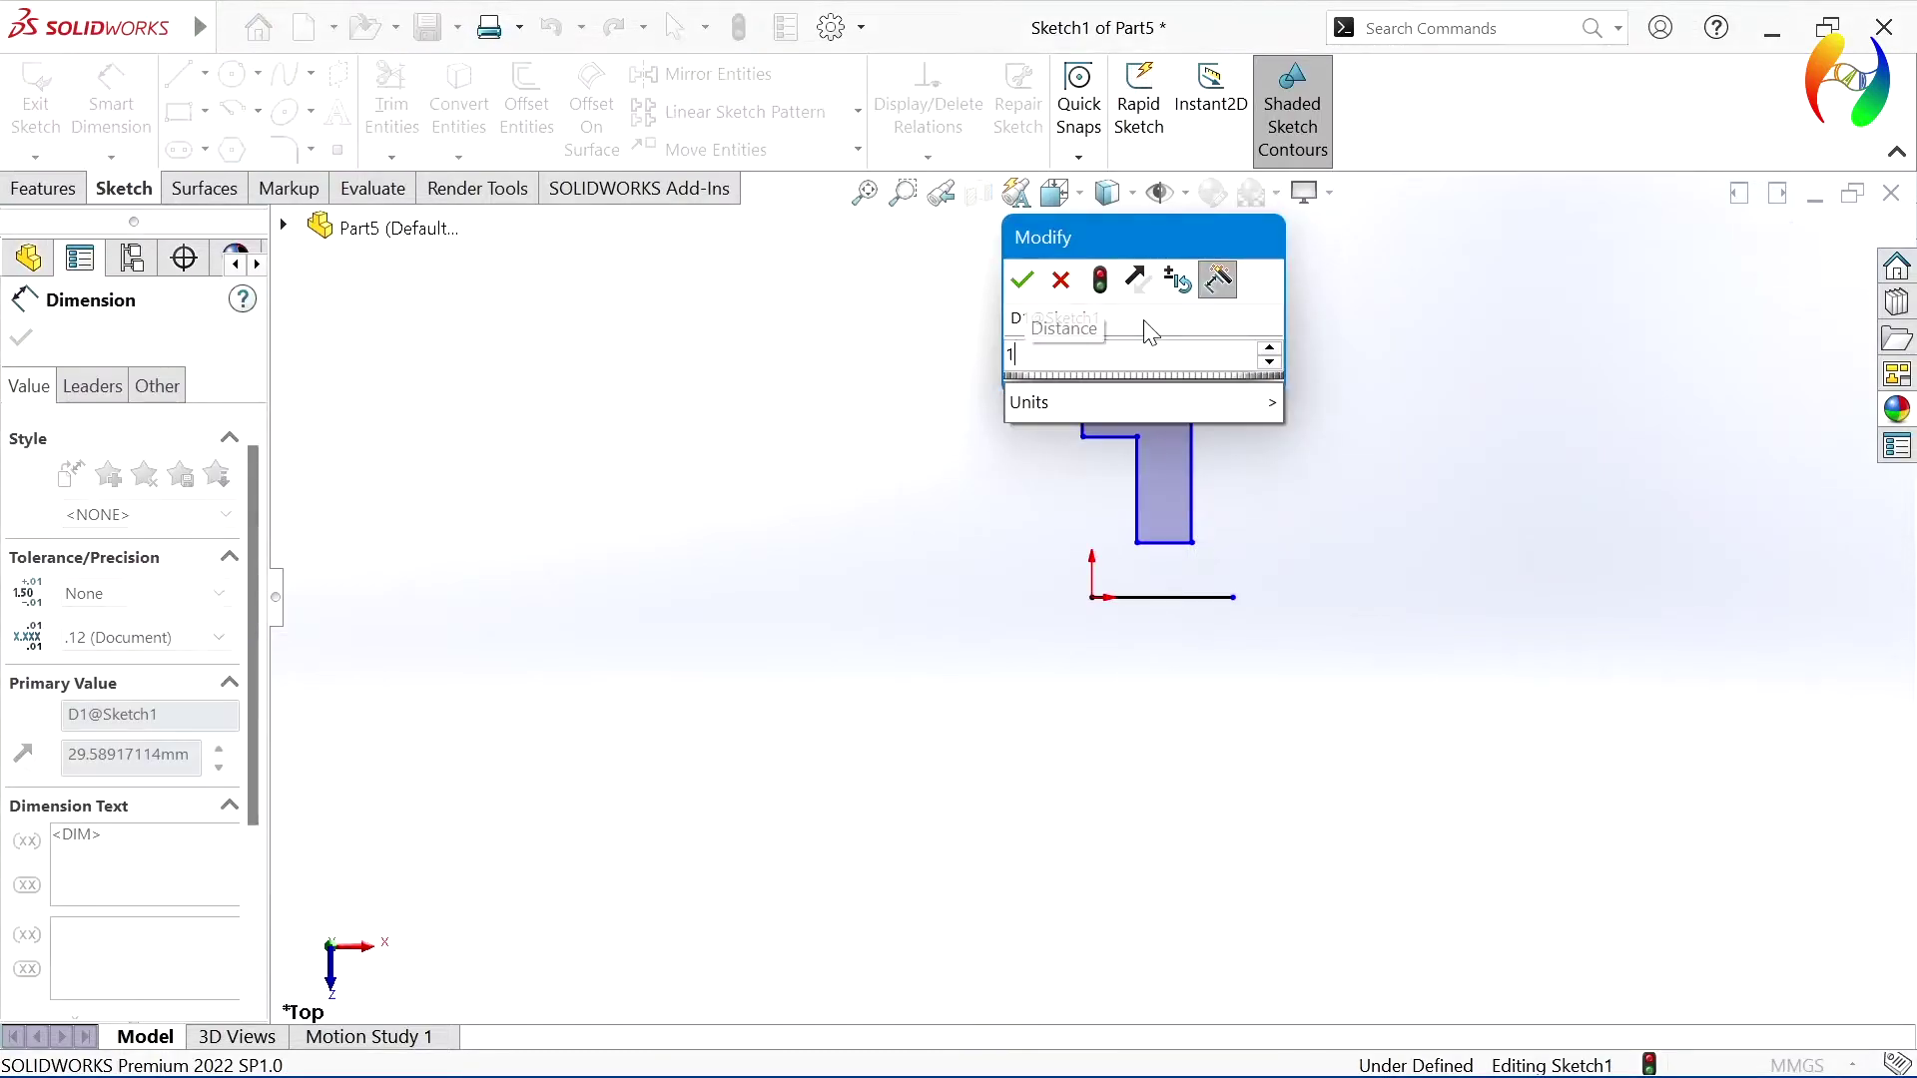
key("Return")
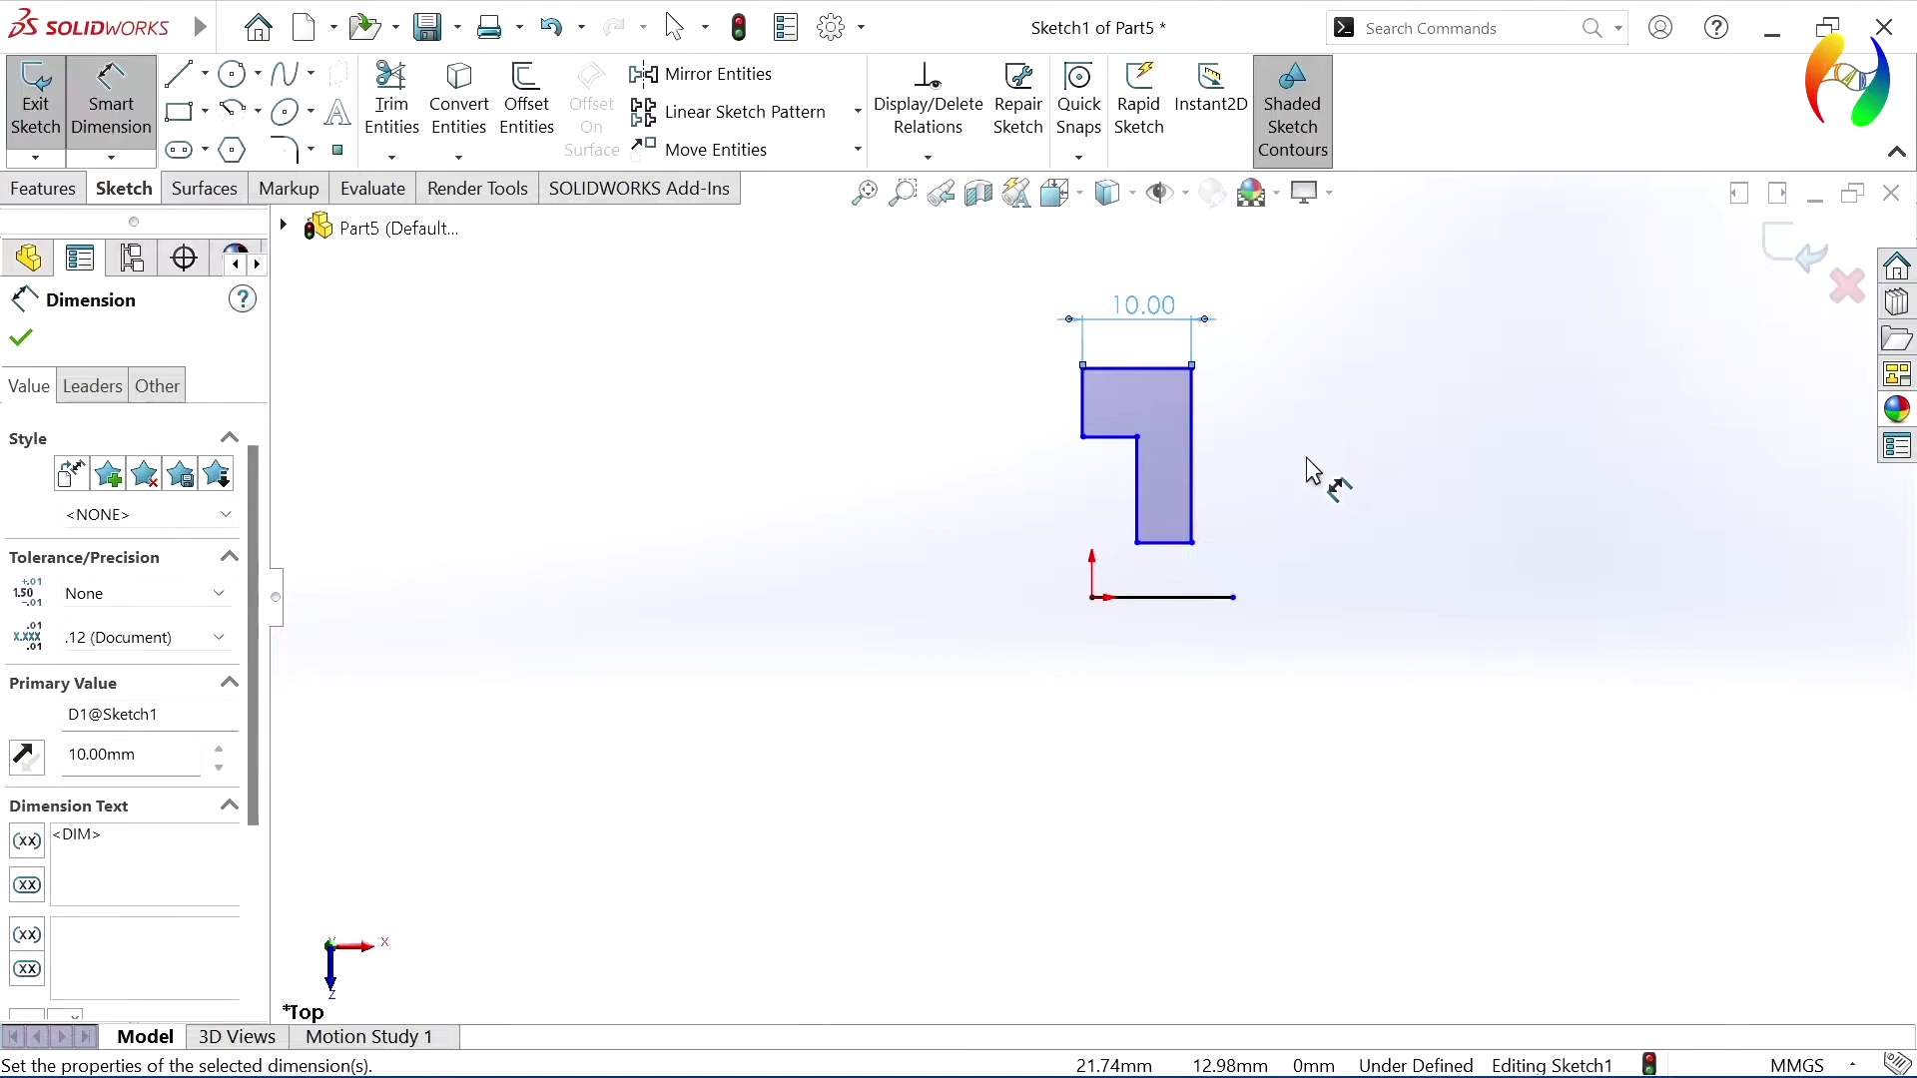
left_click(1174, 379)
left_click(1155, 597)
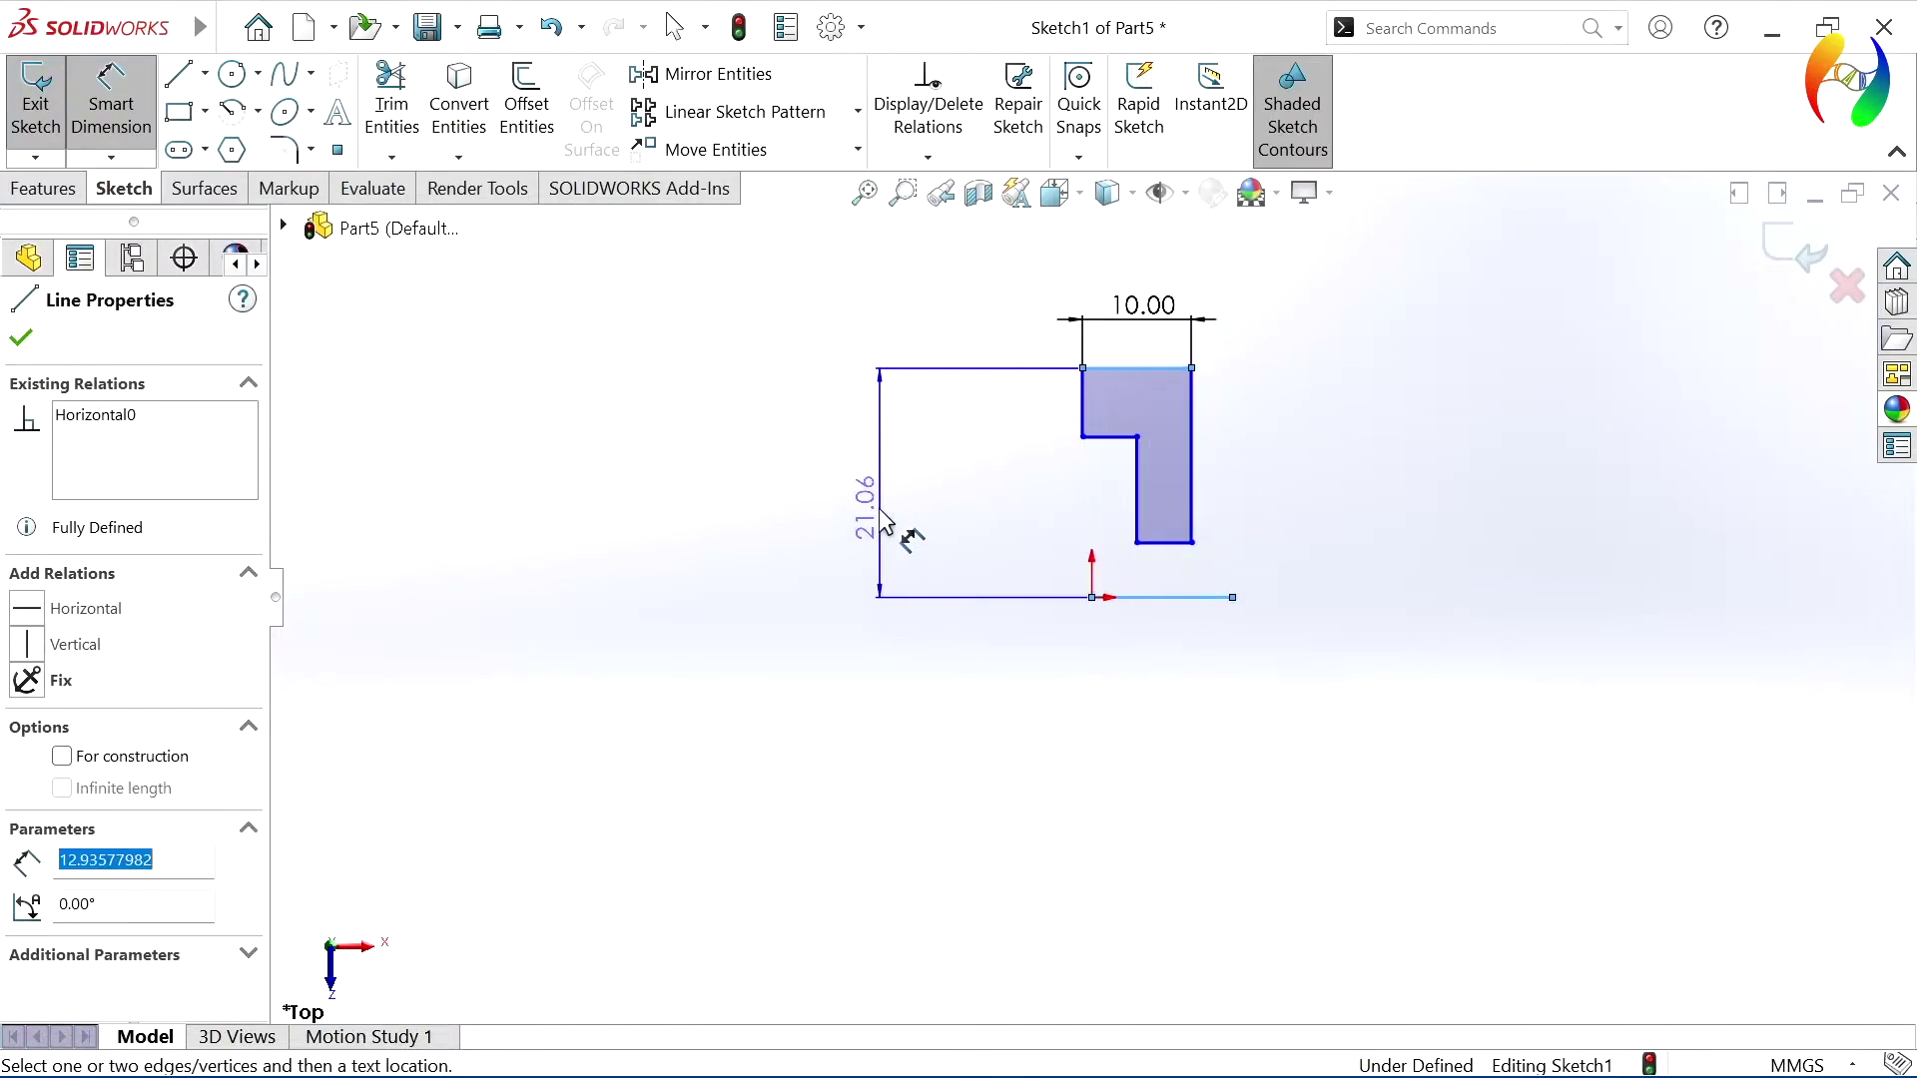
left_click(880, 510)
key("Return")
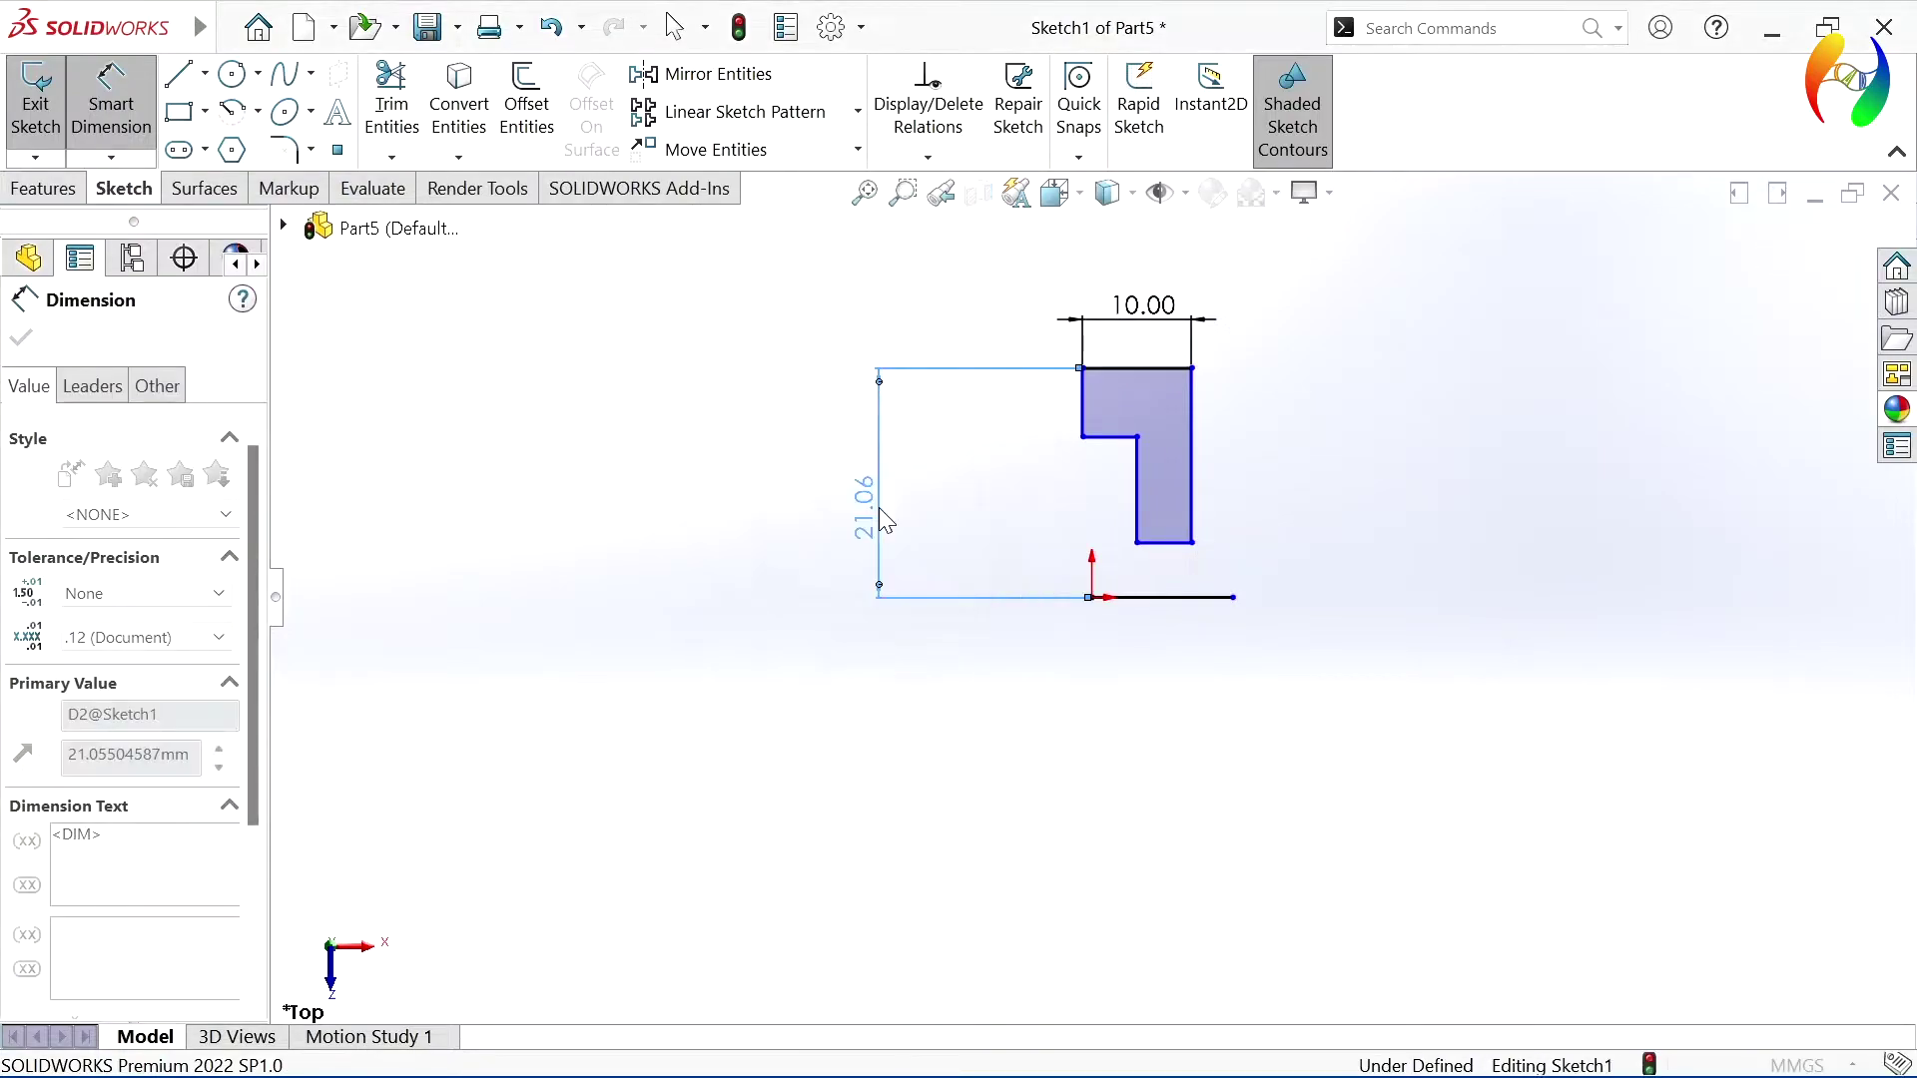
- Set the step height to 12.50 and the notch width to 3.00
left_click(1125, 449)
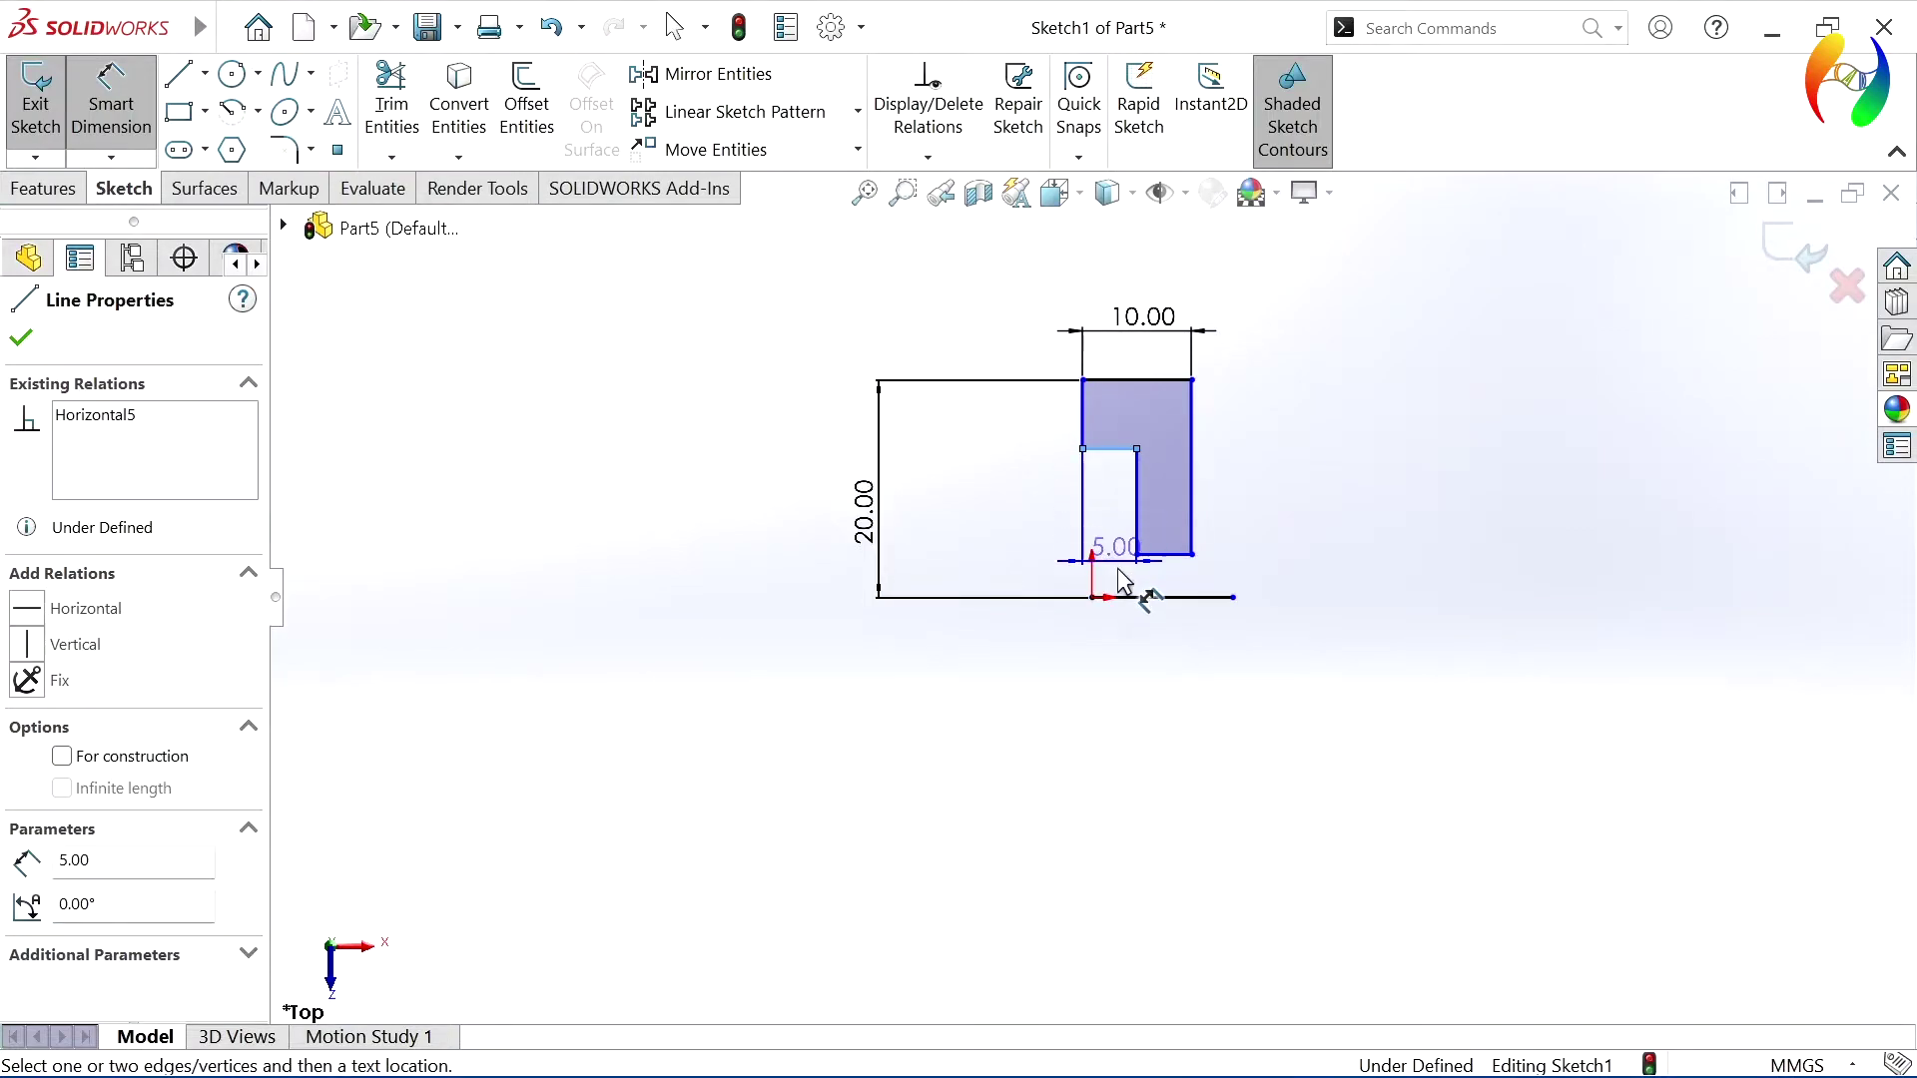
left_click_drag(1135, 611, 936, 499)
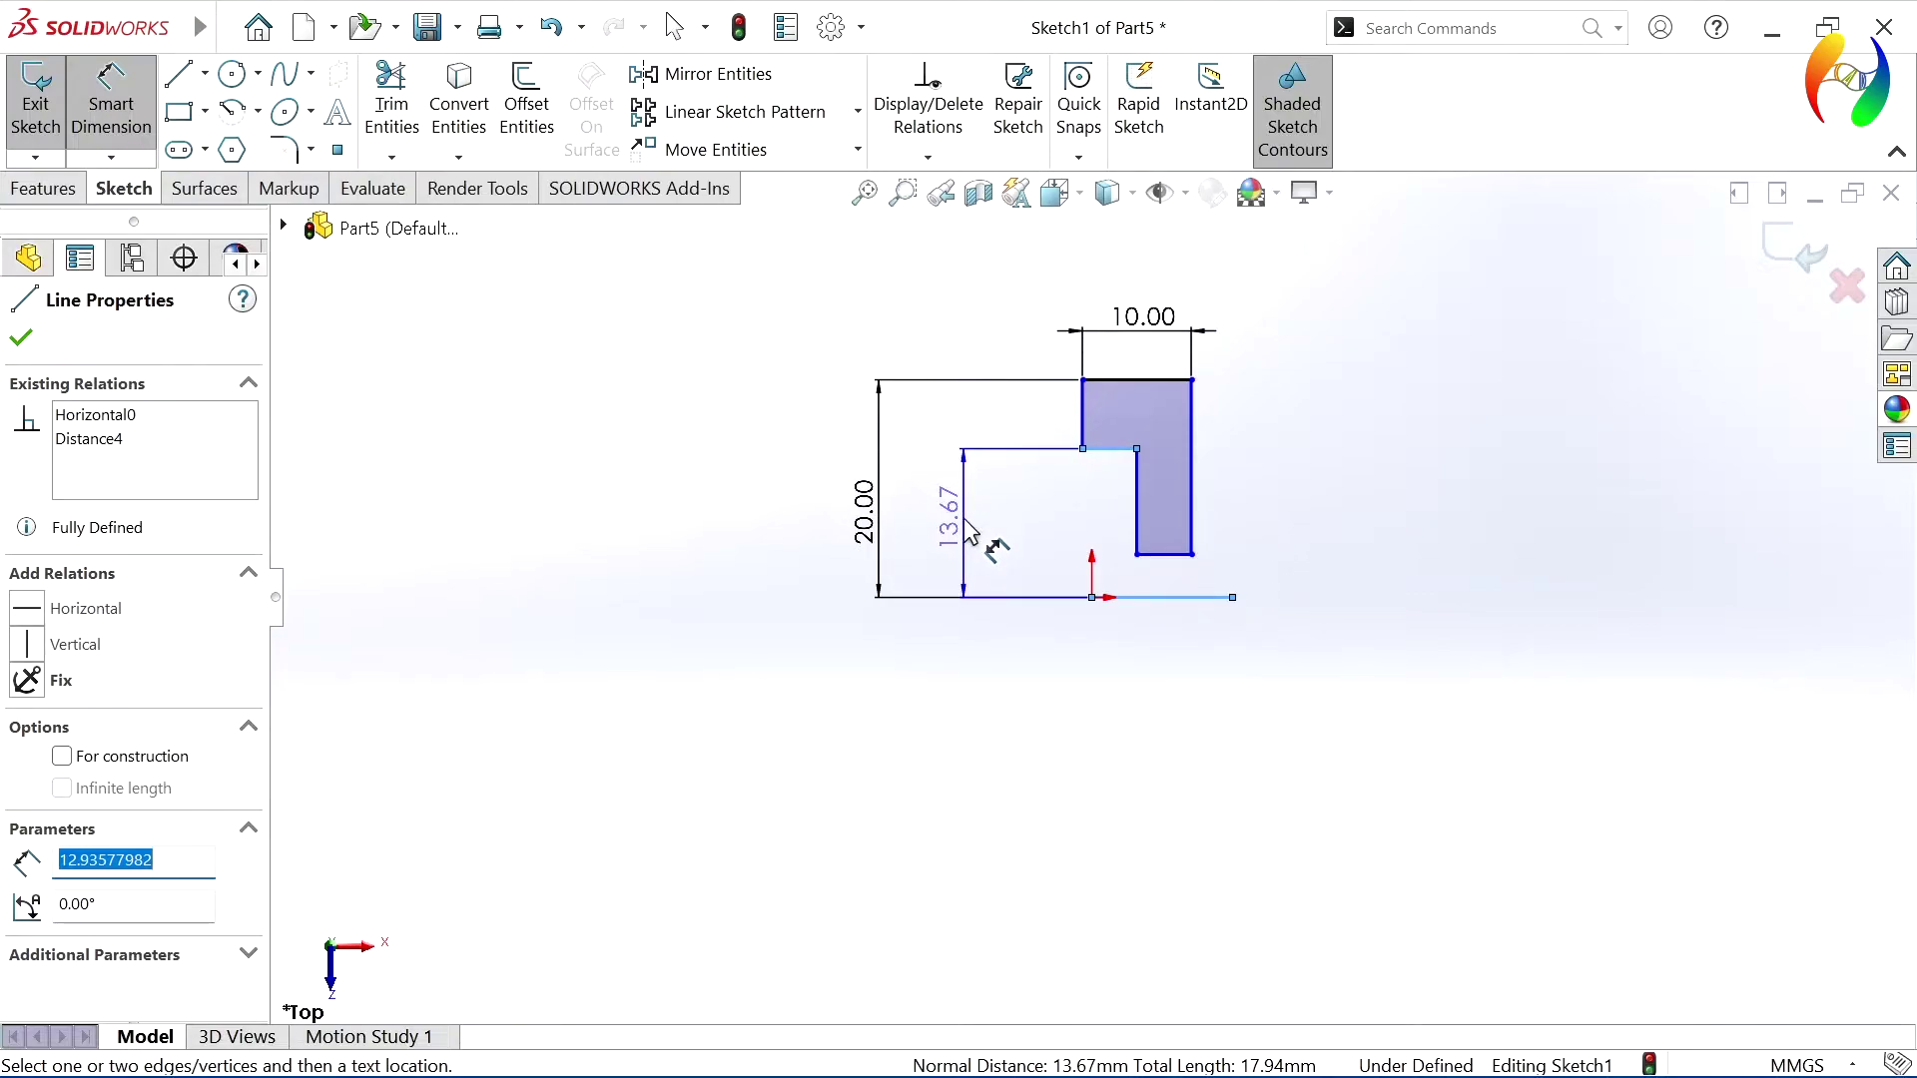
left_click(969, 529)
type("12")
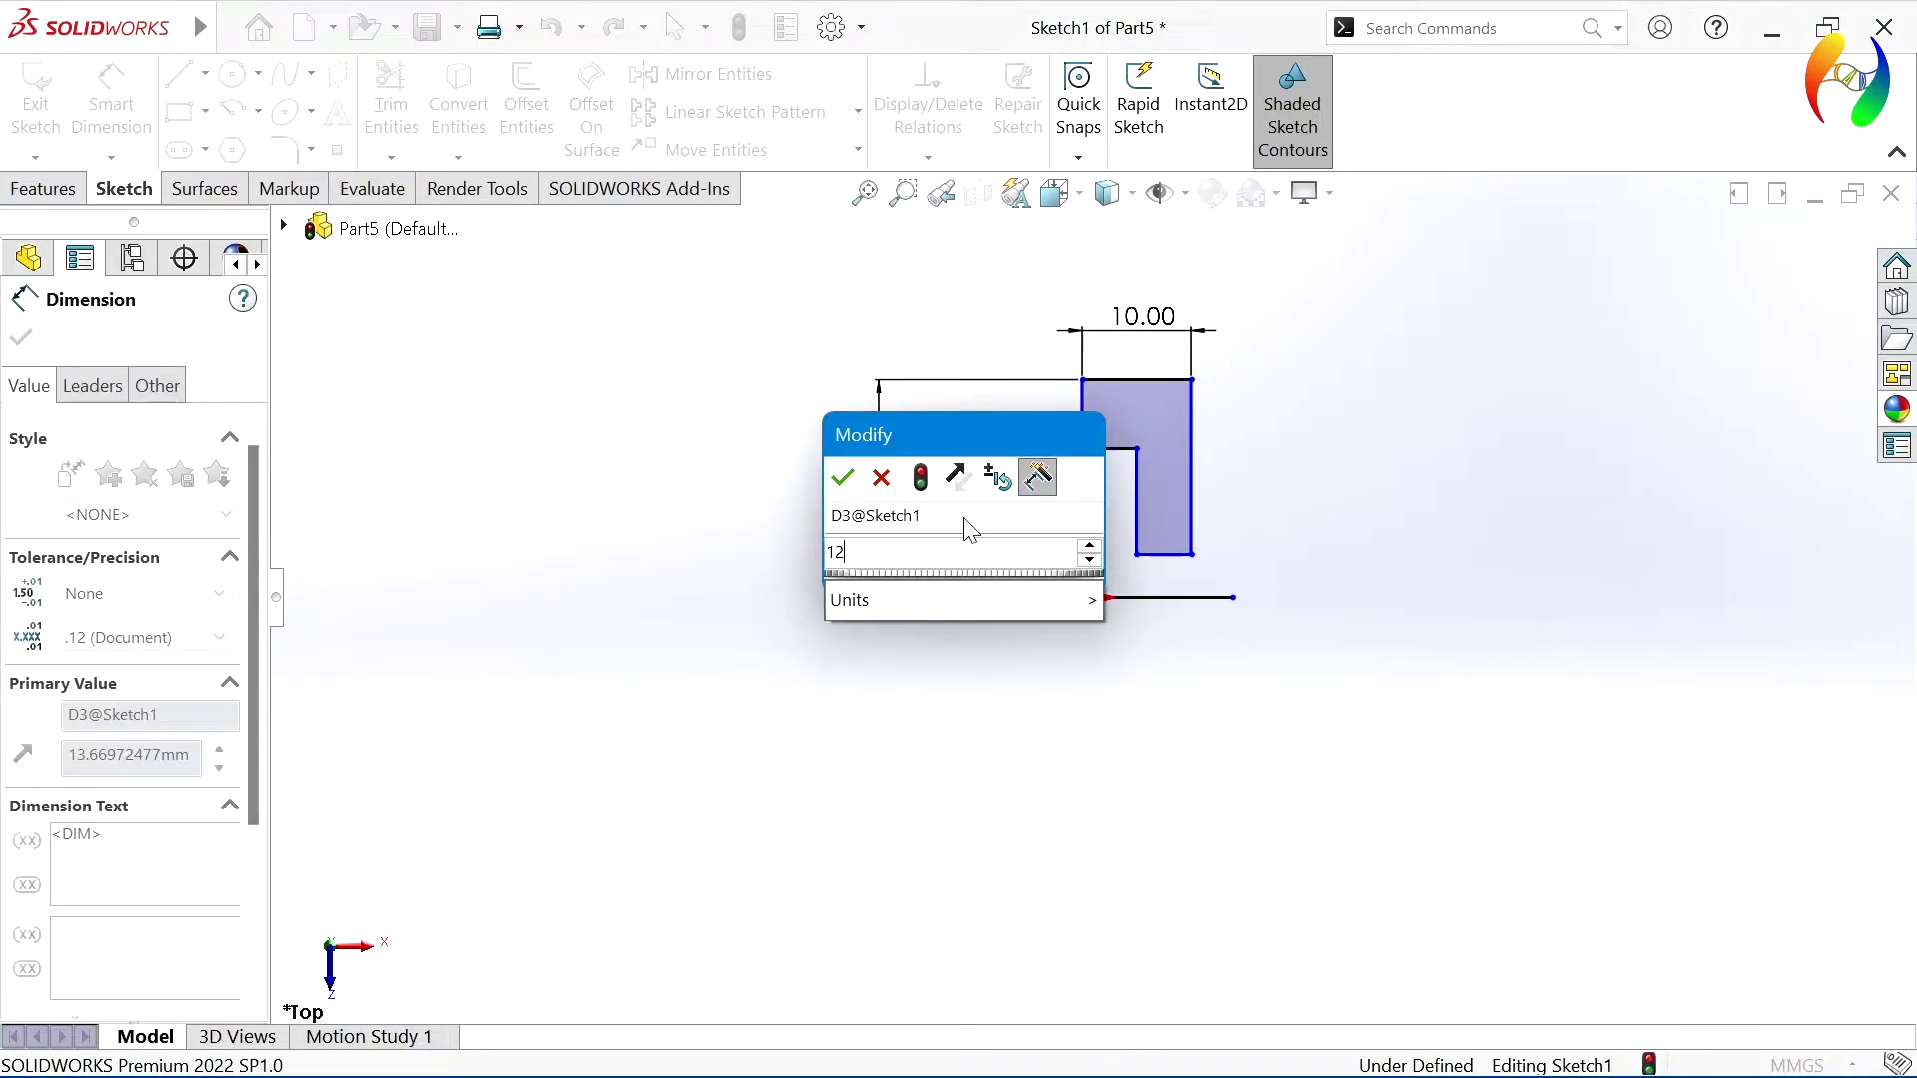
type(".5")
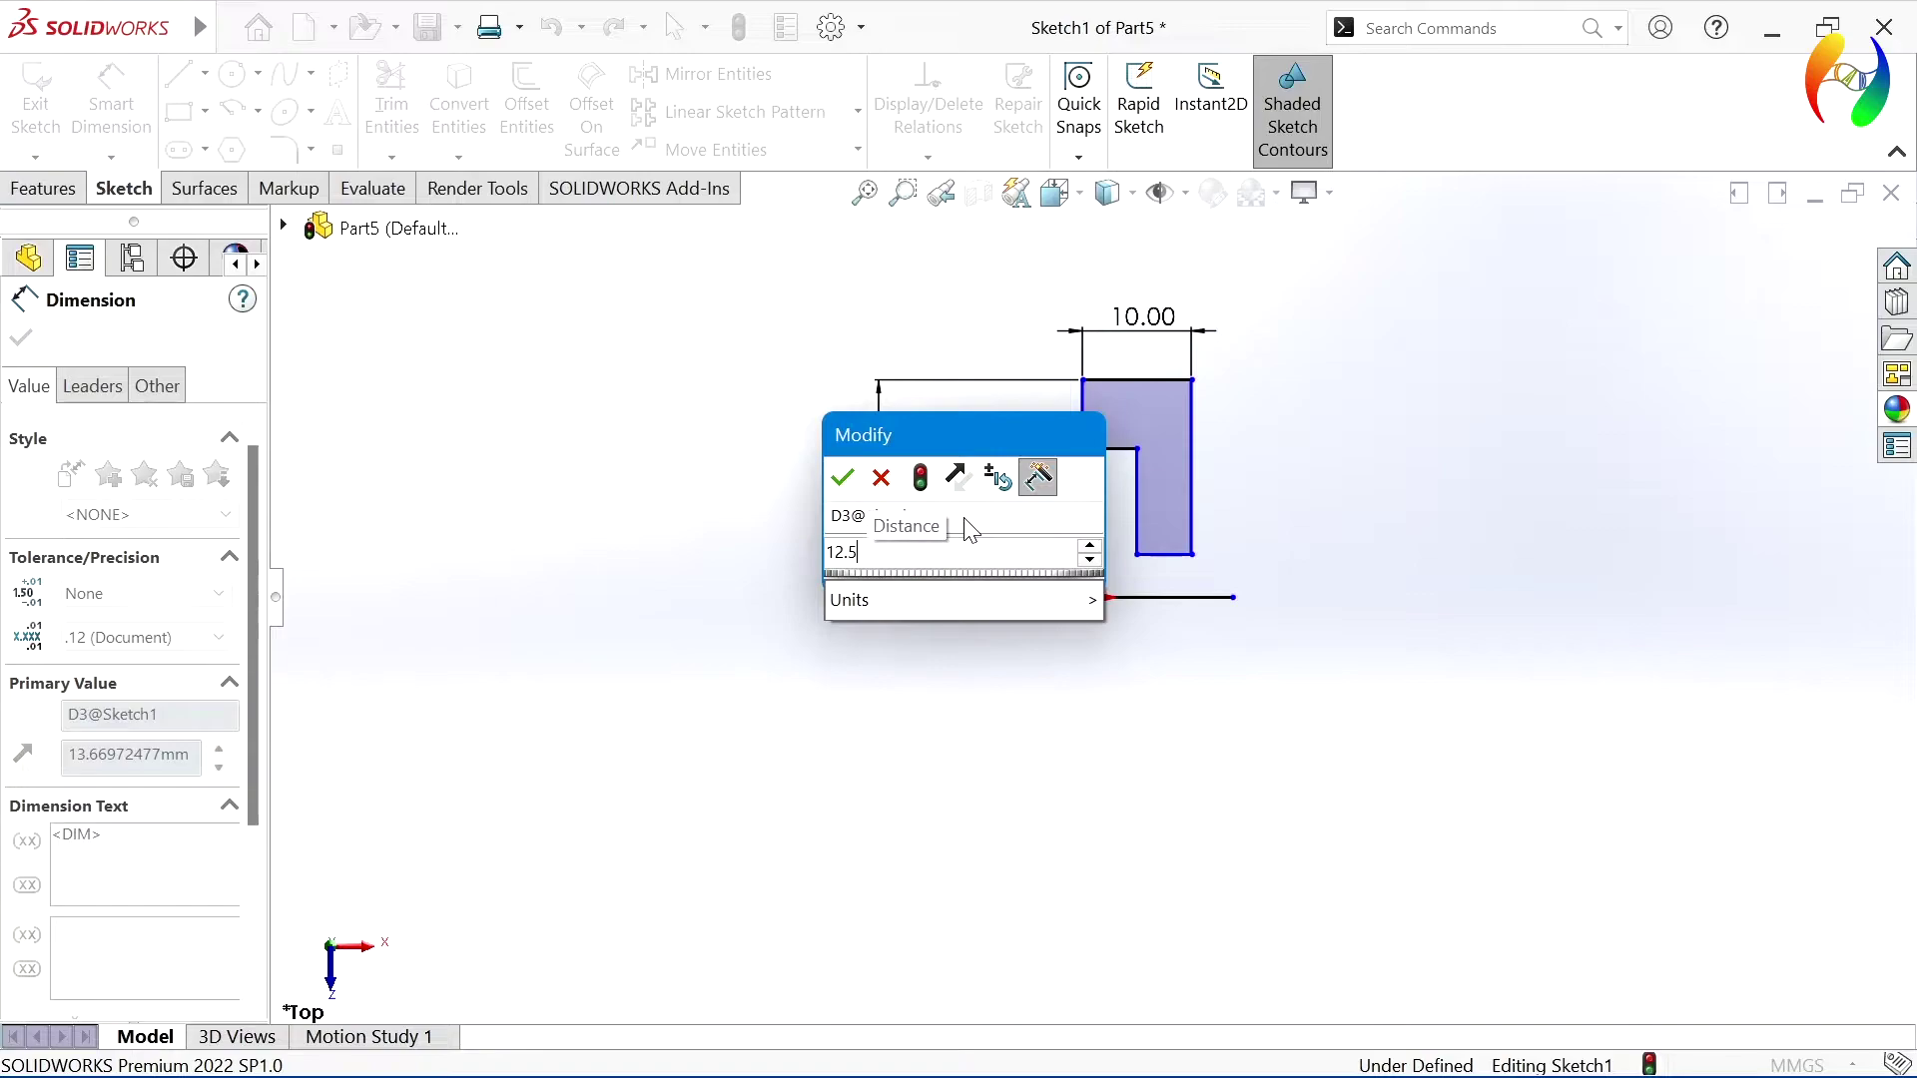
key("Return")
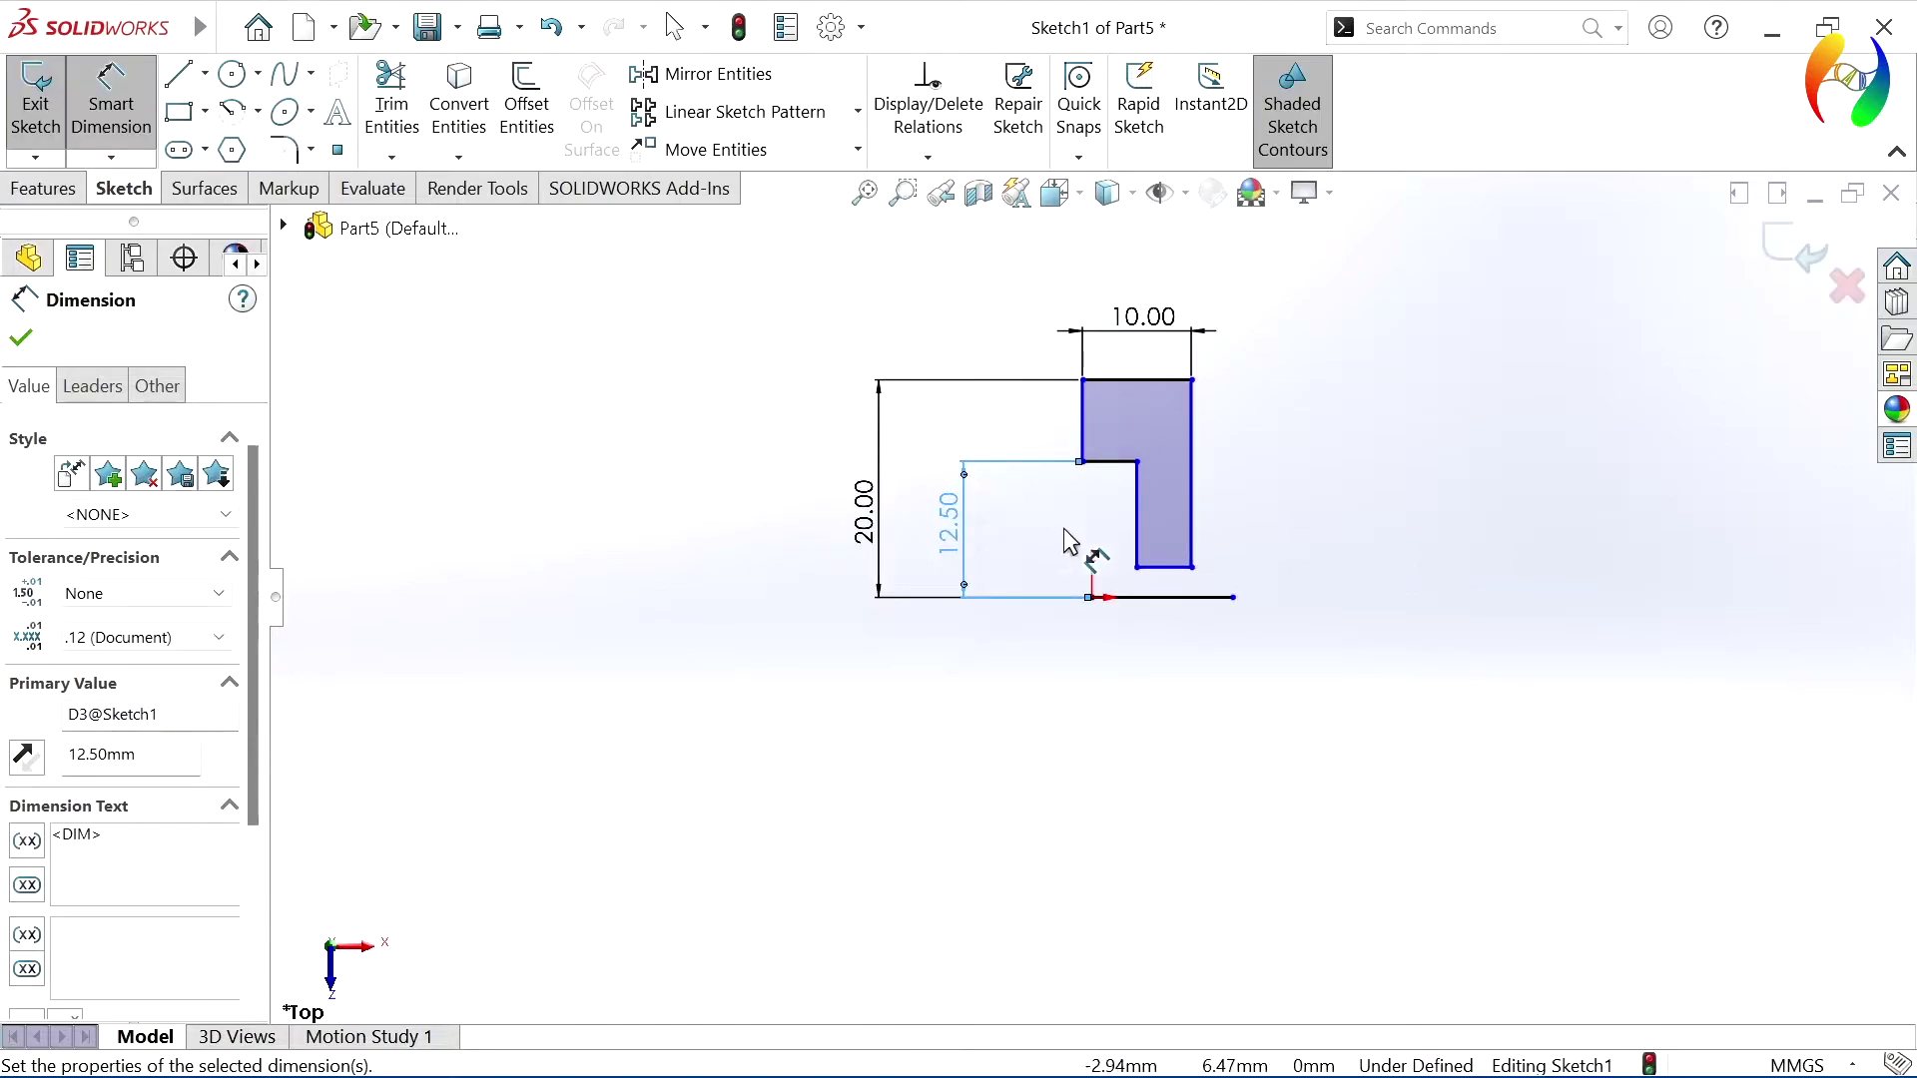
left_click(1112, 462)
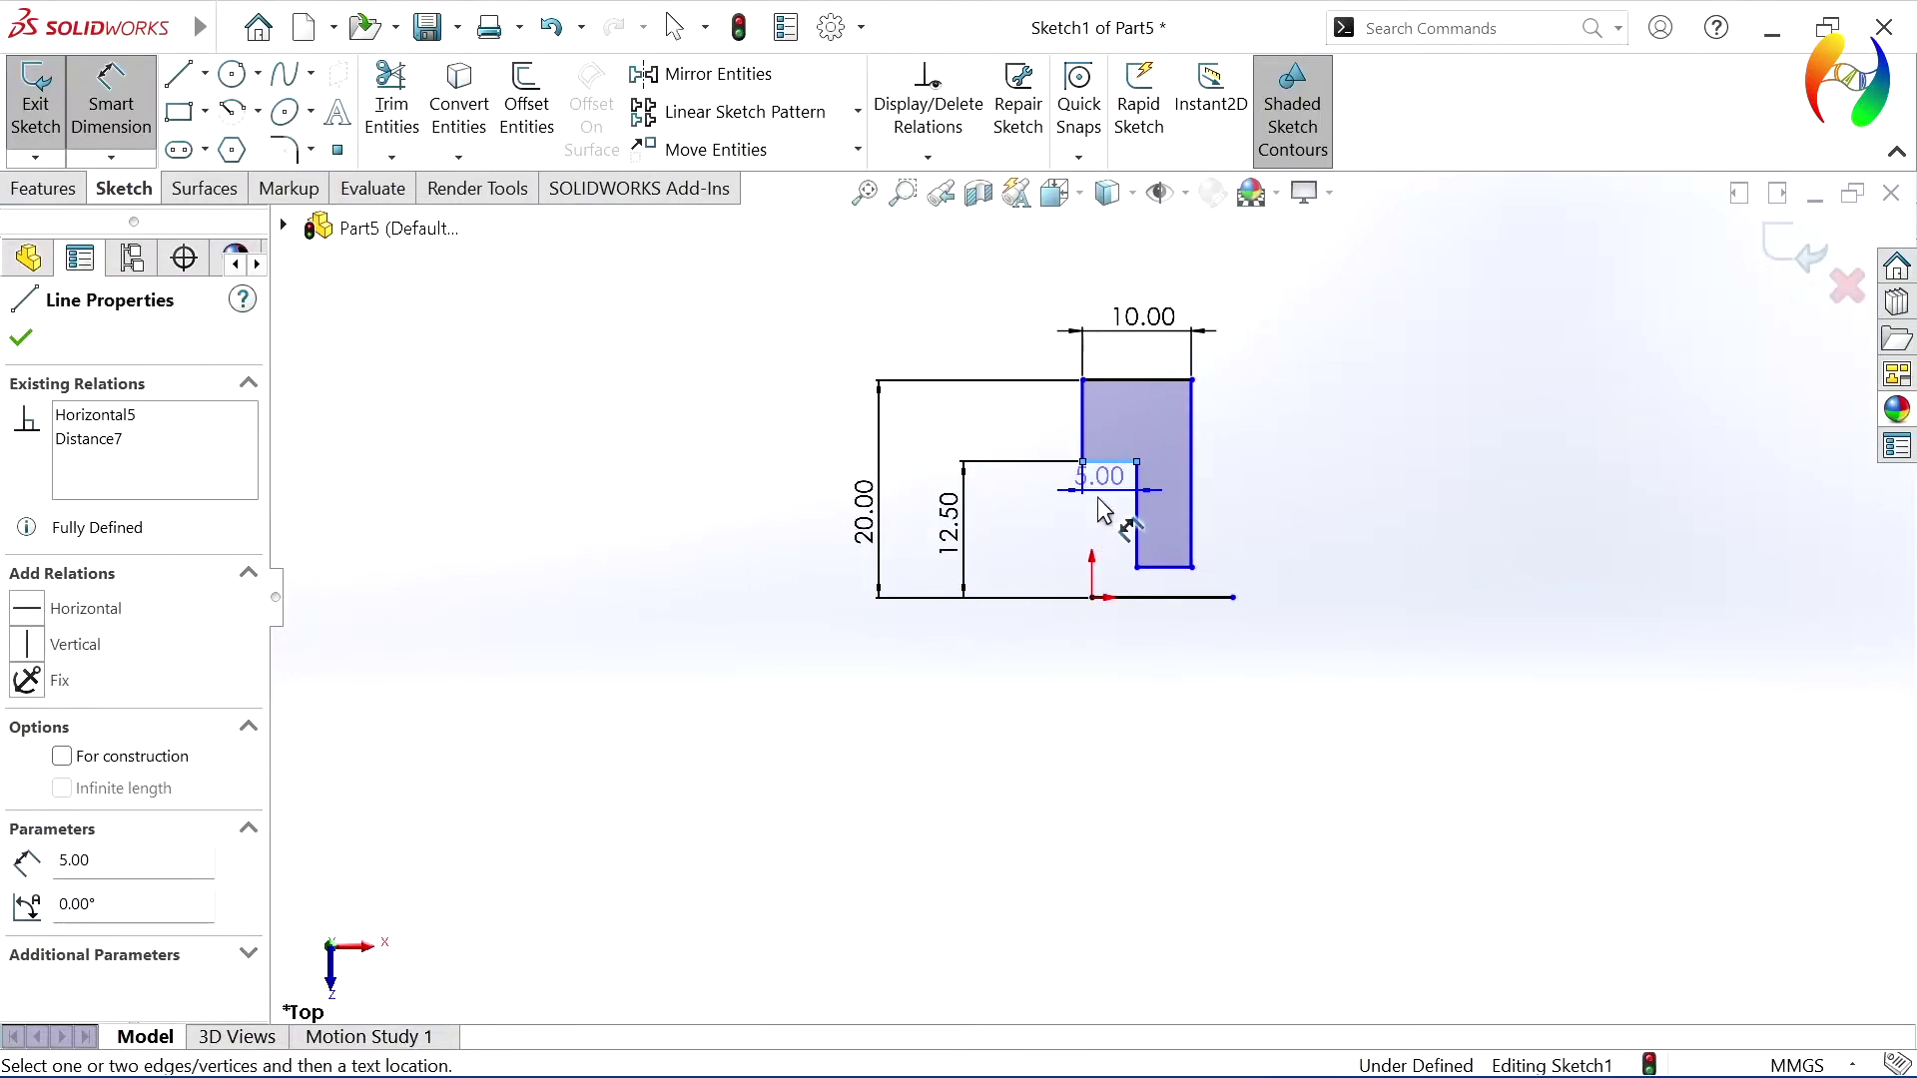
left_click(1042, 544)
type("3")
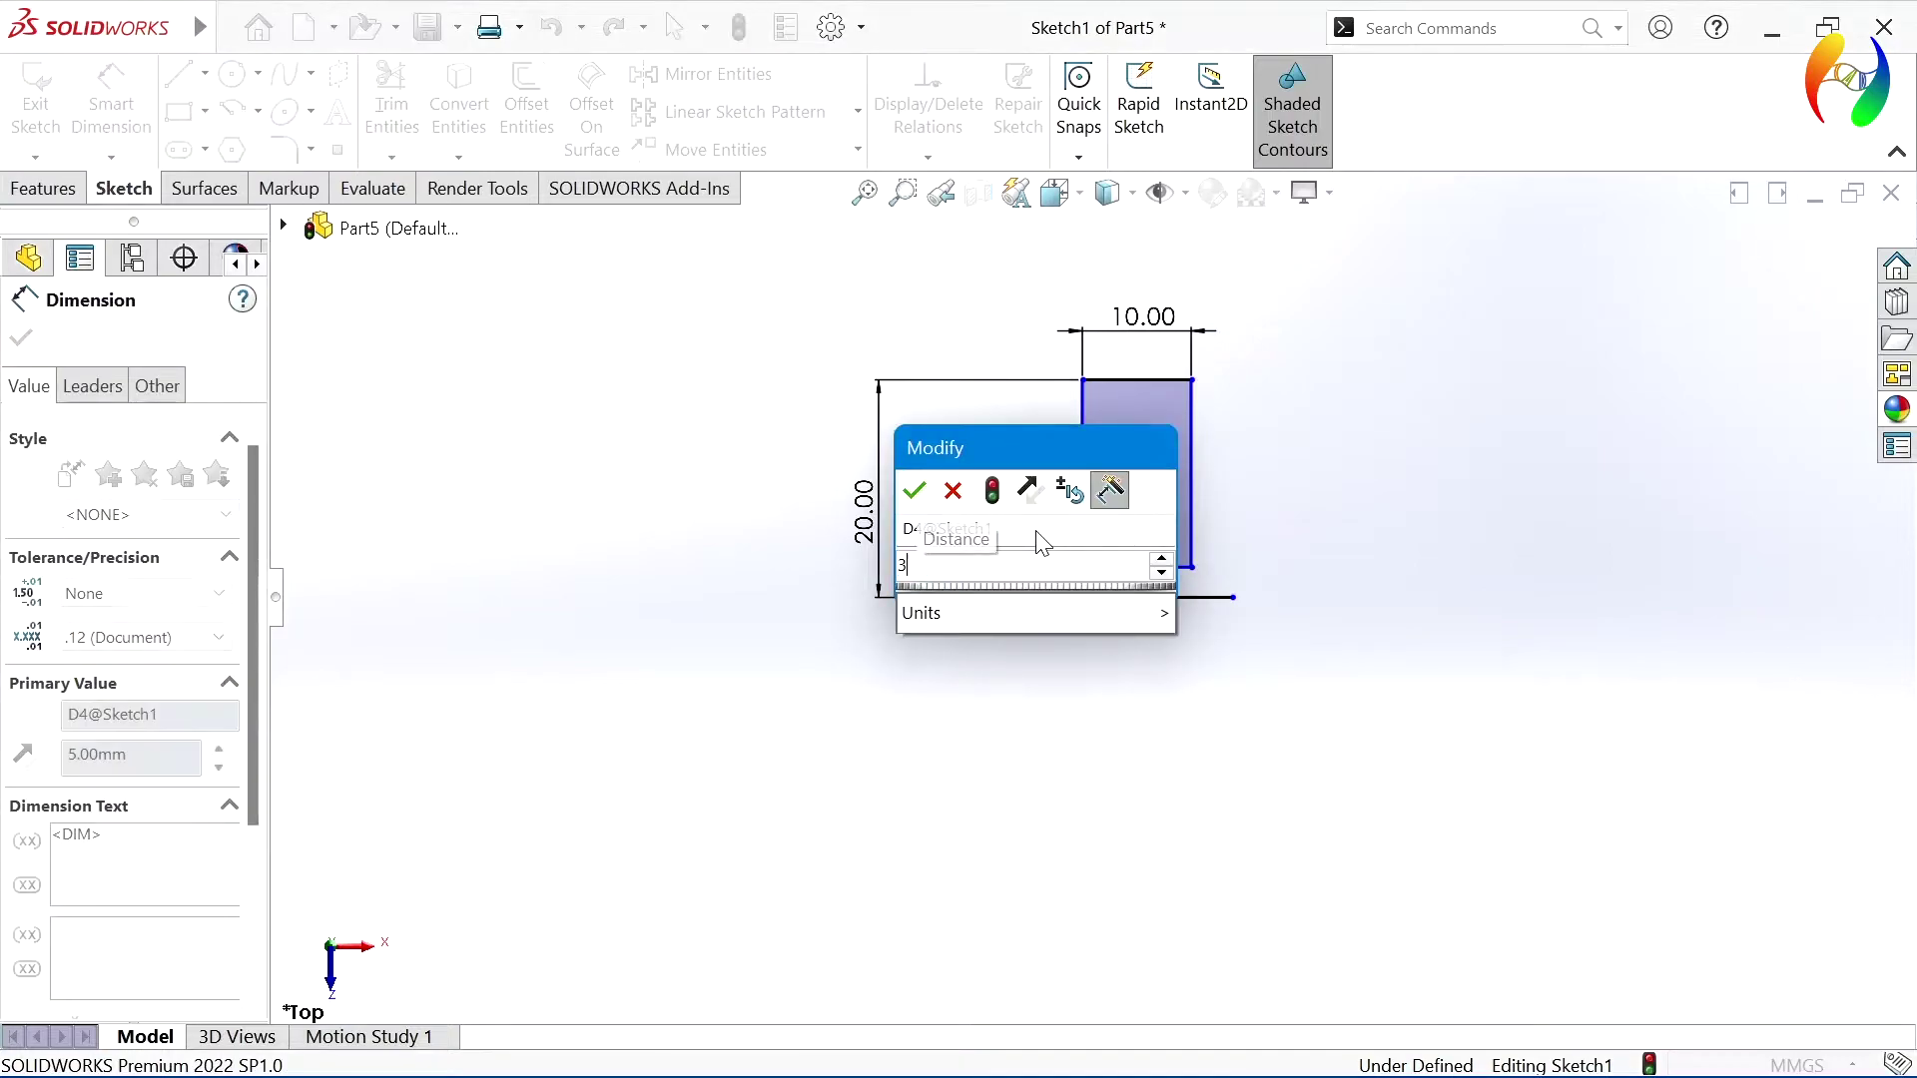
key("Return")
left_click(1303, 519)
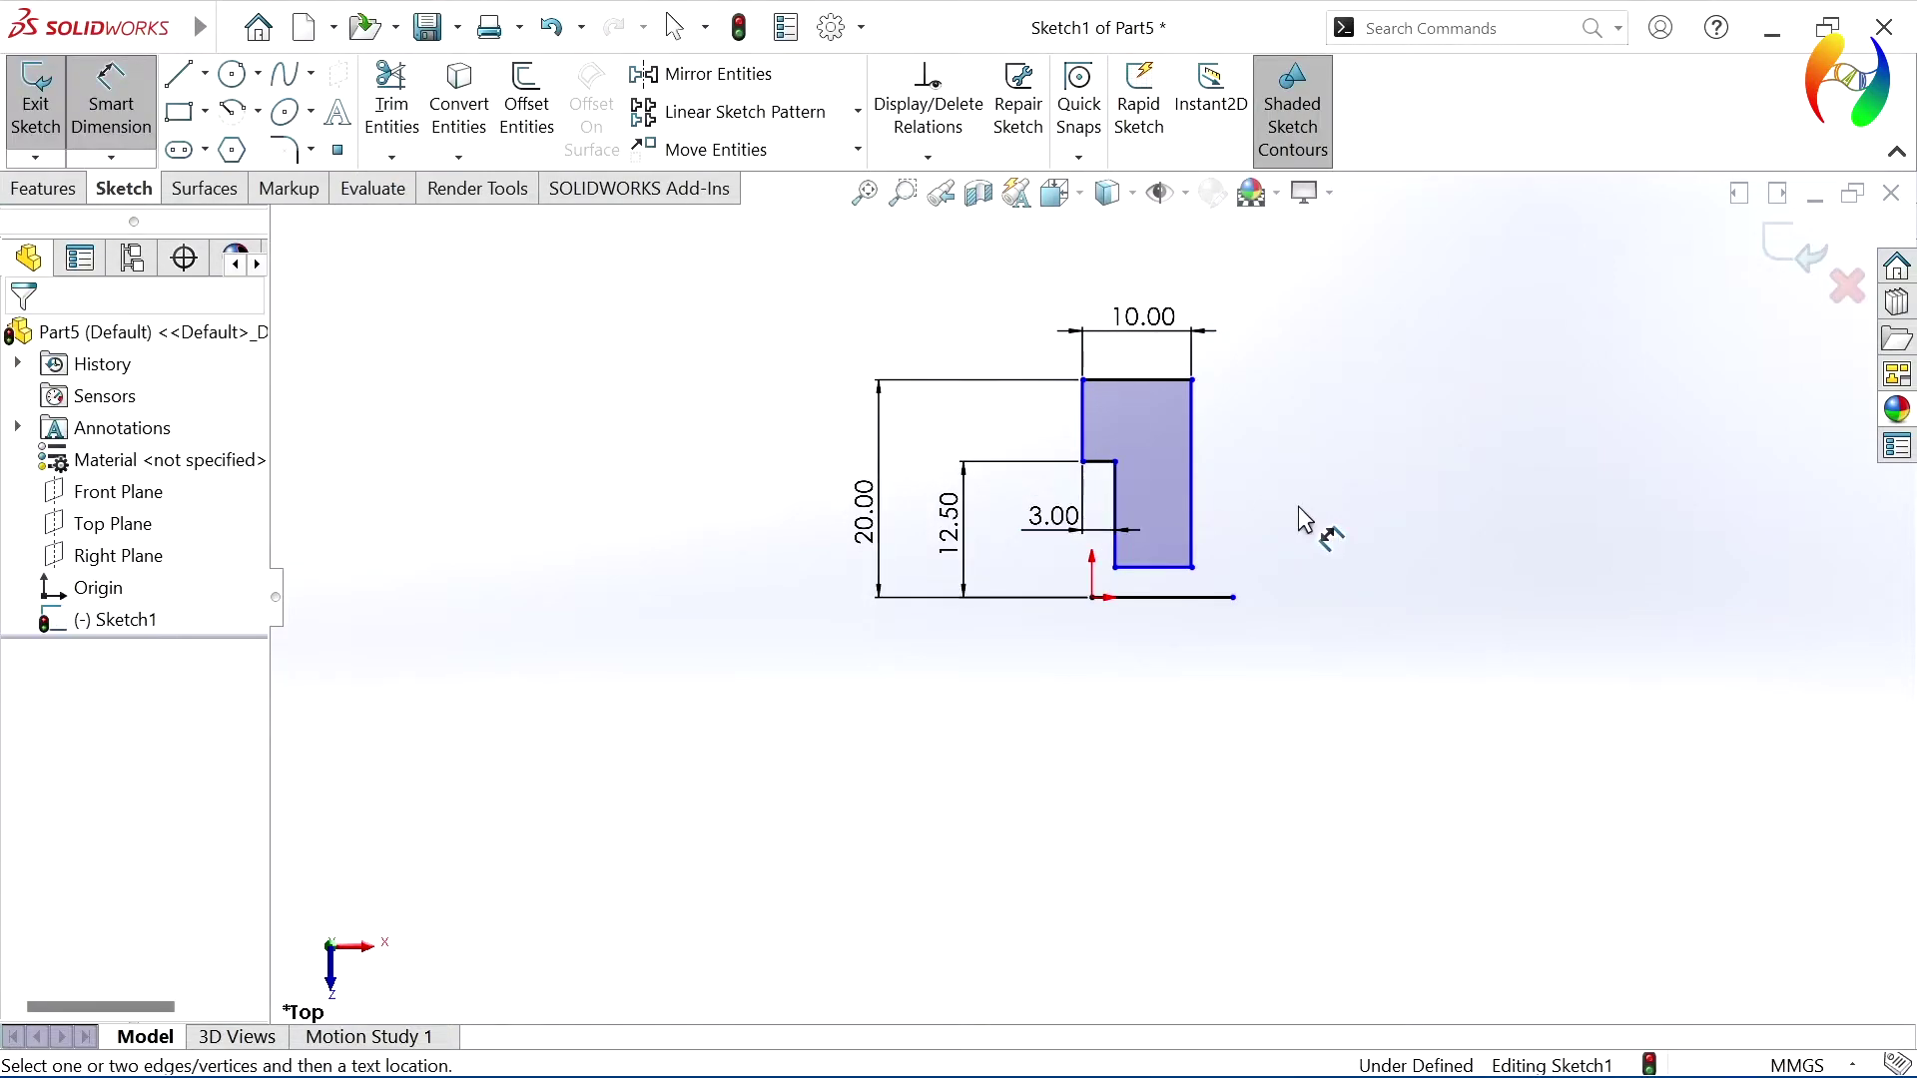
- Dimension the gap between the profile bottom and the base line at 4.00
left_click(1167, 569)
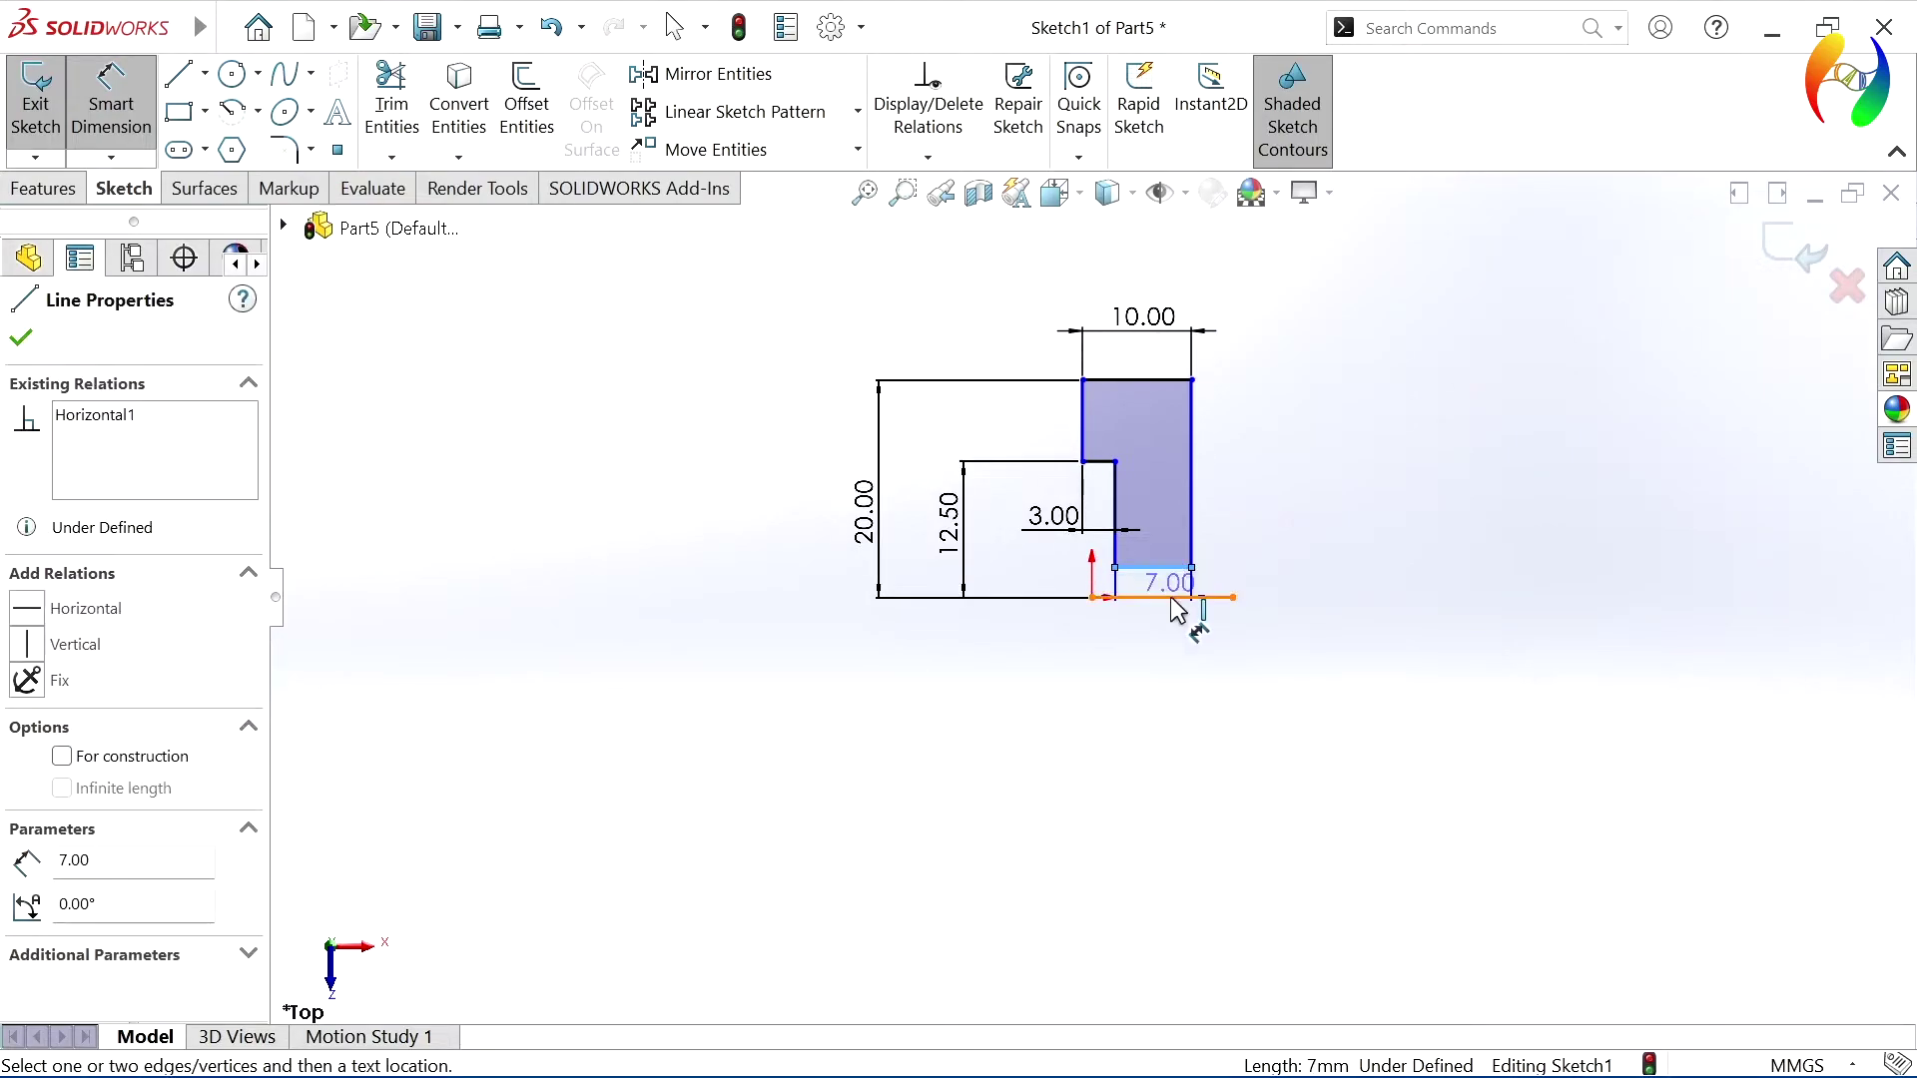
left_click(1174, 598)
left_click(1325, 591)
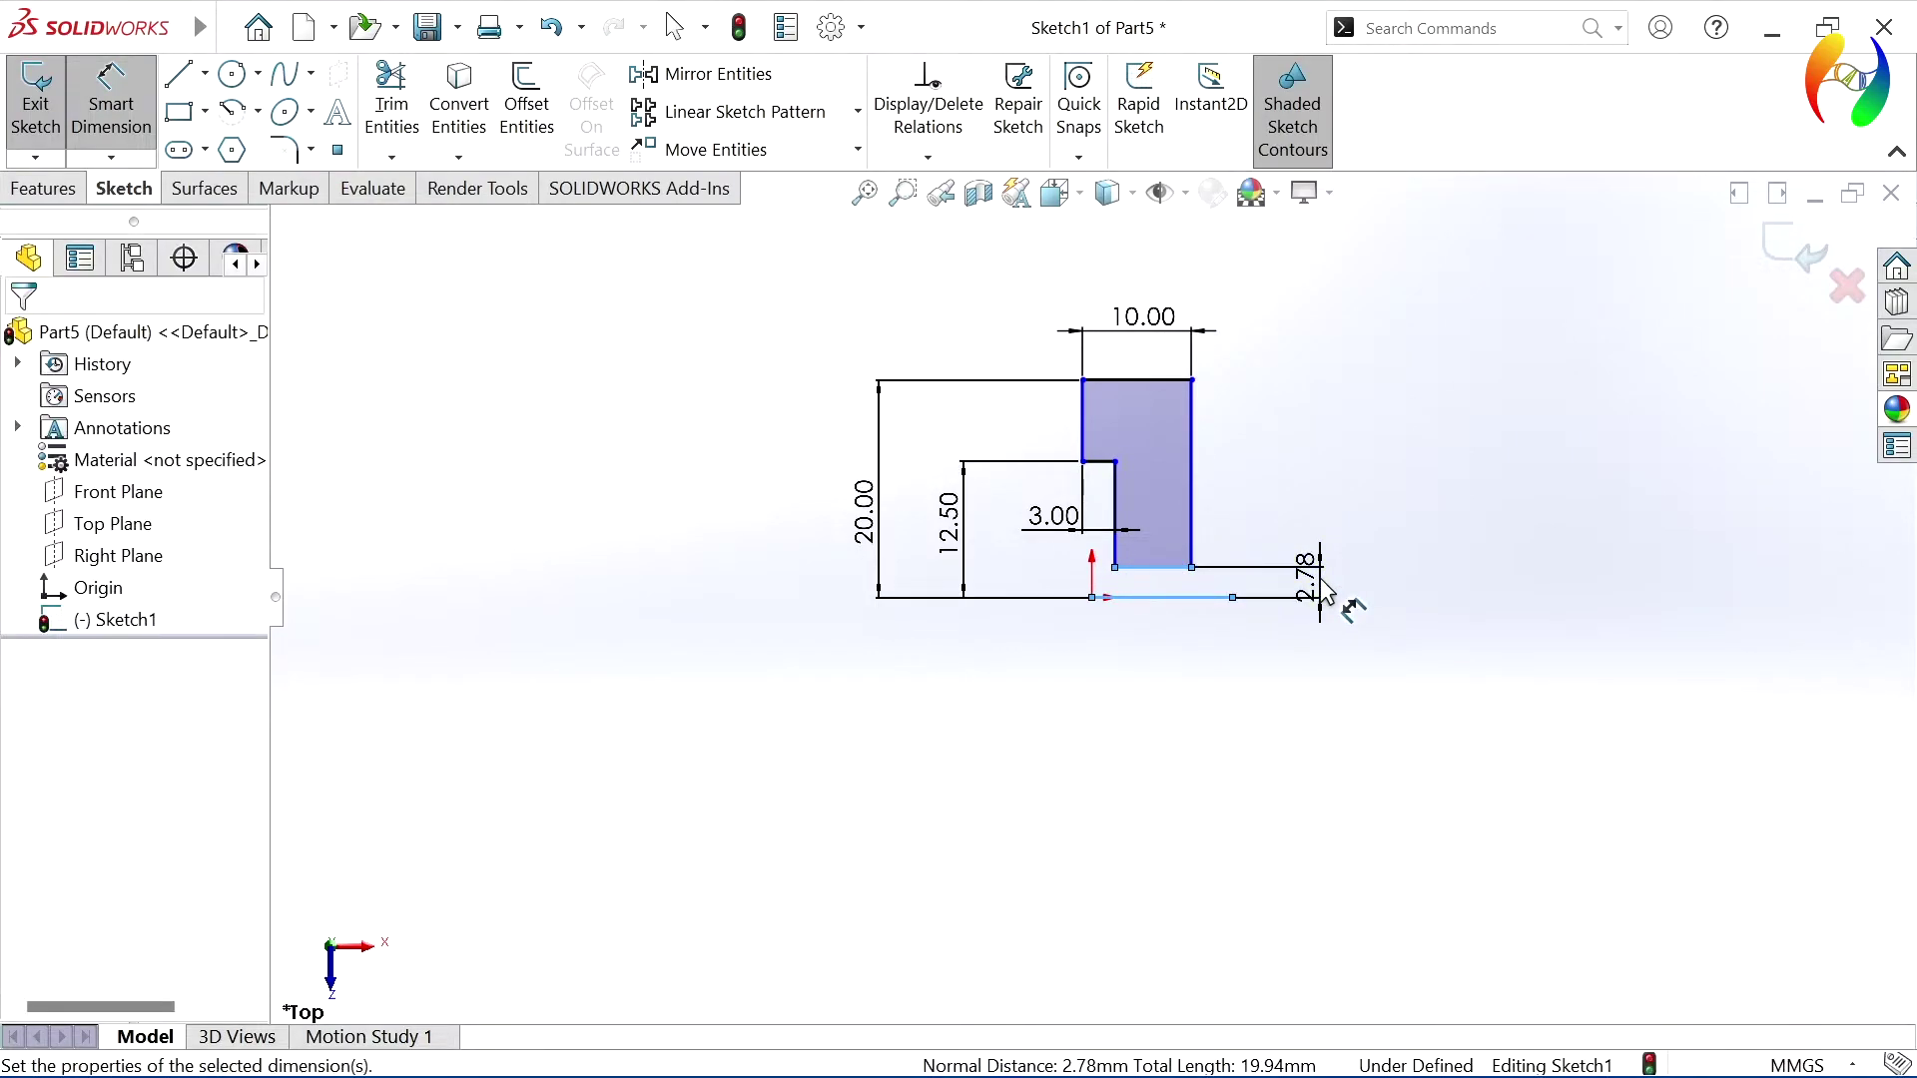
type("4")
key("Return")
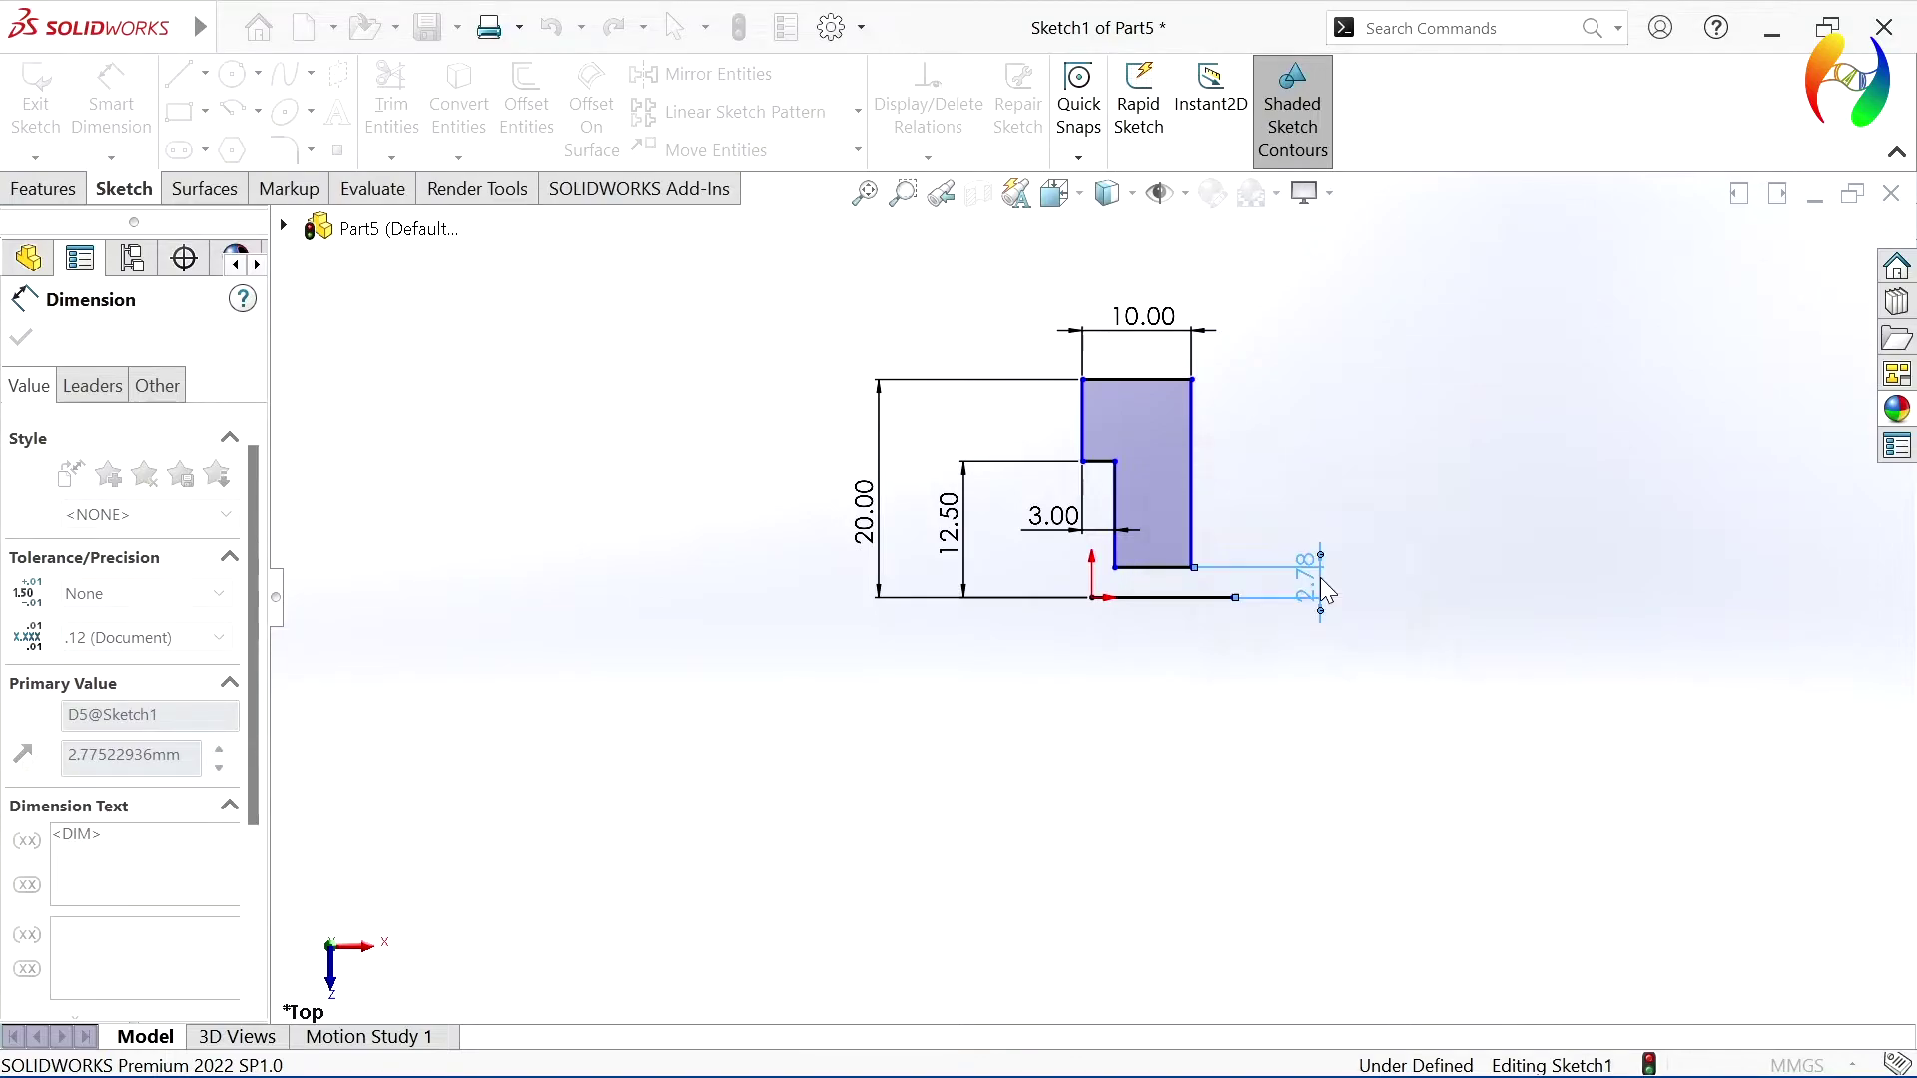
left_click(1422, 565)
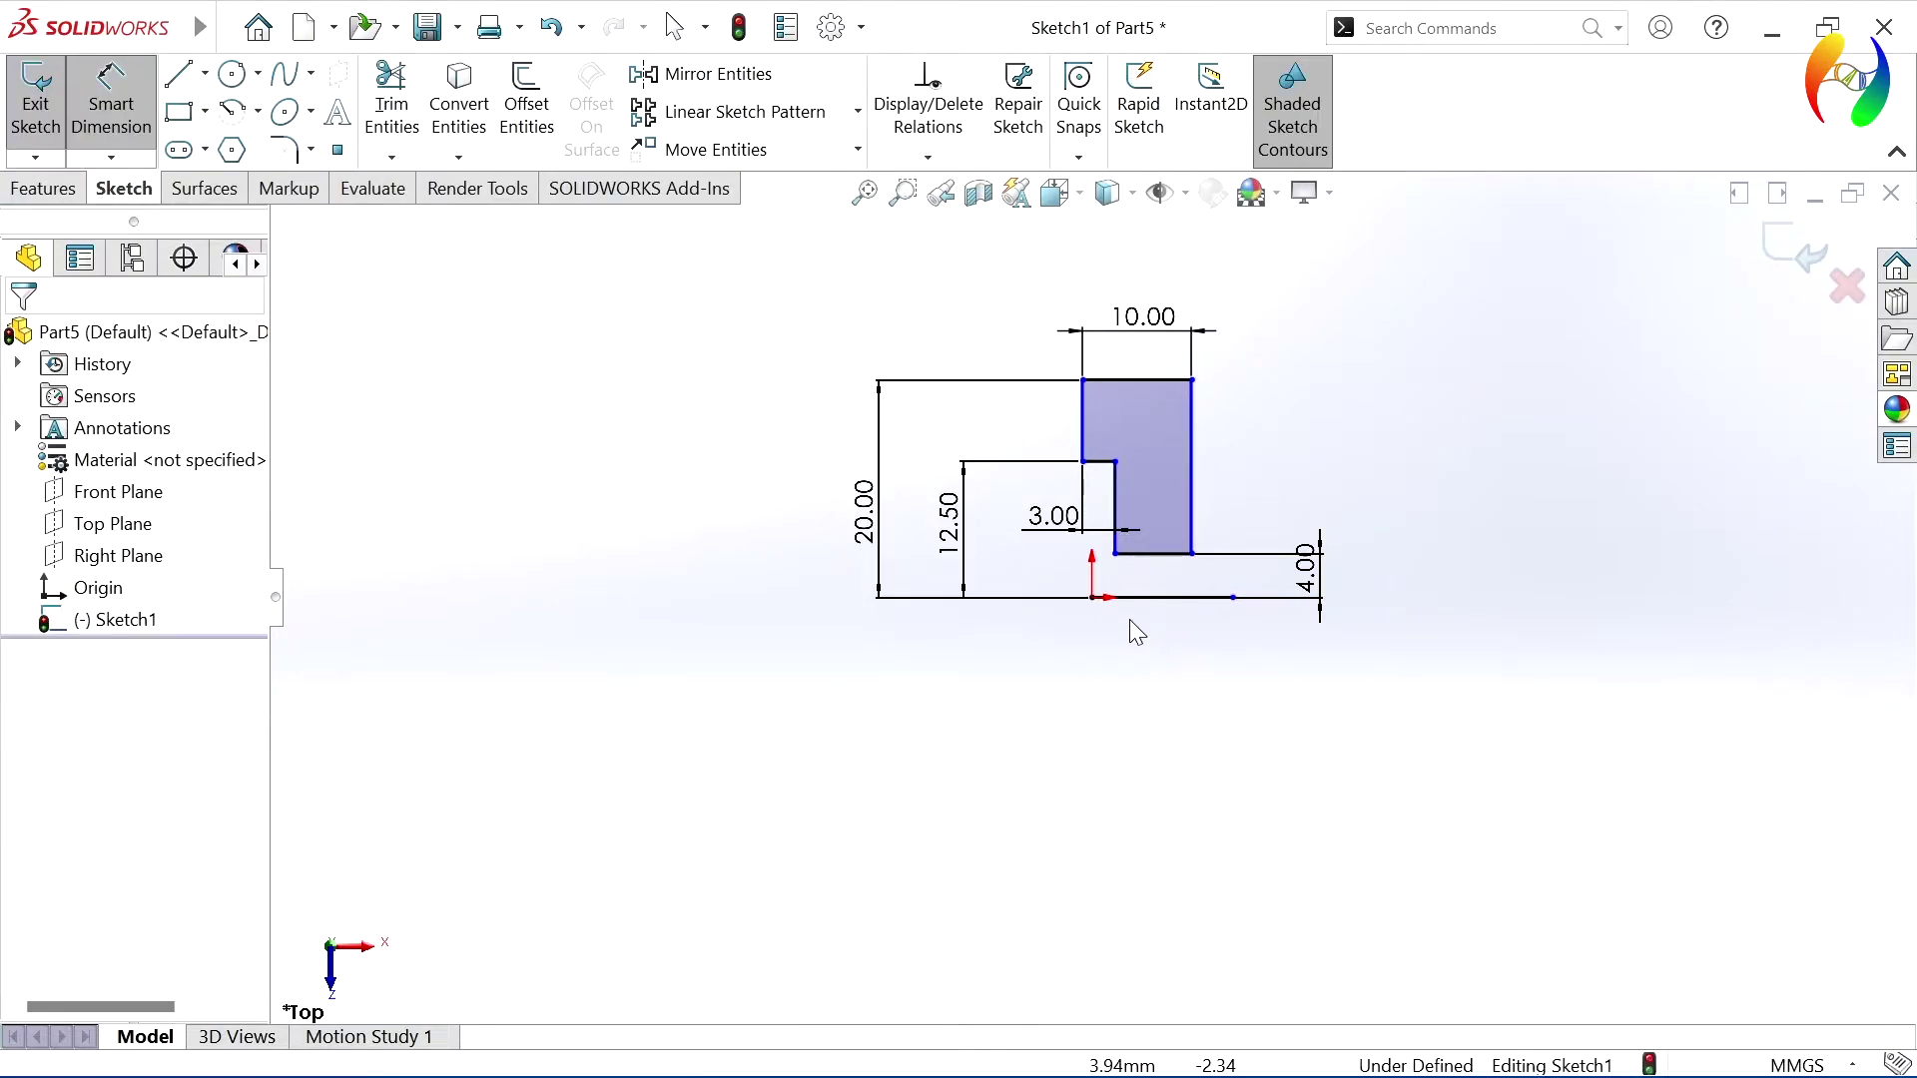
key("Escape")
- Make the step corner vertical with the origin and set the bottom line as construction
left_click(1085, 463)
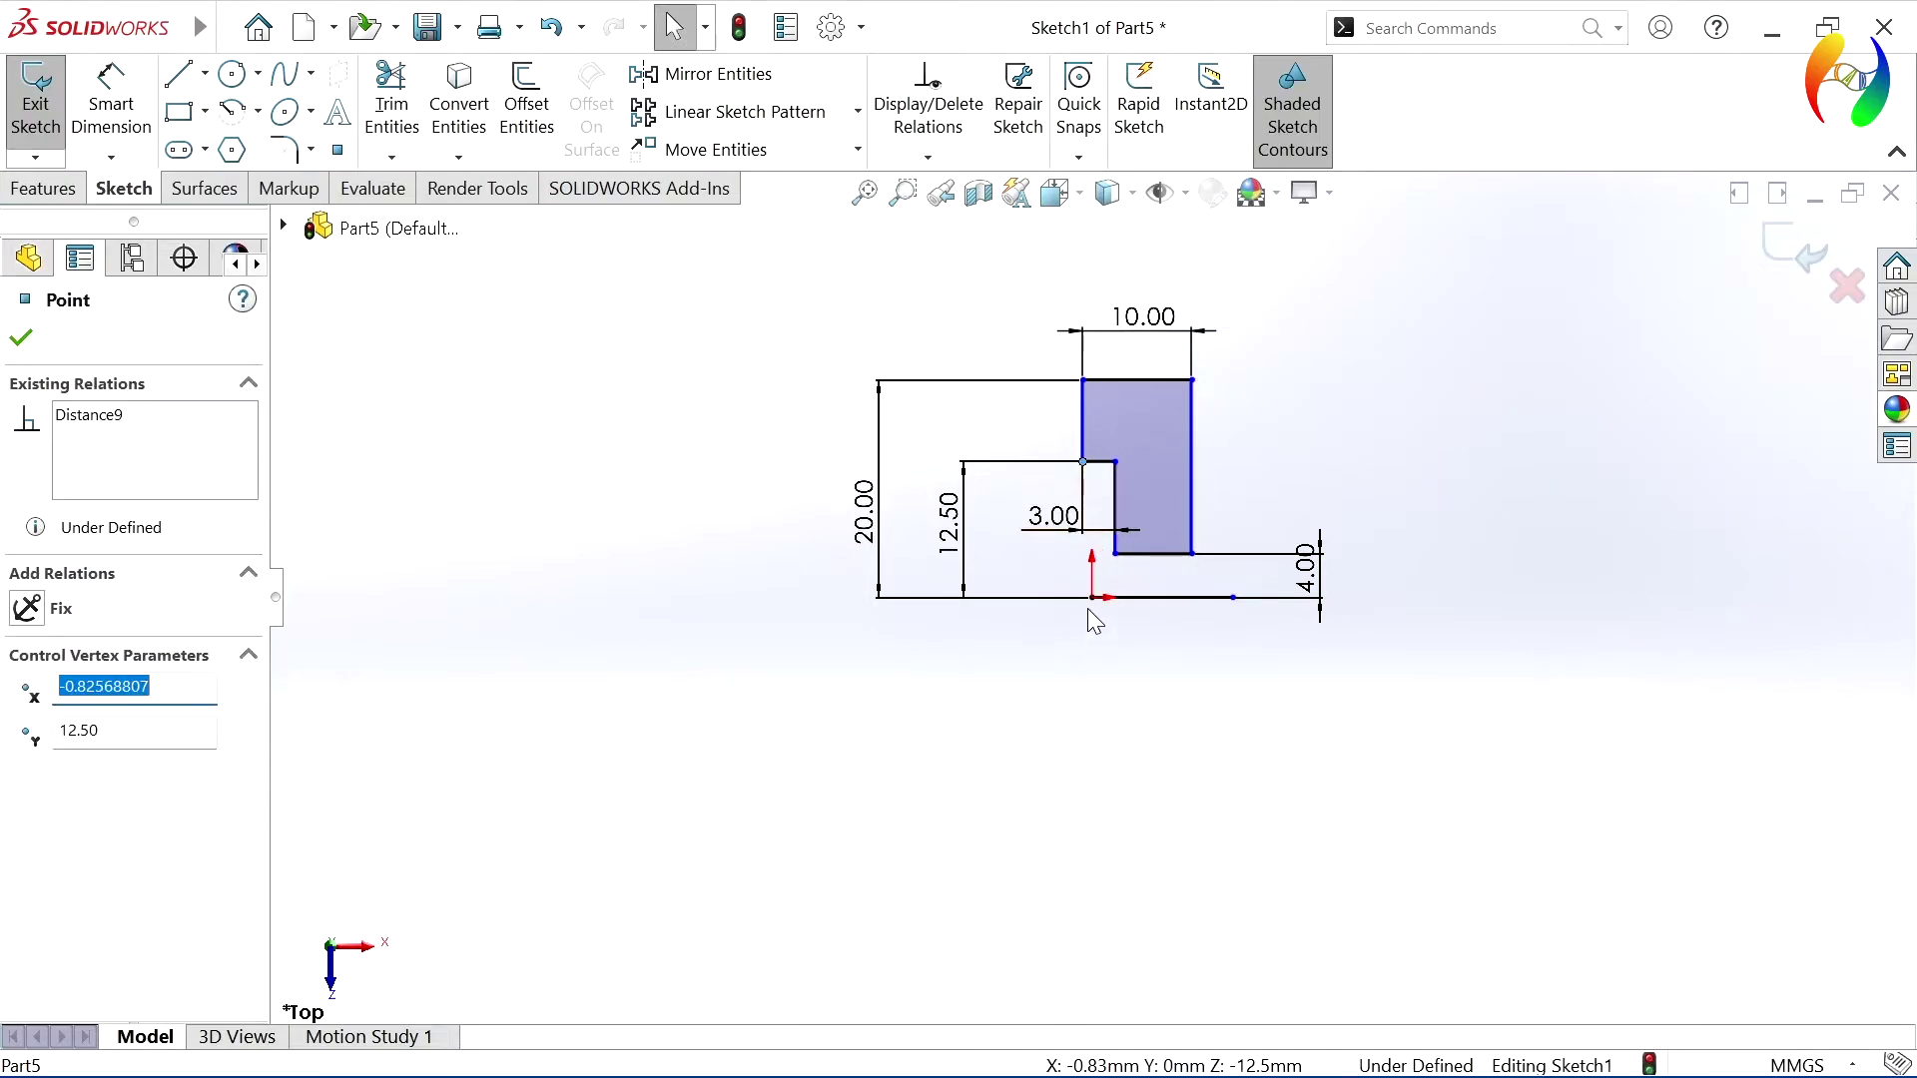
left_click(1093, 597, "ctrl")
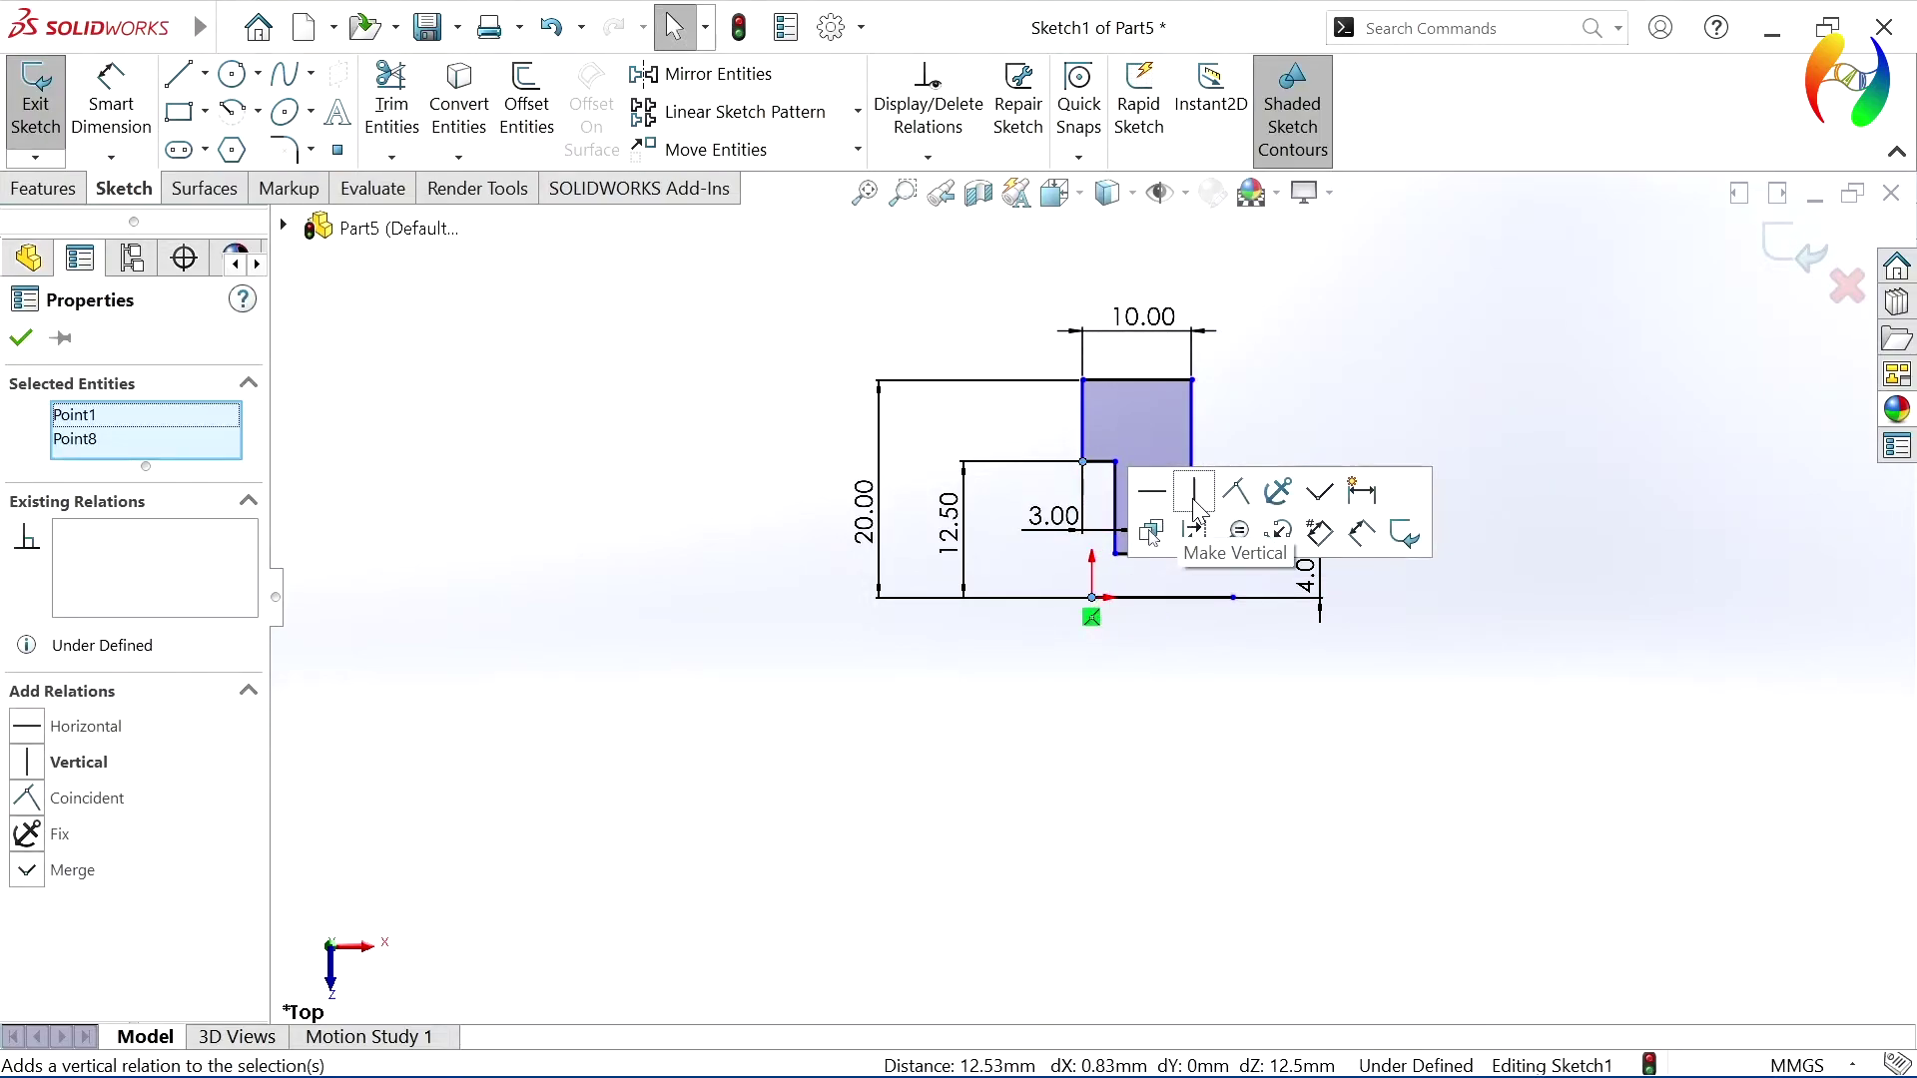
left_click(1194, 491)
left_click(1125, 740)
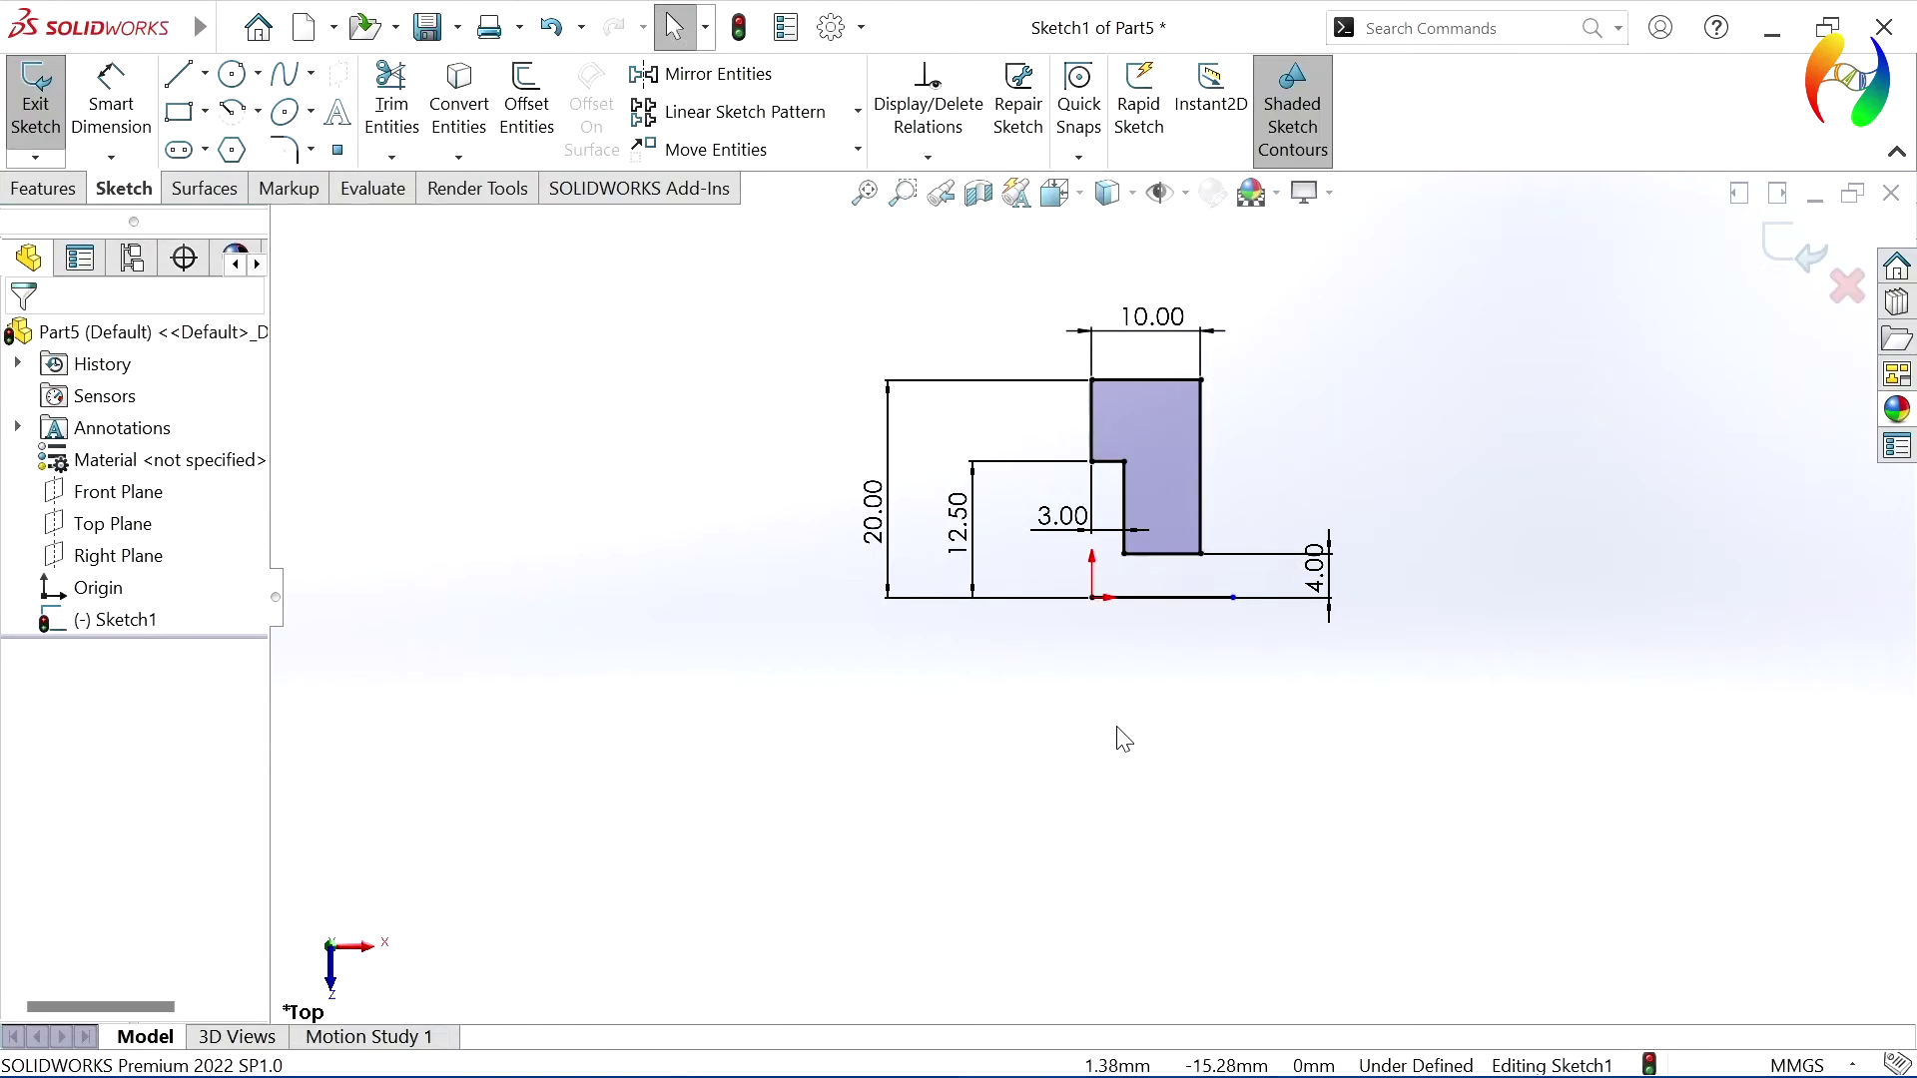
left_click(1141, 597)
left_click(1251, 540)
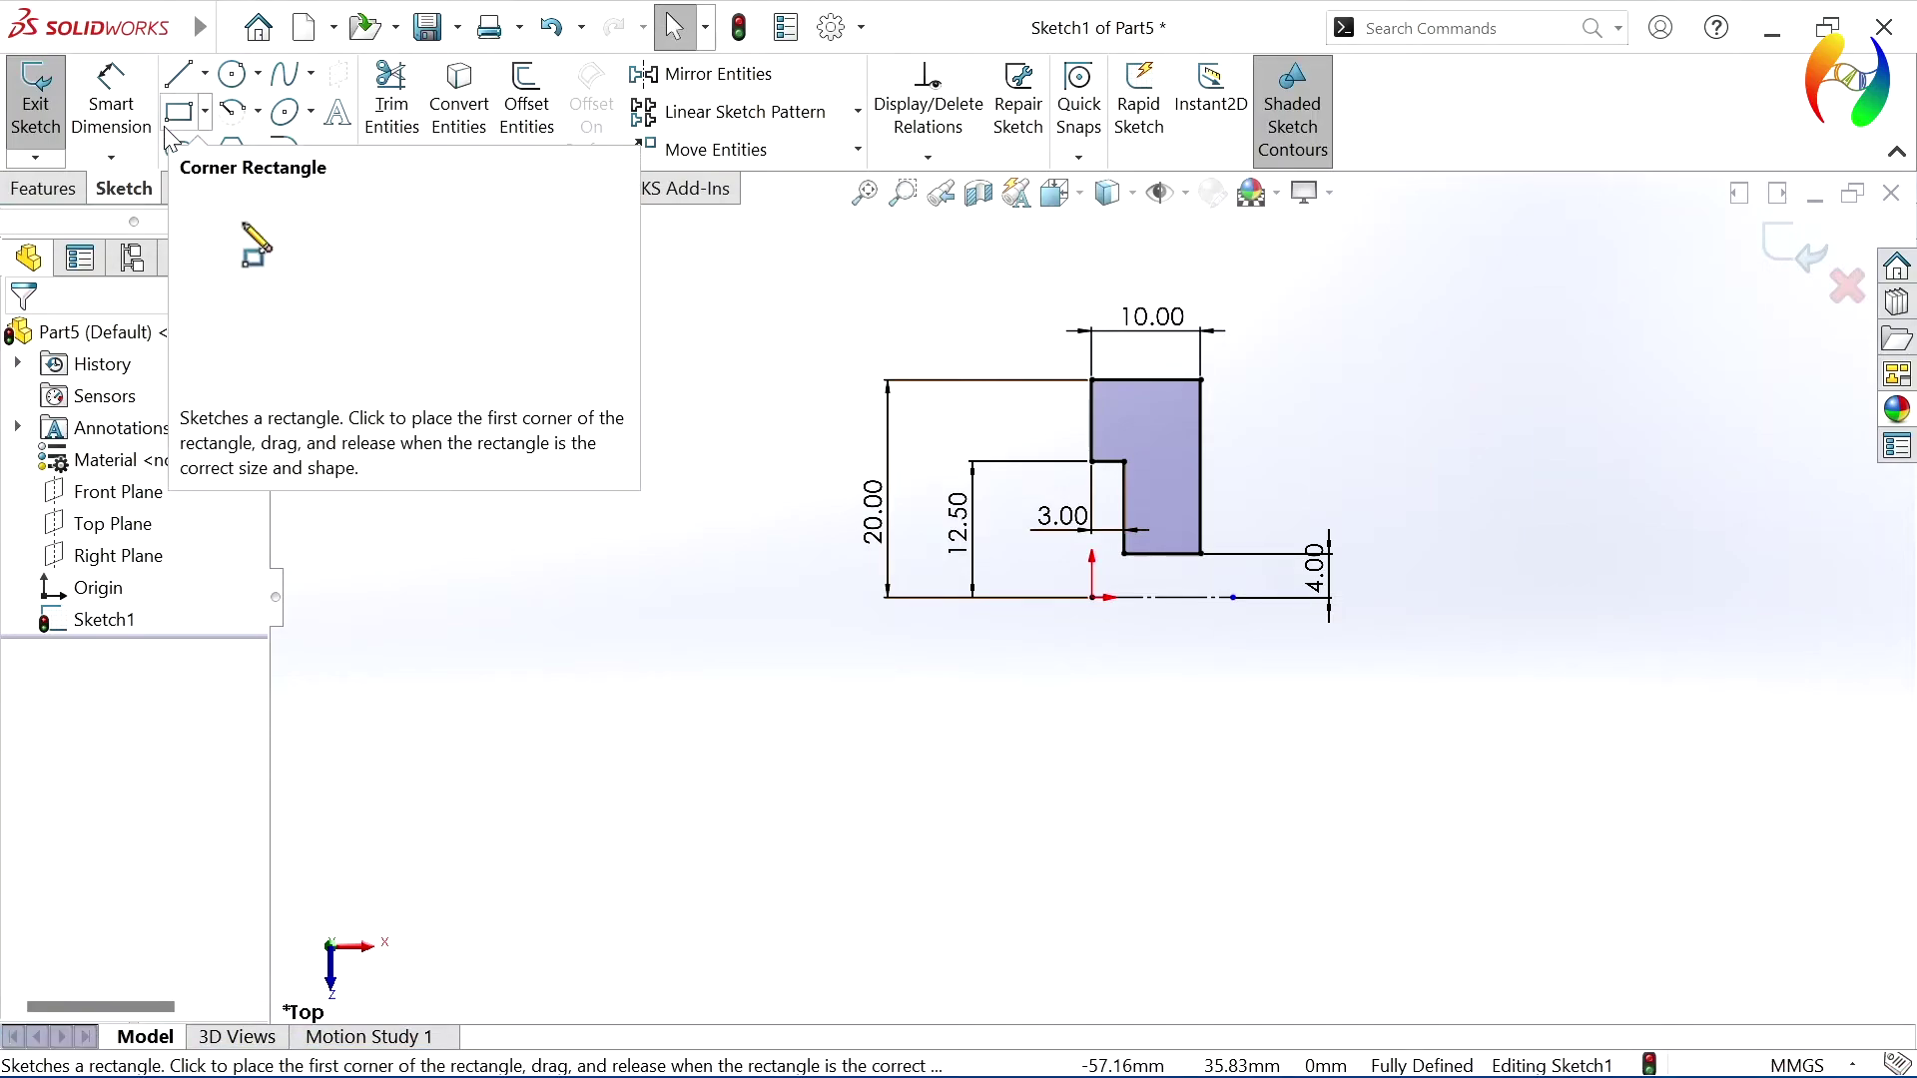
- Revolve the profile 360° about Line1 to create Revolve1
left_click(57, 196)
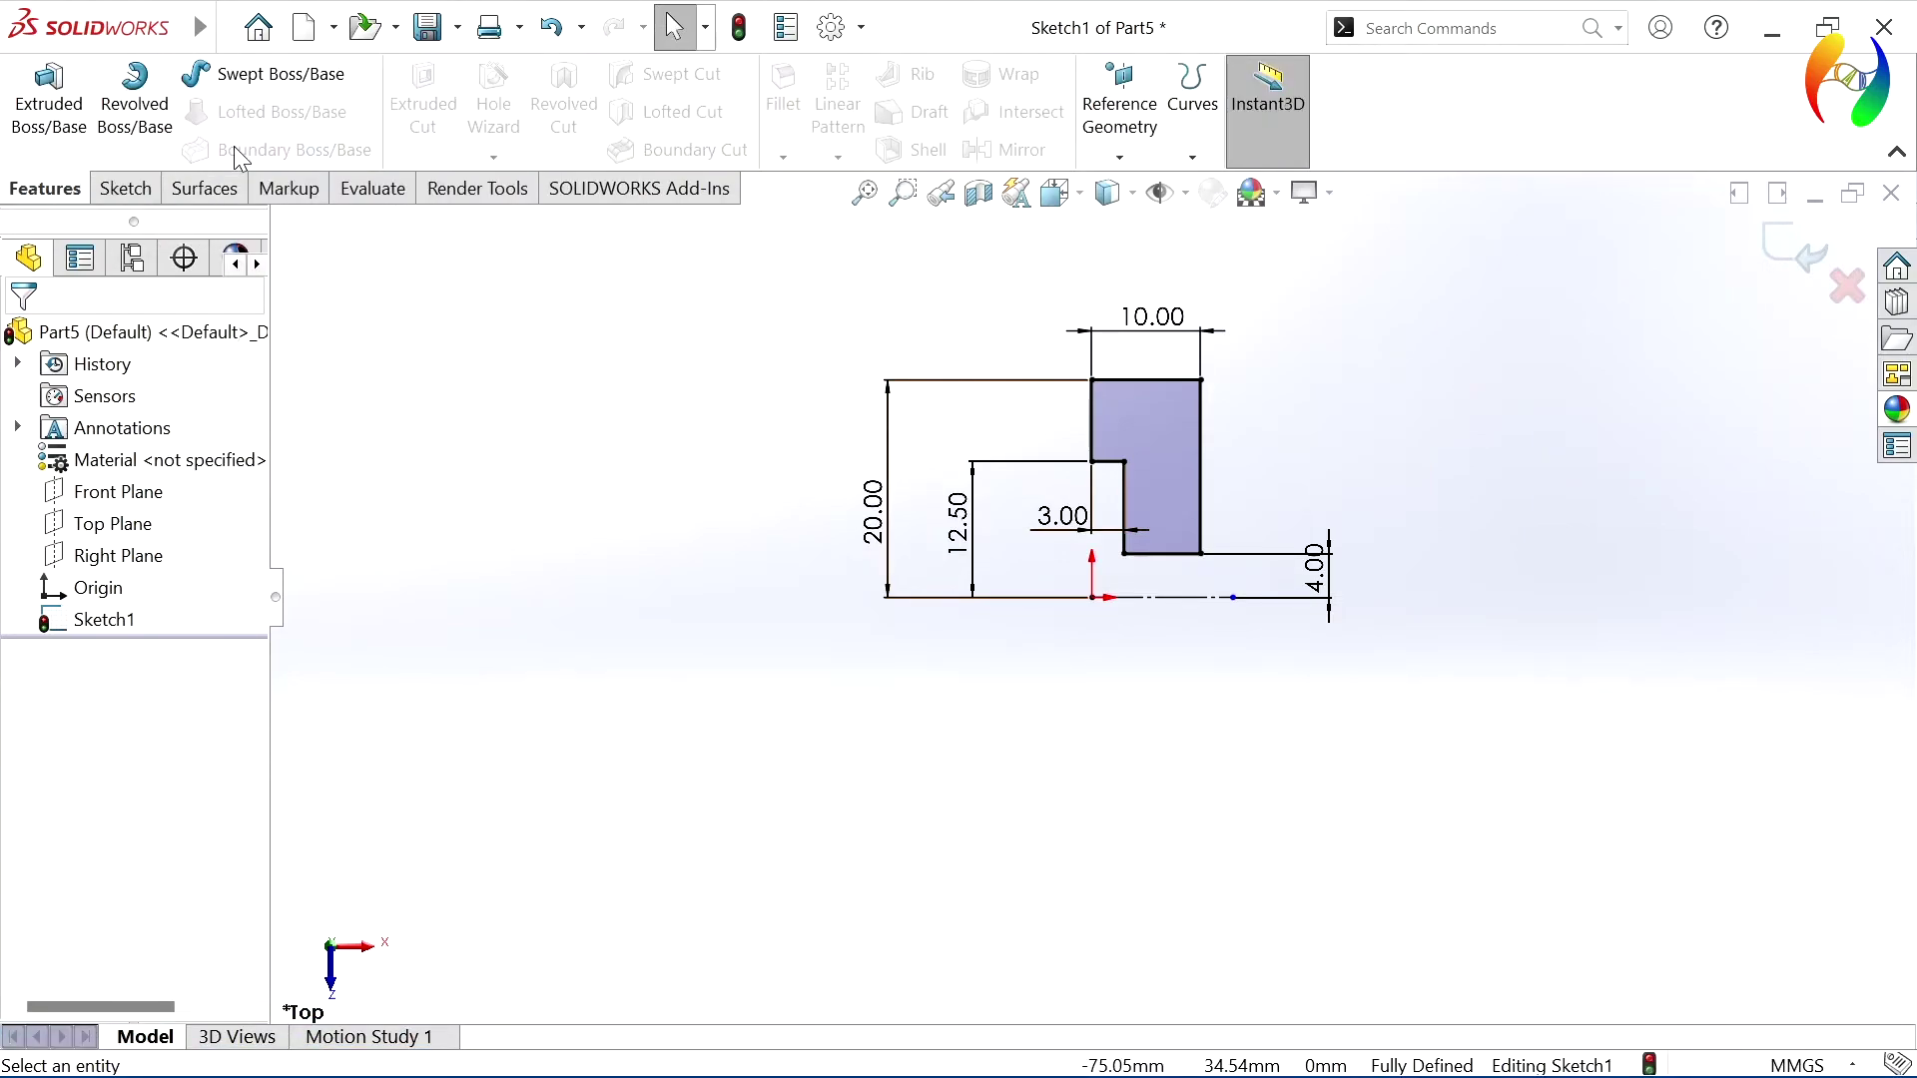
left_click(131, 117)
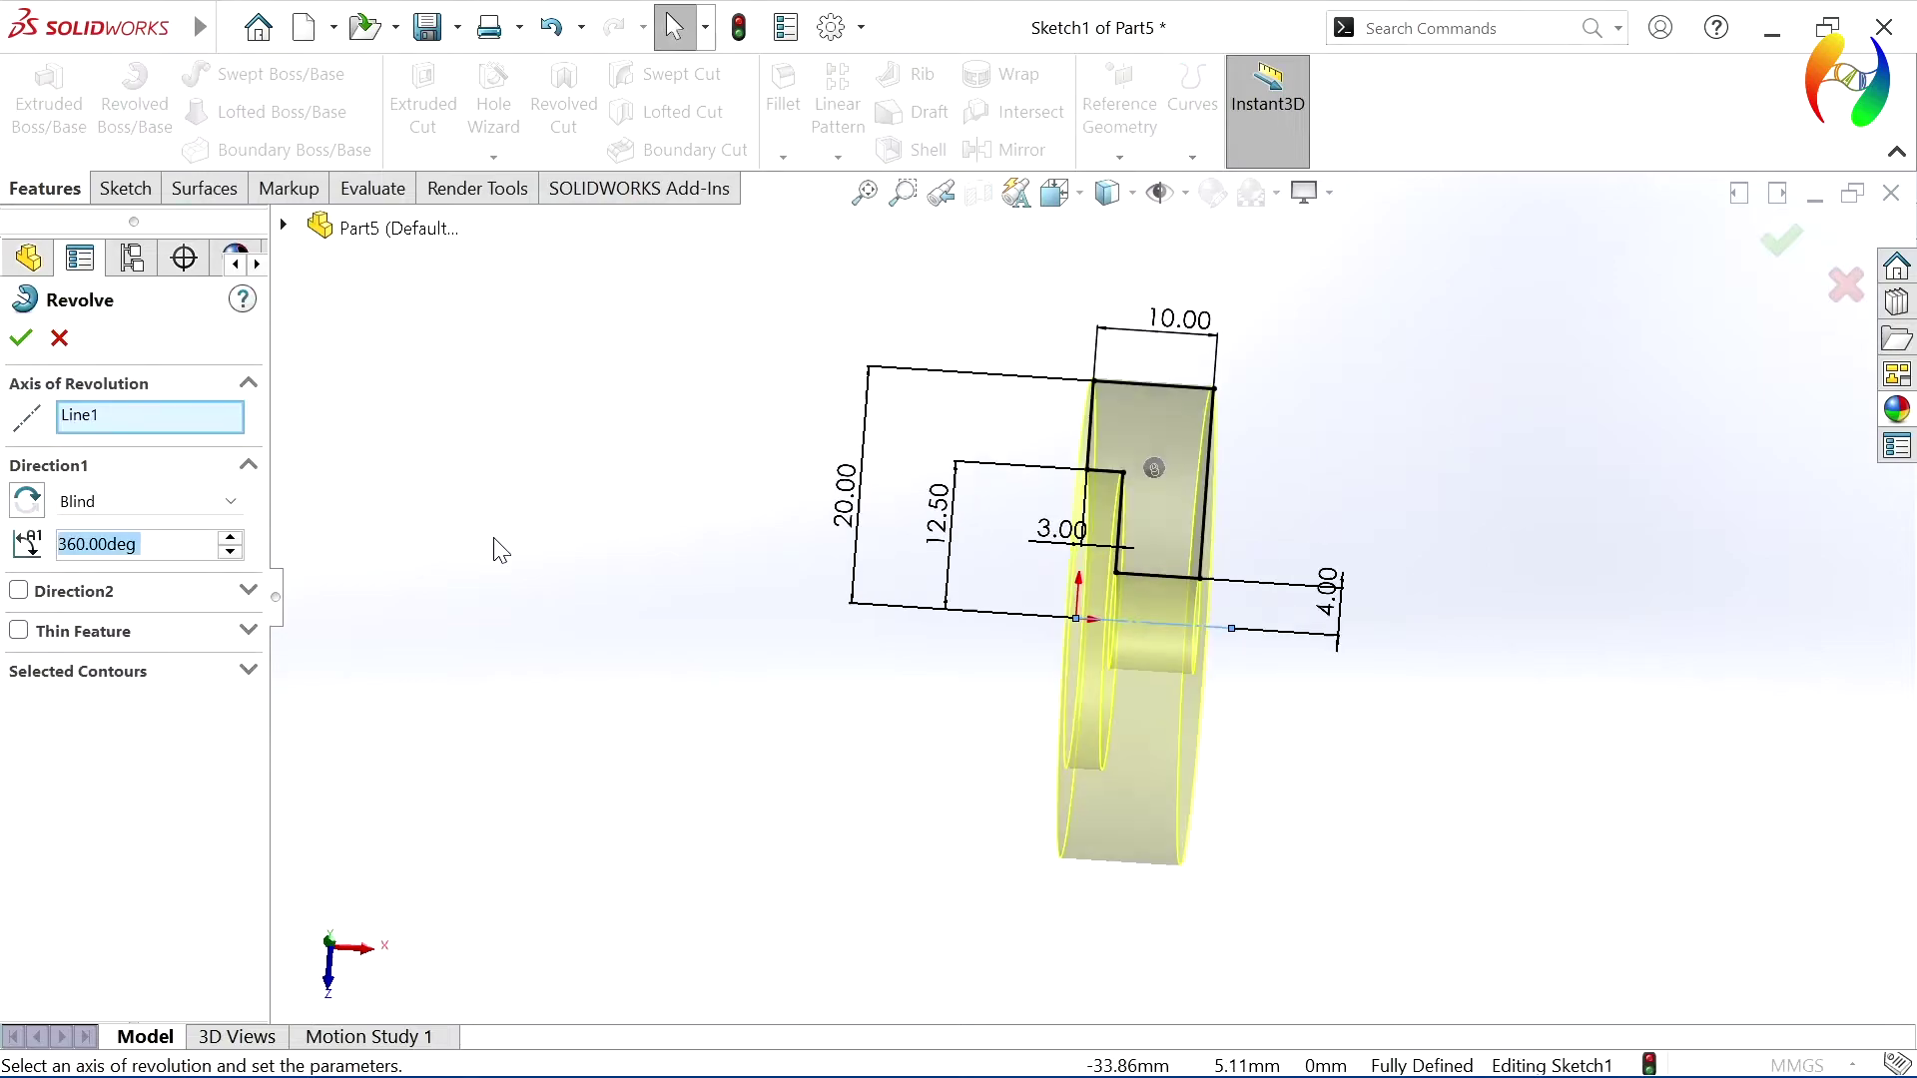
left_click(22, 340)
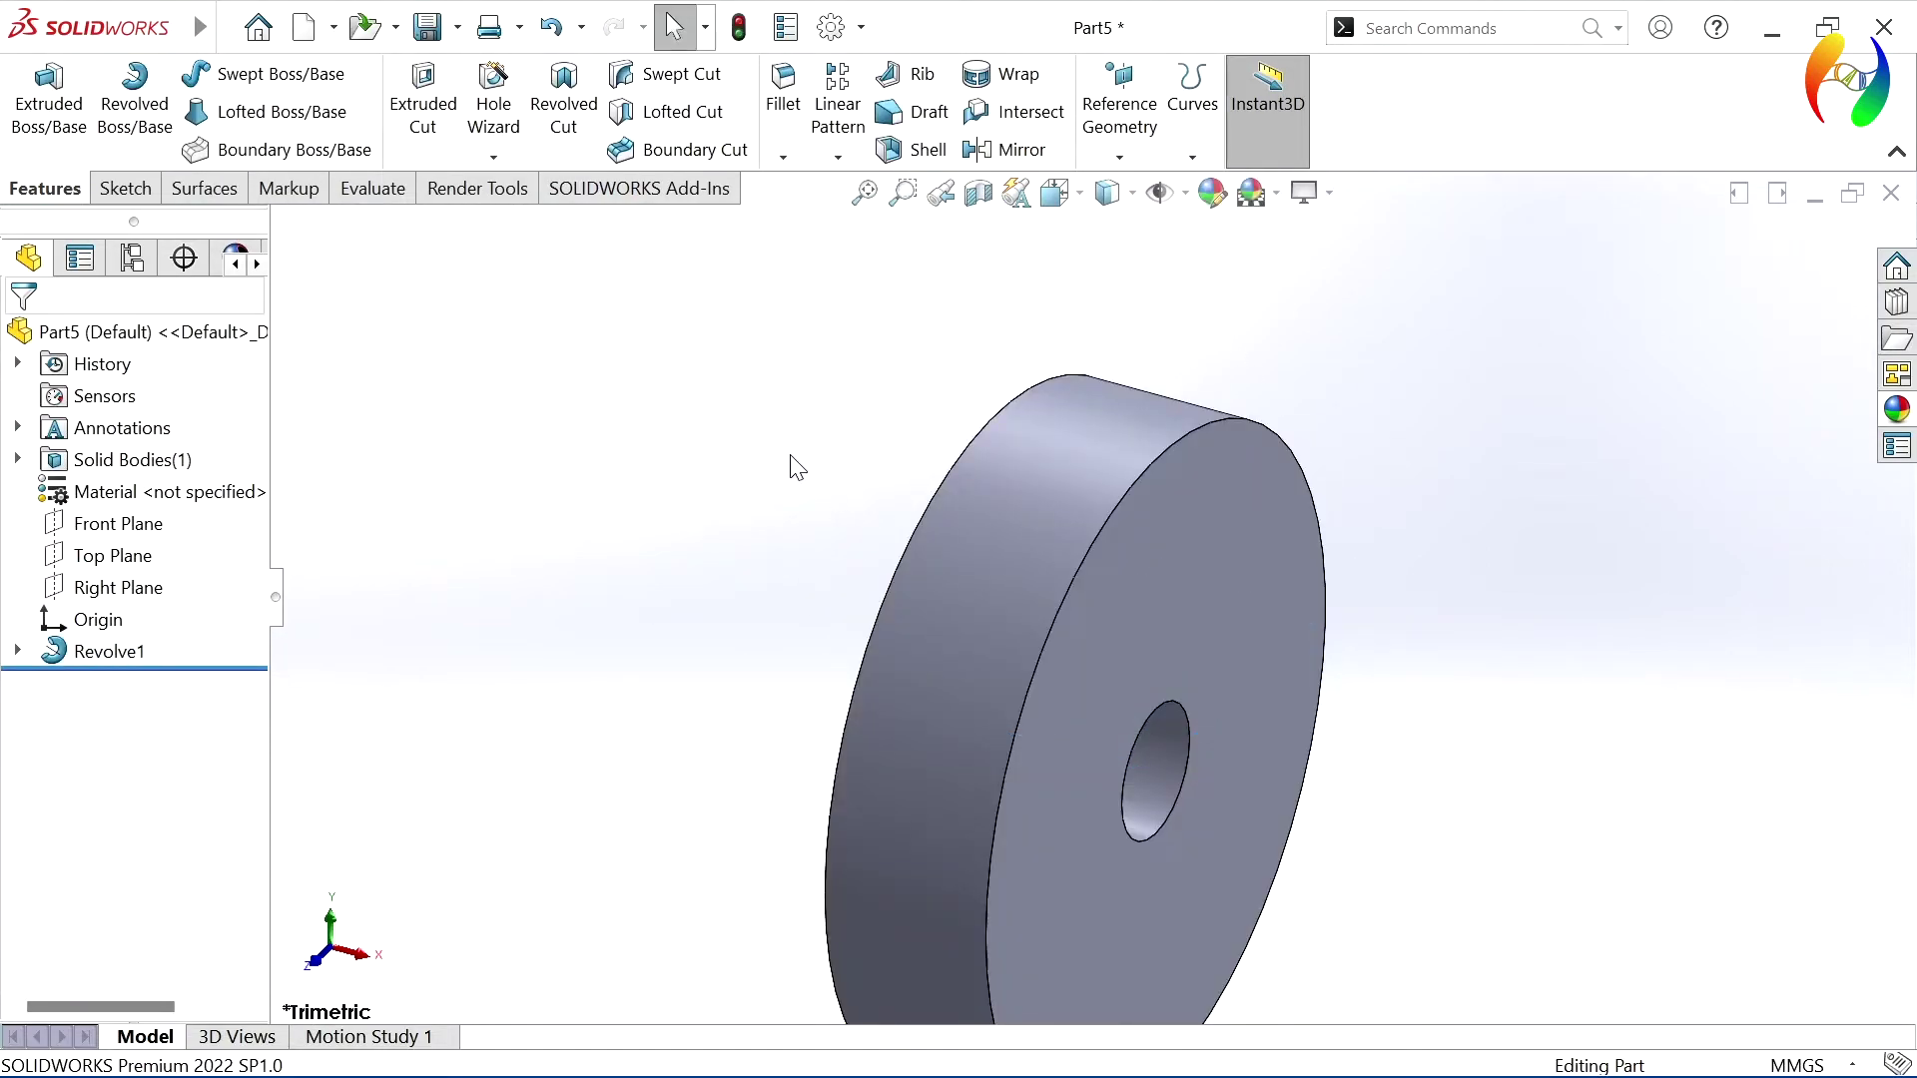
- Fillet the ring's outer cylindrical face with a 2 mm radius and fit the view
left_click(788, 111)
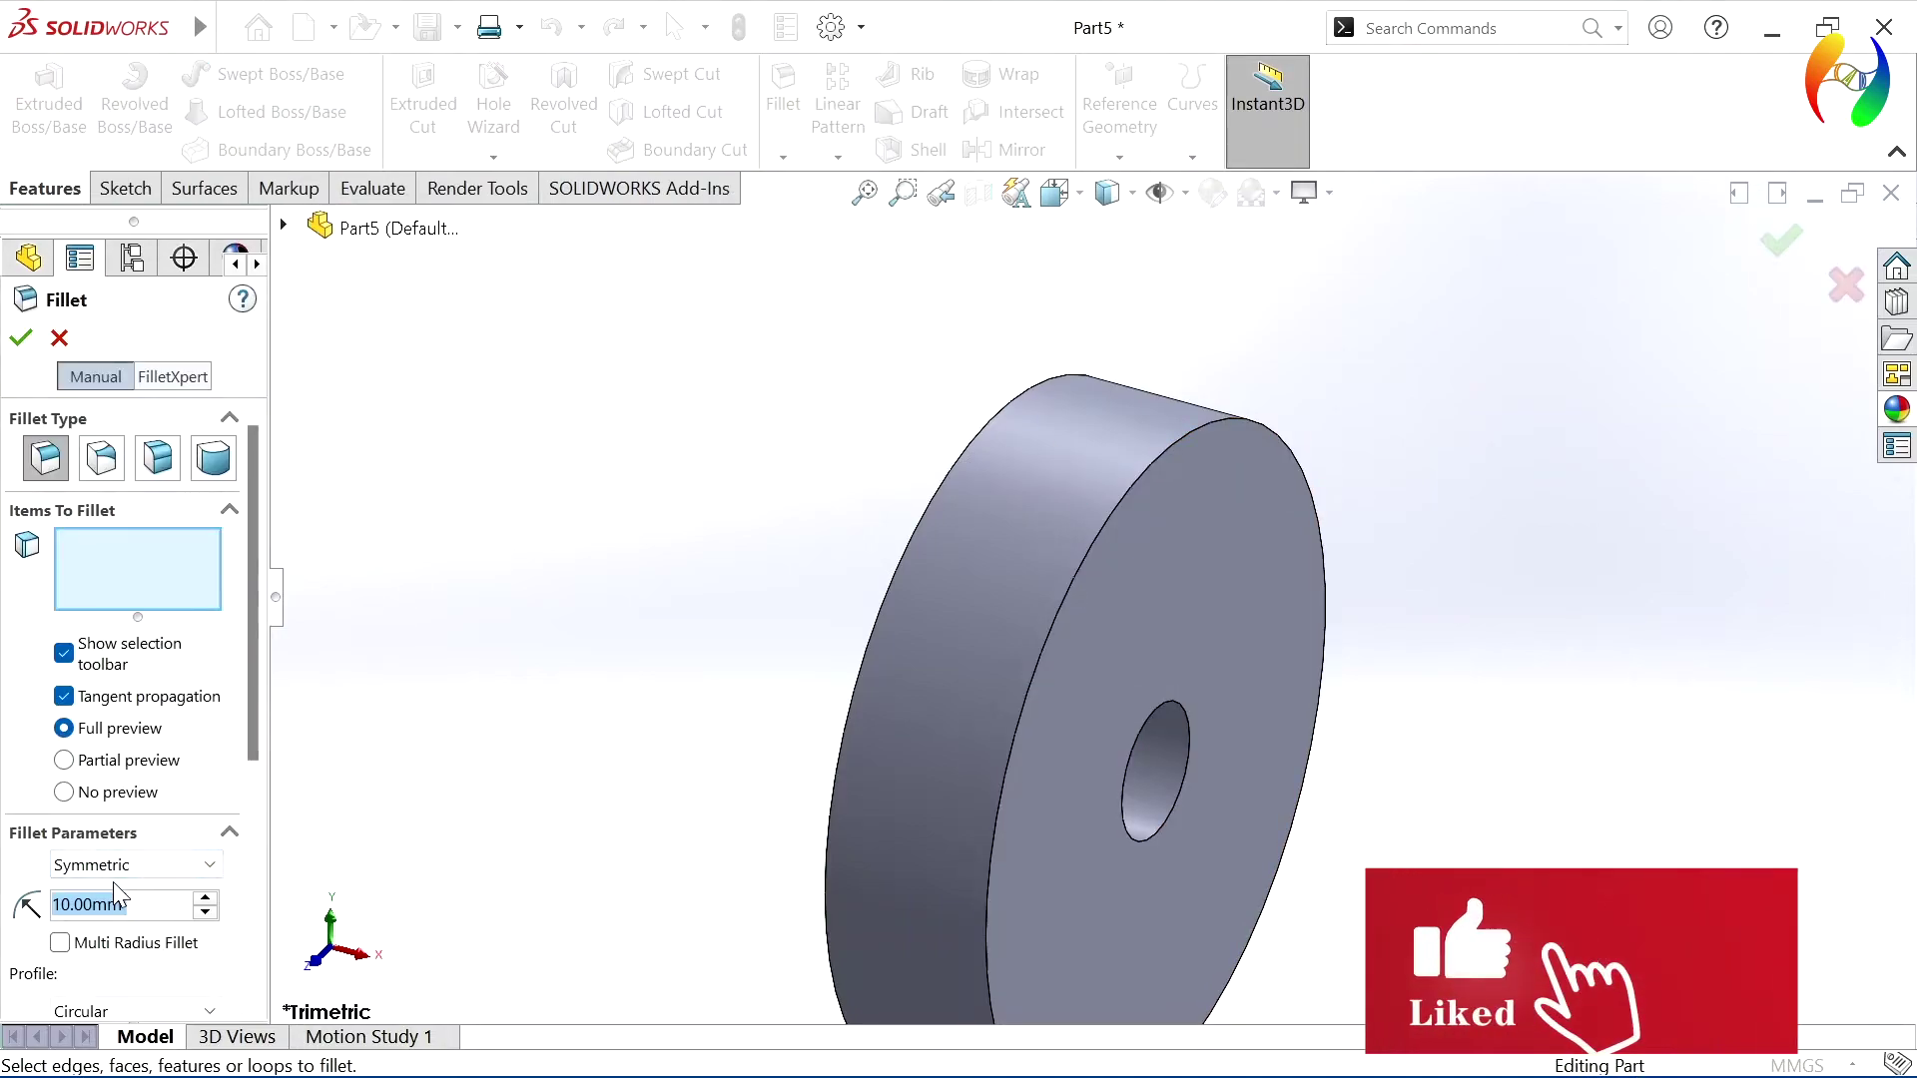
type("2")
key("Return")
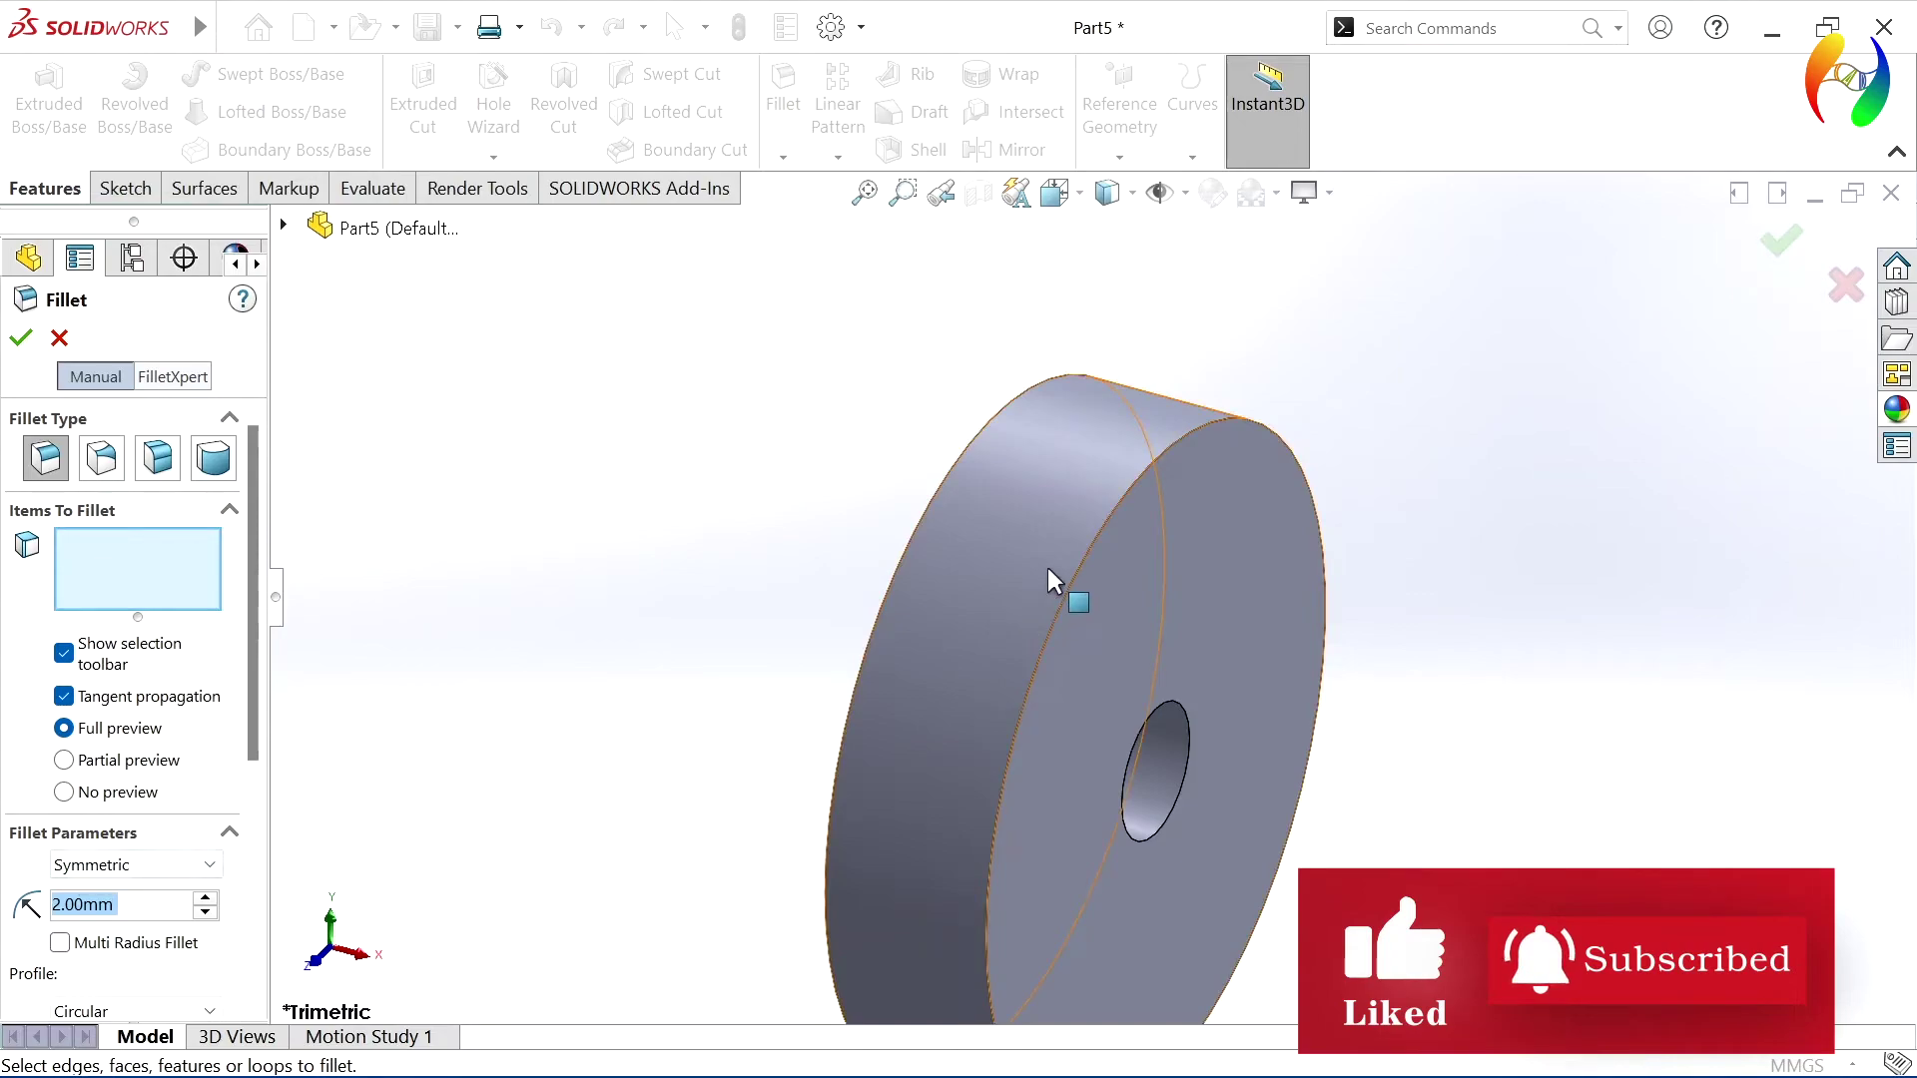
left_click(1049, 579)
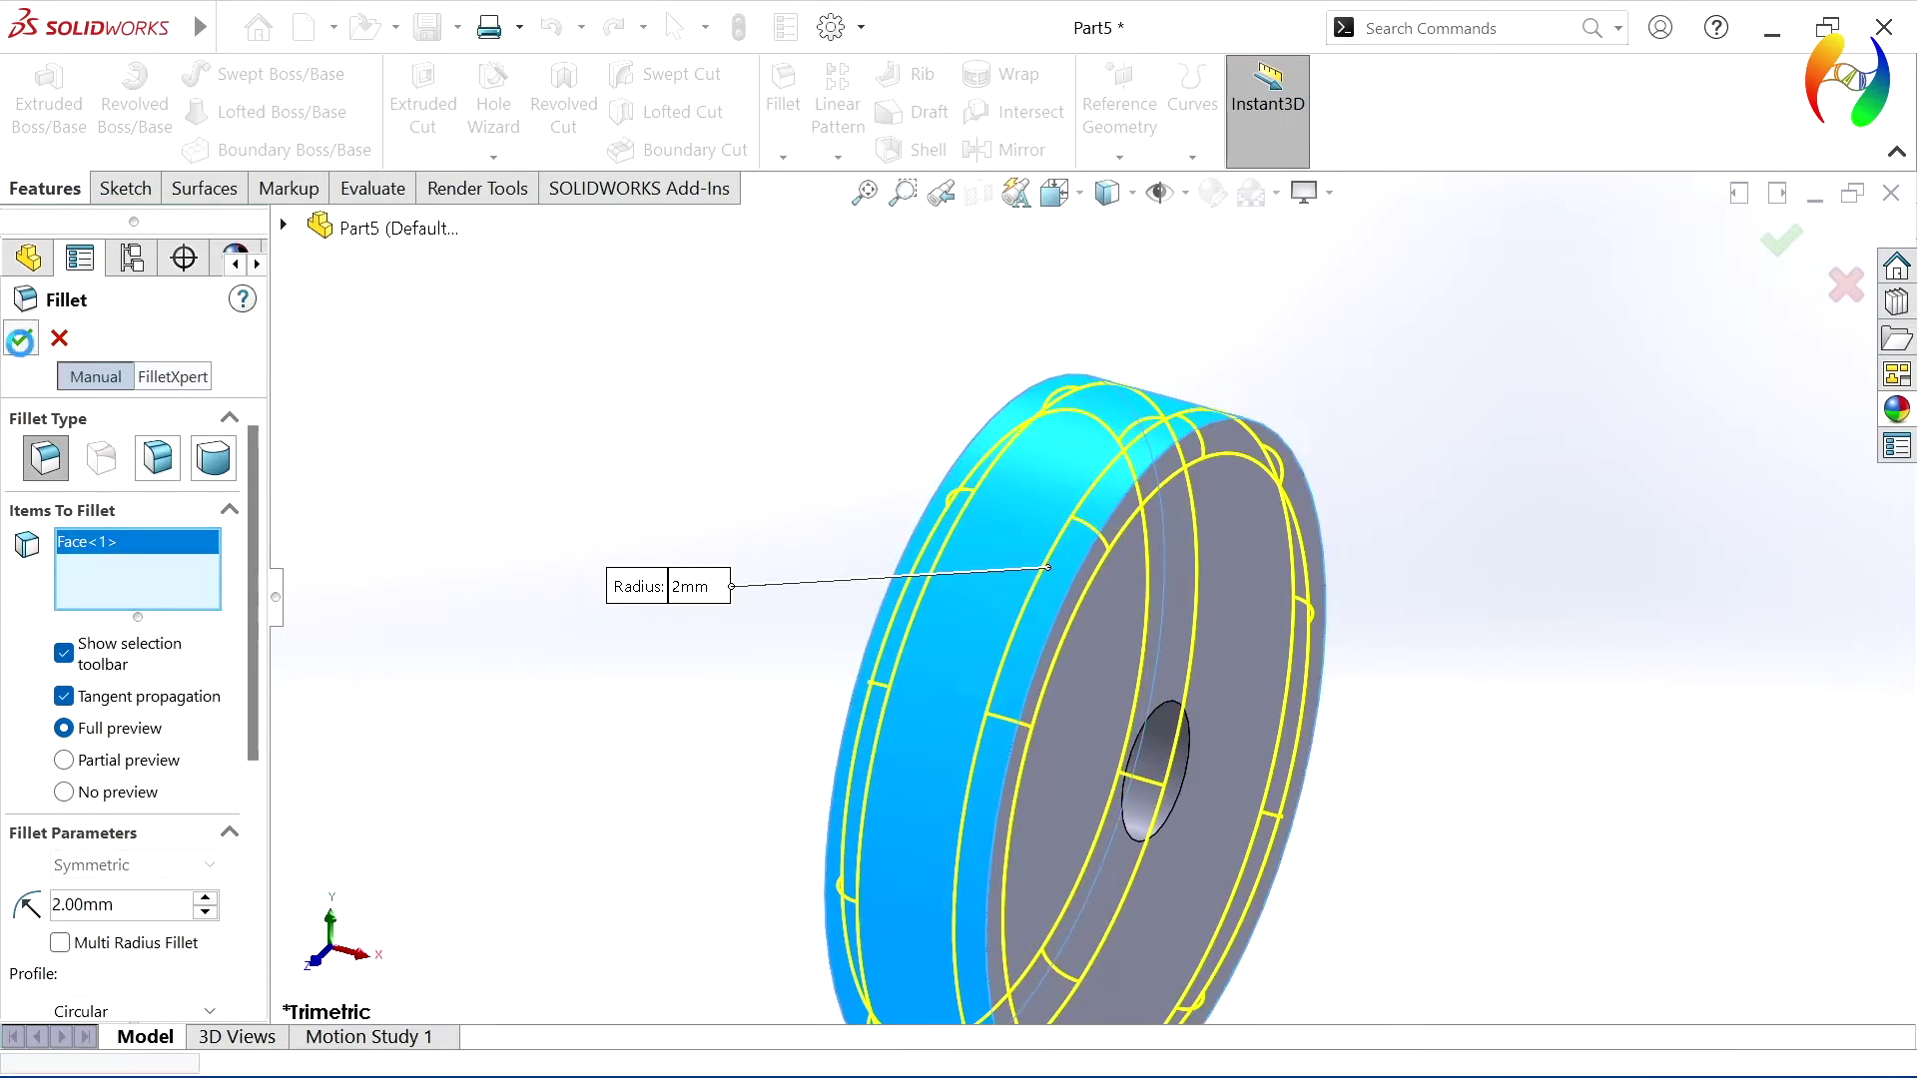
key("Return")
key("f")
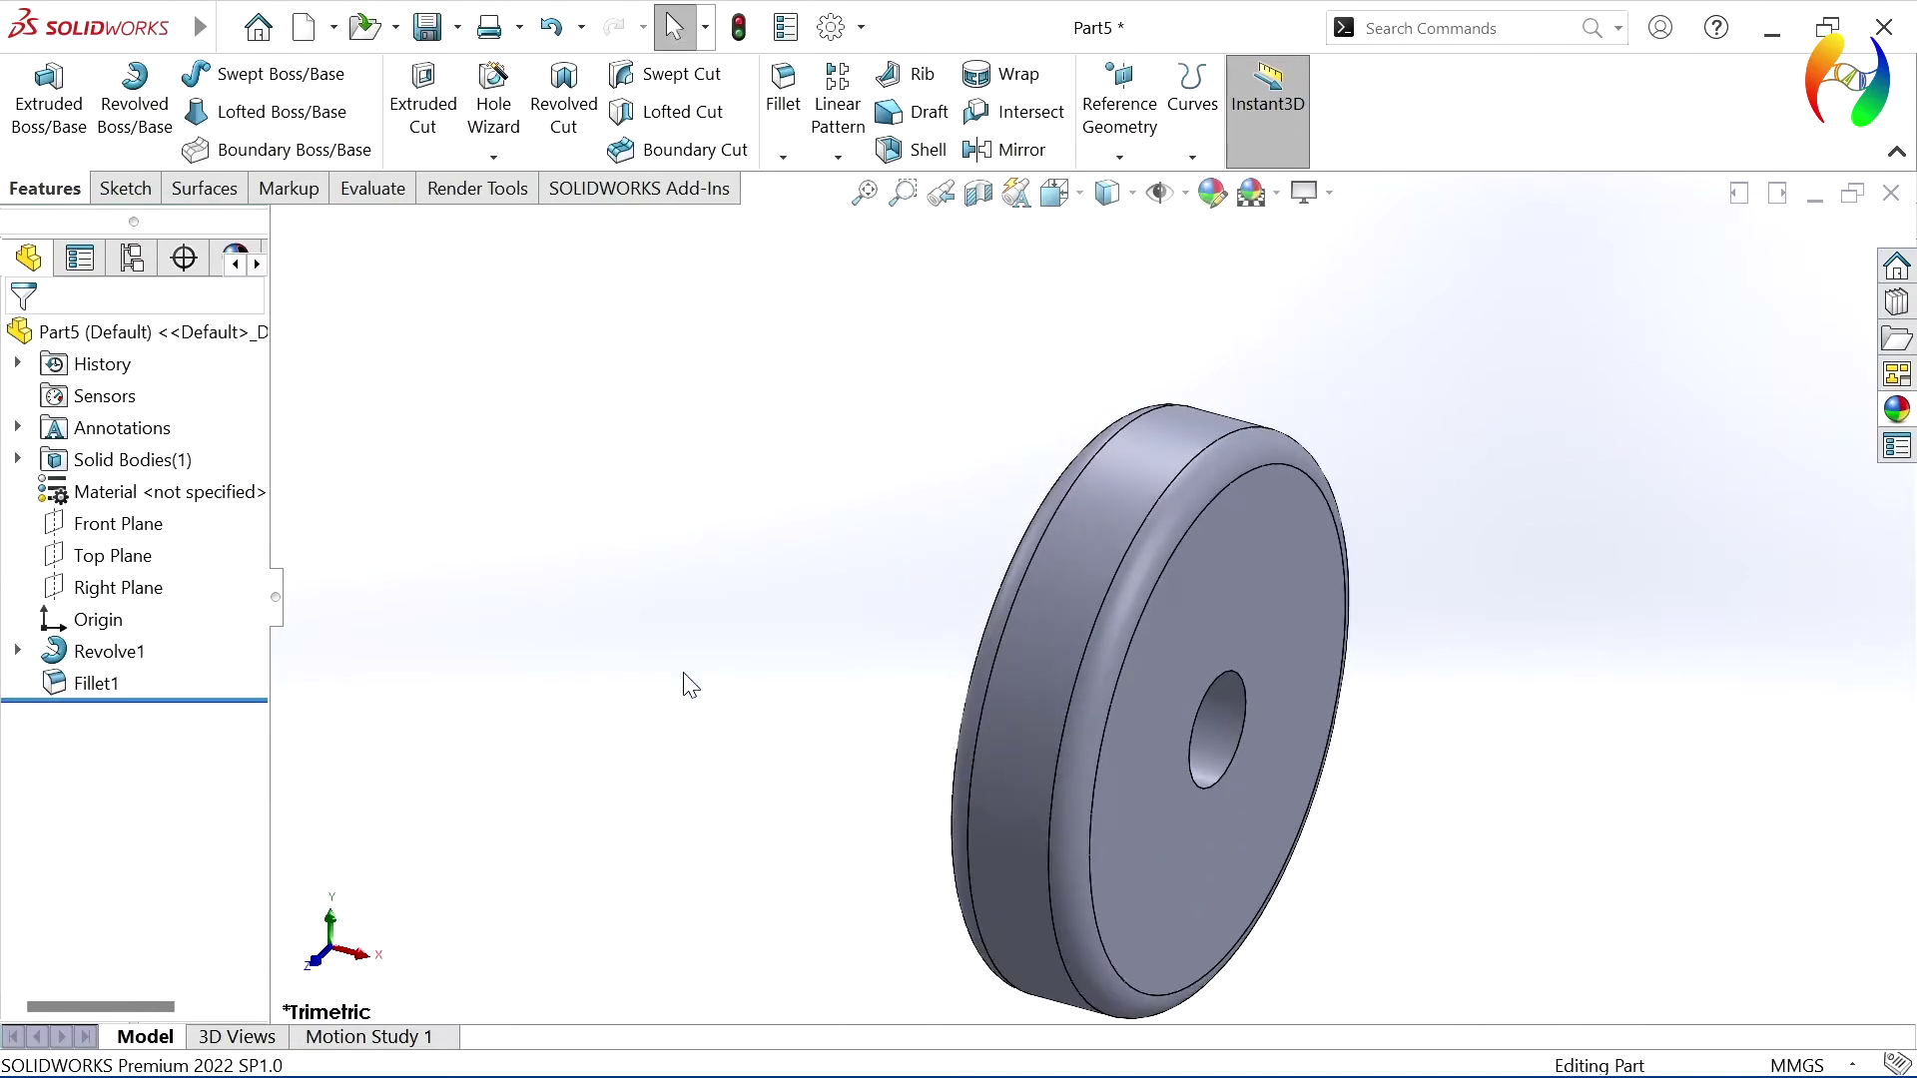
mouse_move(698, 706)
middle_mouse_down()
mouse_move(1042, 914)
mouse_move(1217, 707)
mouse_move(1455, 608)
mouse_move(1480, 488)
mouse_move(1437, 409)
middle_mouse_up()
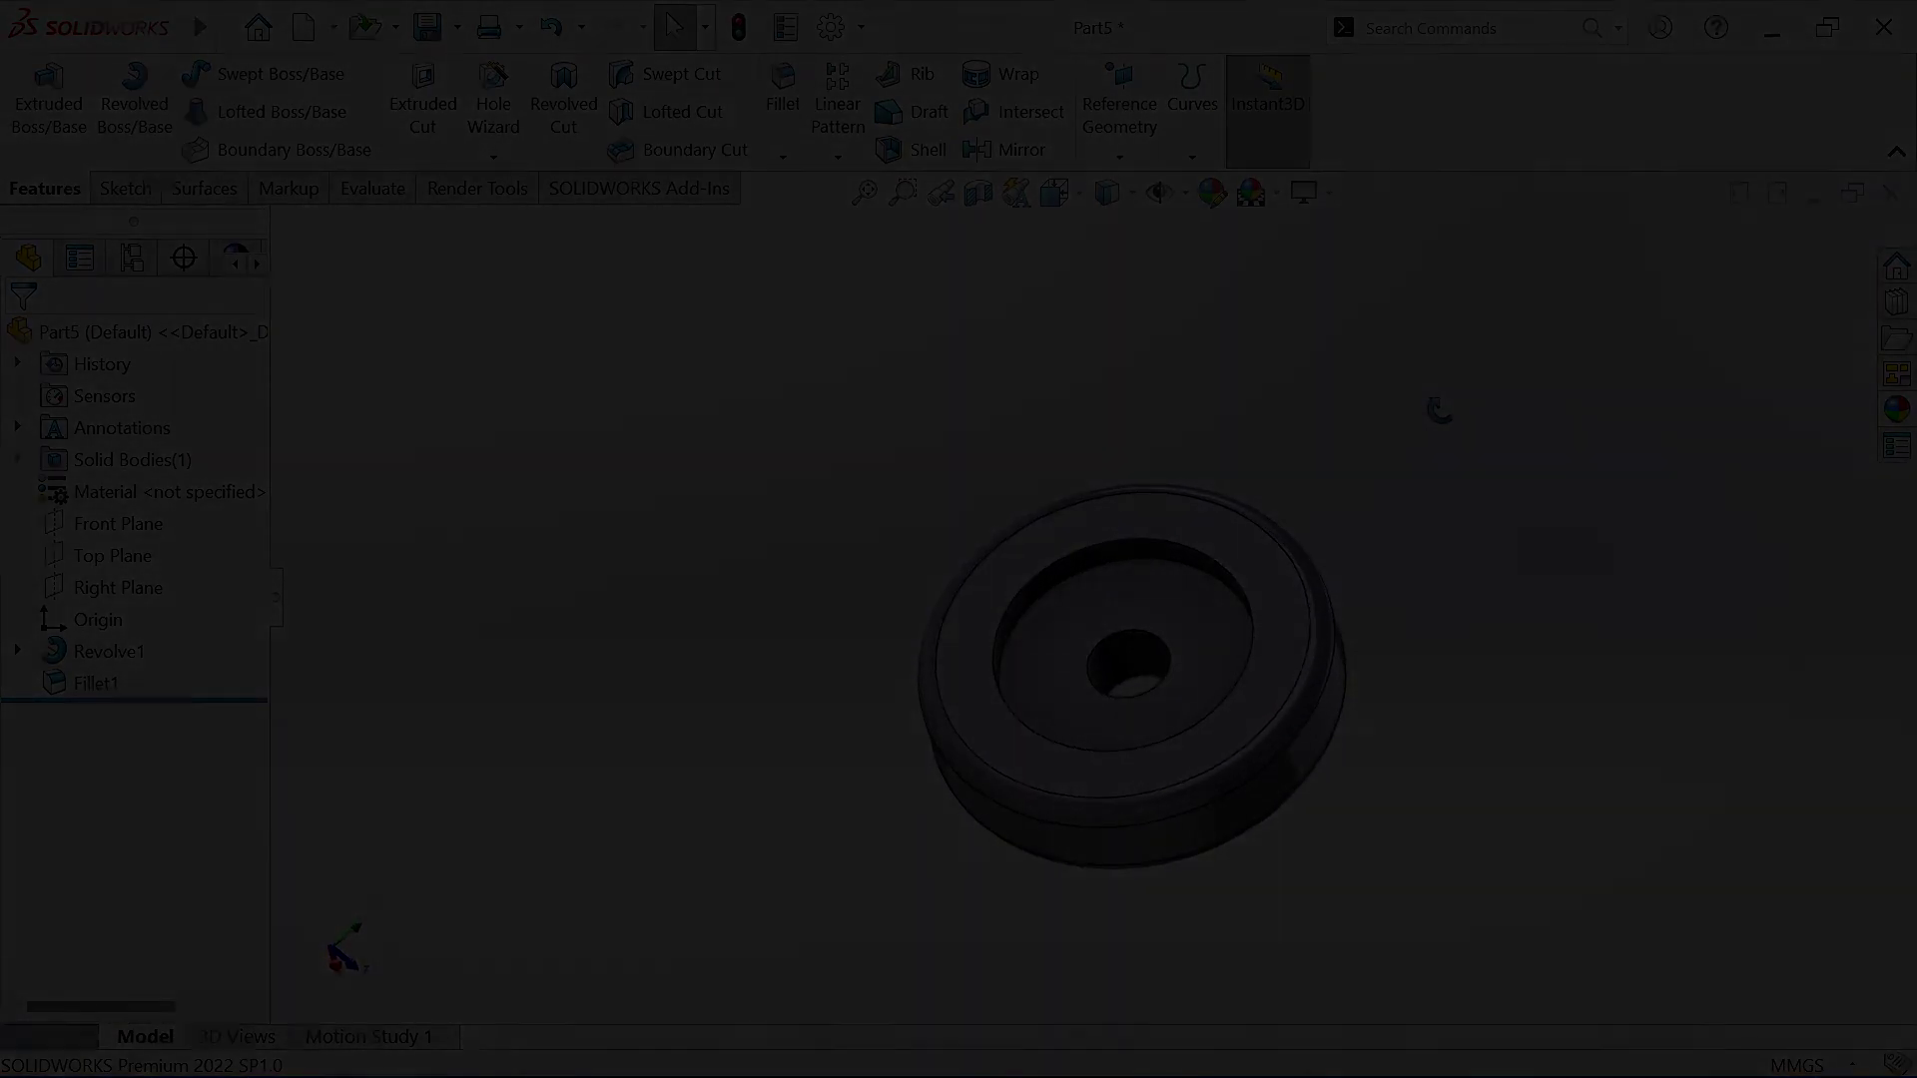